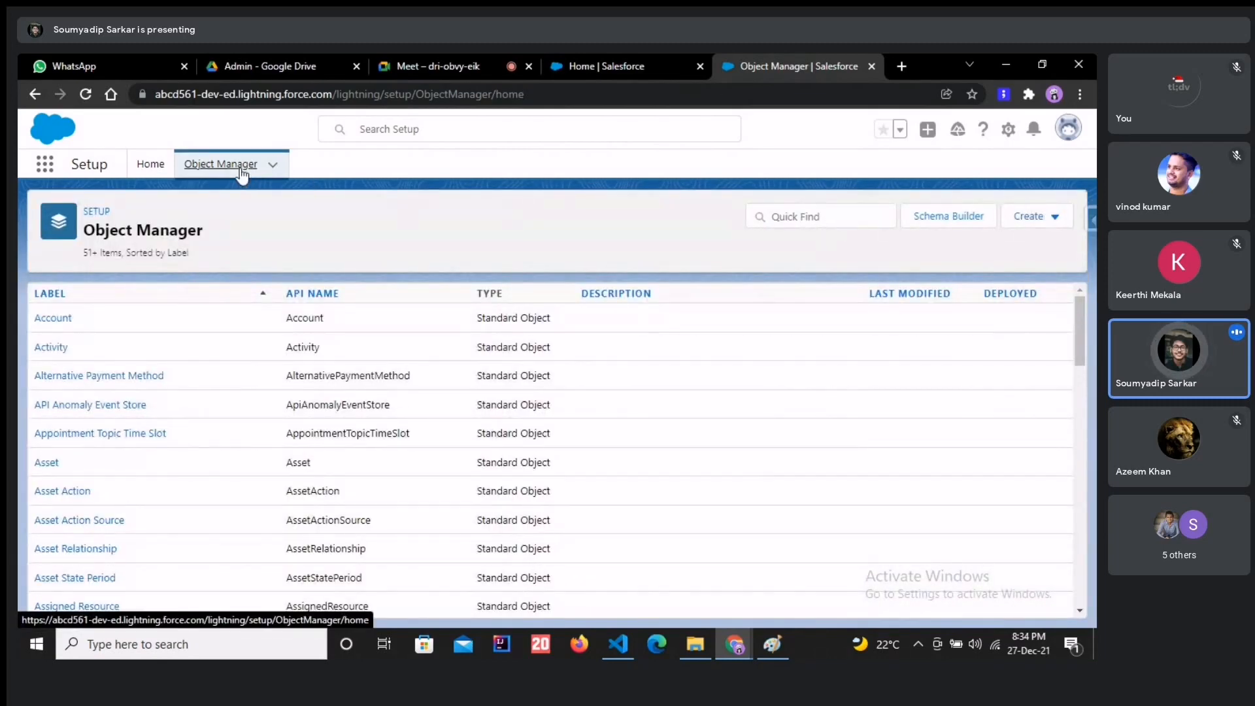
- Start a new custom object from the Object Manager and set its label to Student
click(1038, 220)
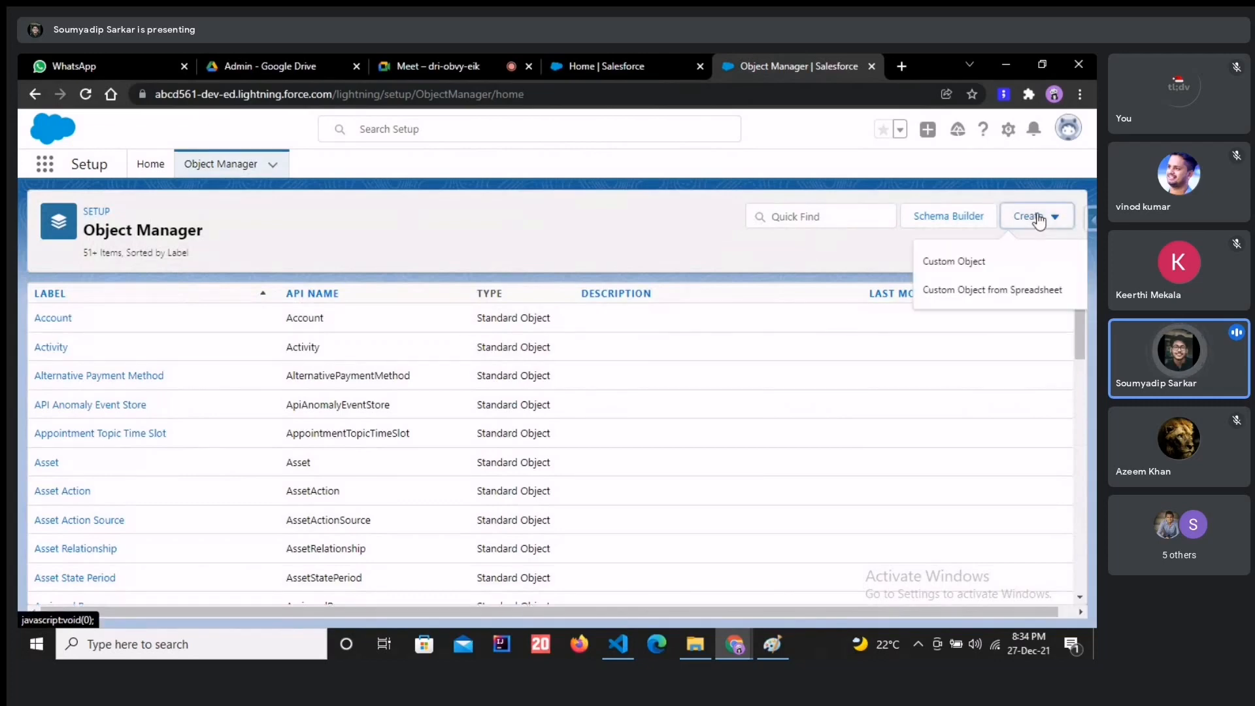
click(955, 263)
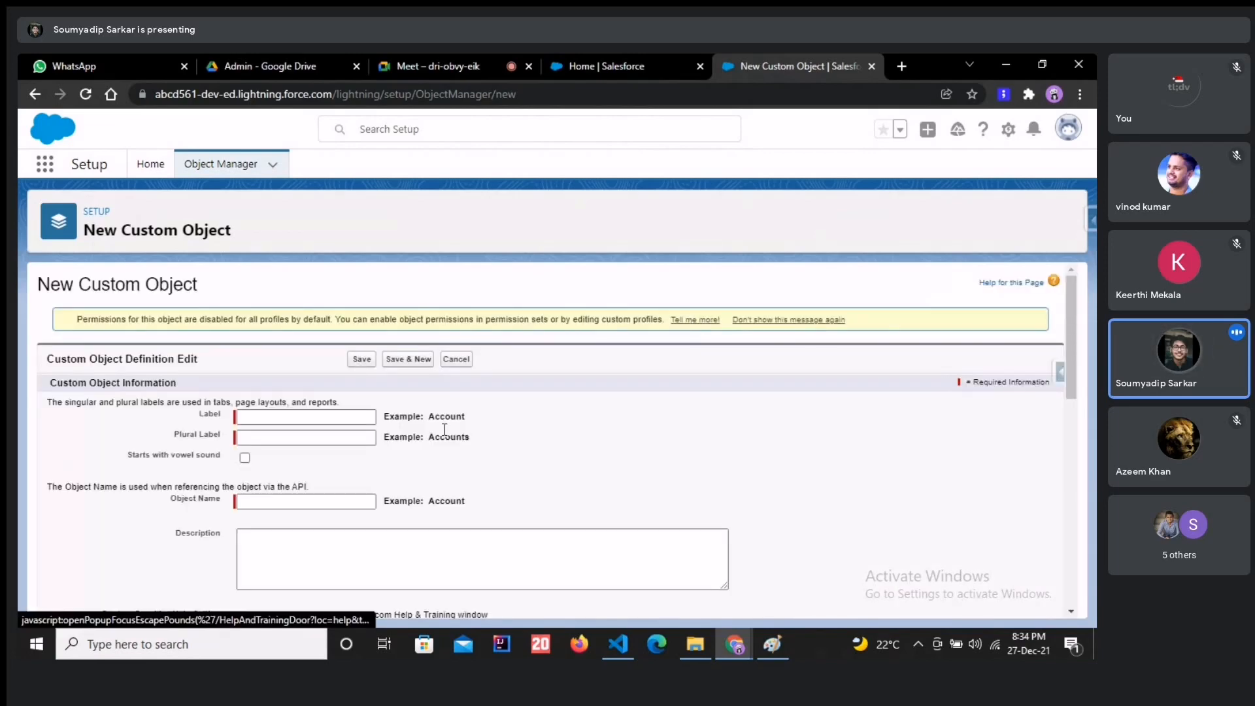
click(282, 417)
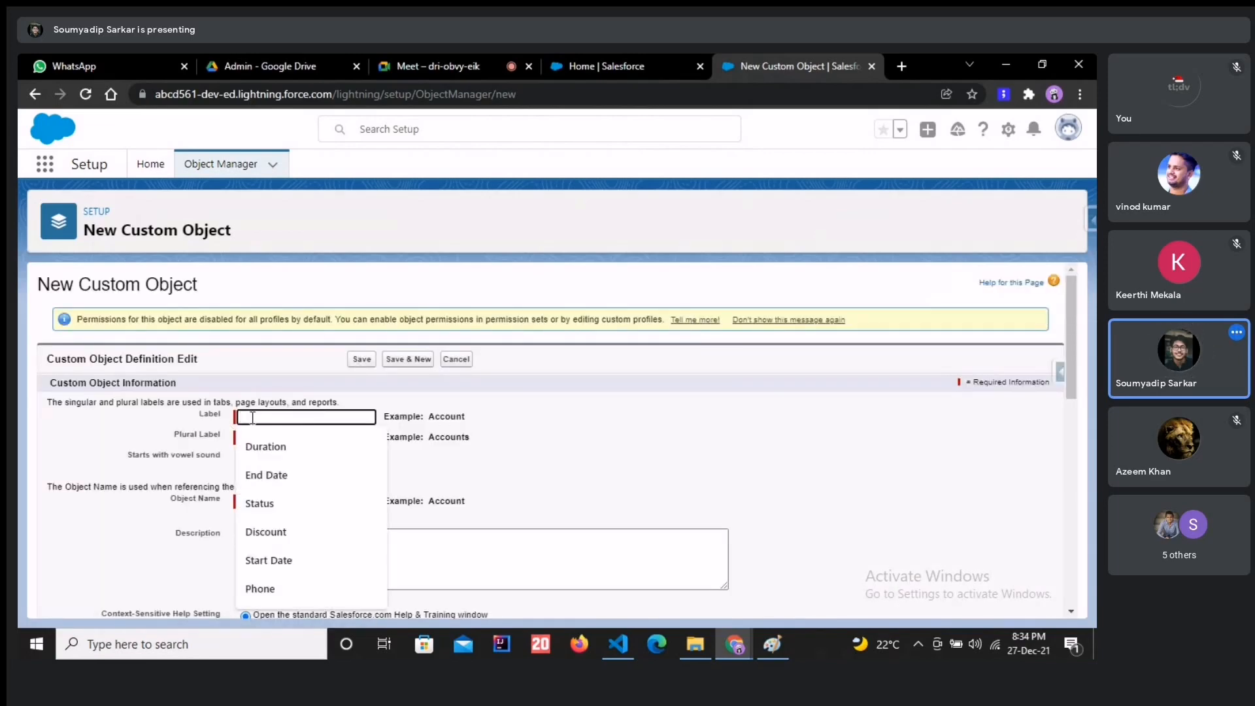
text(Styu)
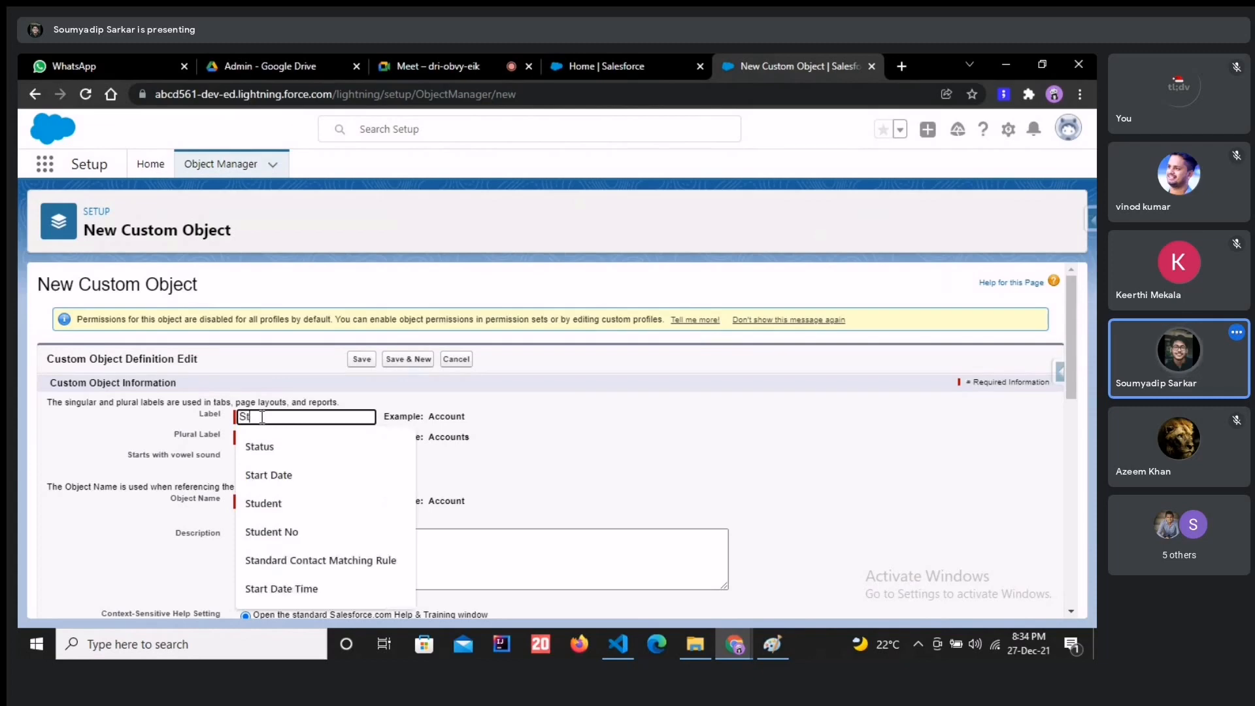
key(BackSpace)
key(BackSpace)
text(udenyt)
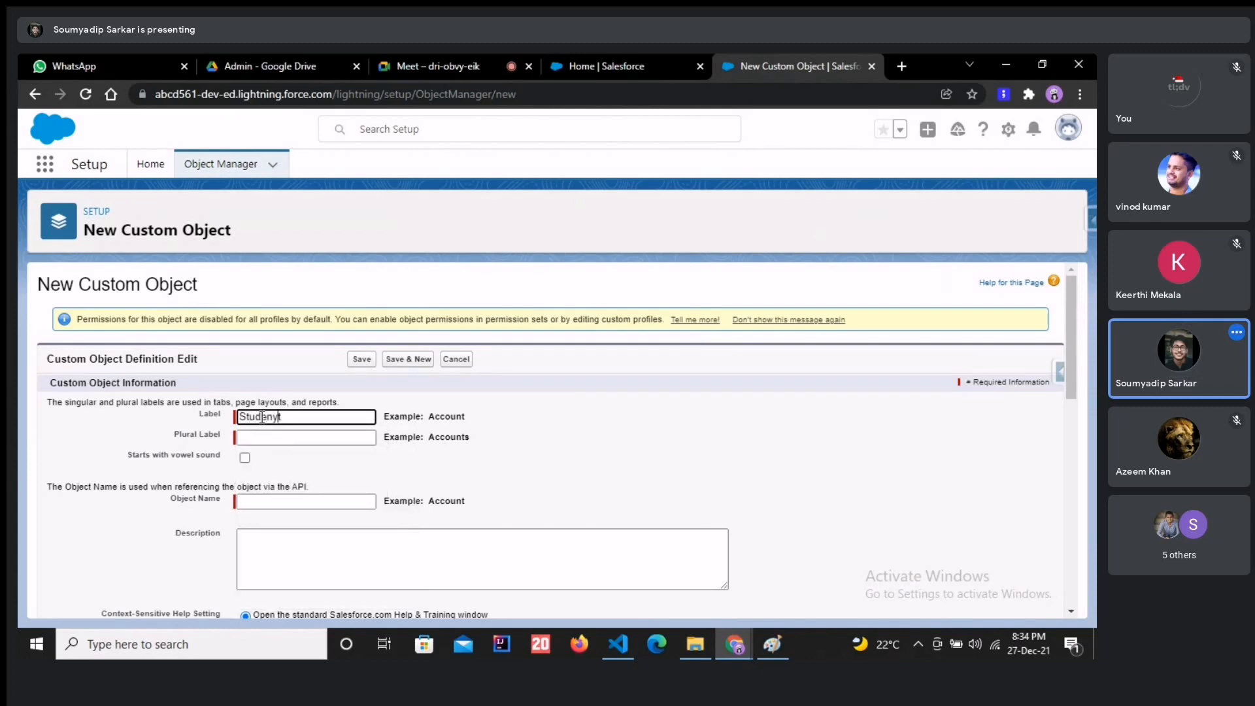
key(BackSpace)
key(BackSpace)
text(t)
key(Tab)
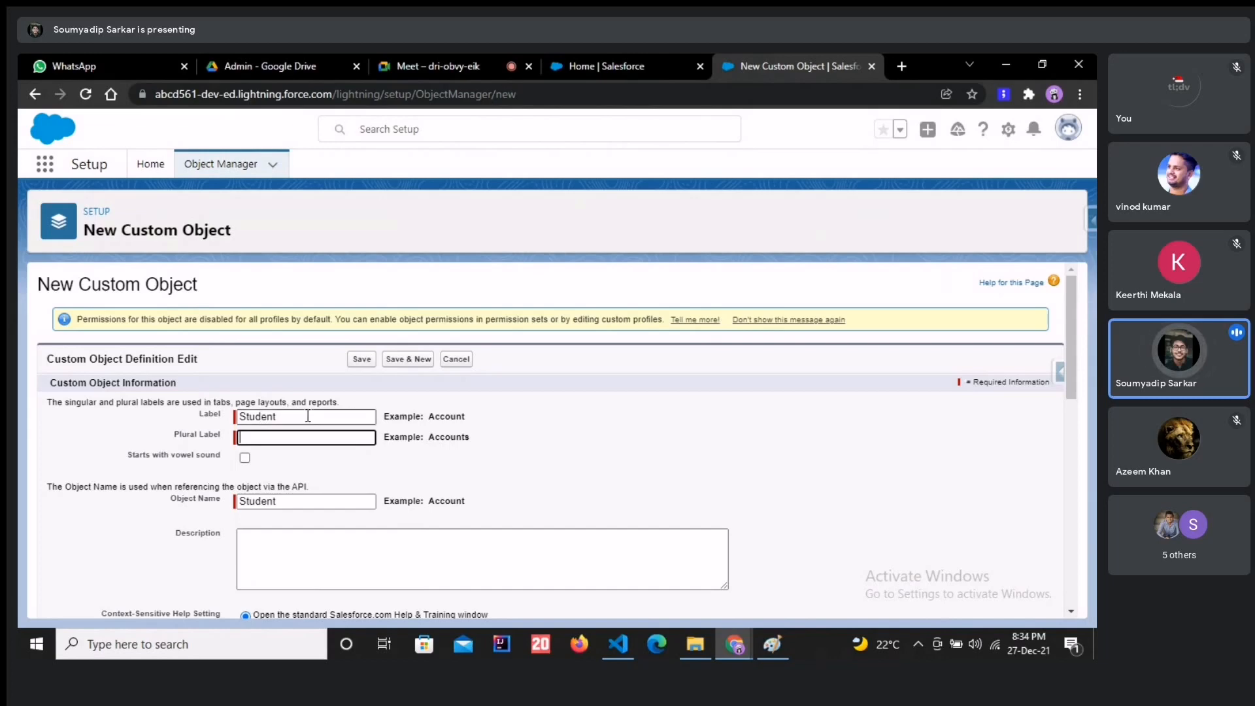
- Set the custom object's plural label to Students
drag(308, 416, 148, 423)
click(566, 442)
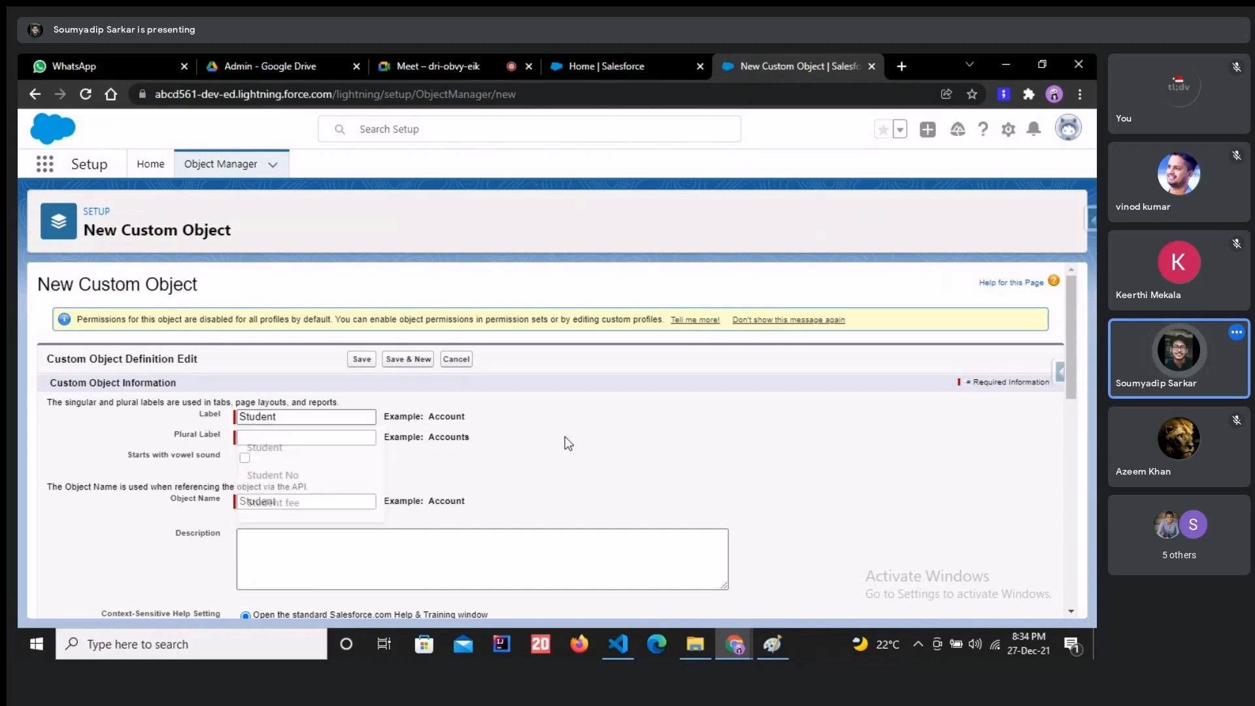
click(280, 441)
key(ctrl+v)
text(s)
click(524, 441)
- Change the custom object's record name to Student No
scroll(509, 446, down, 1)
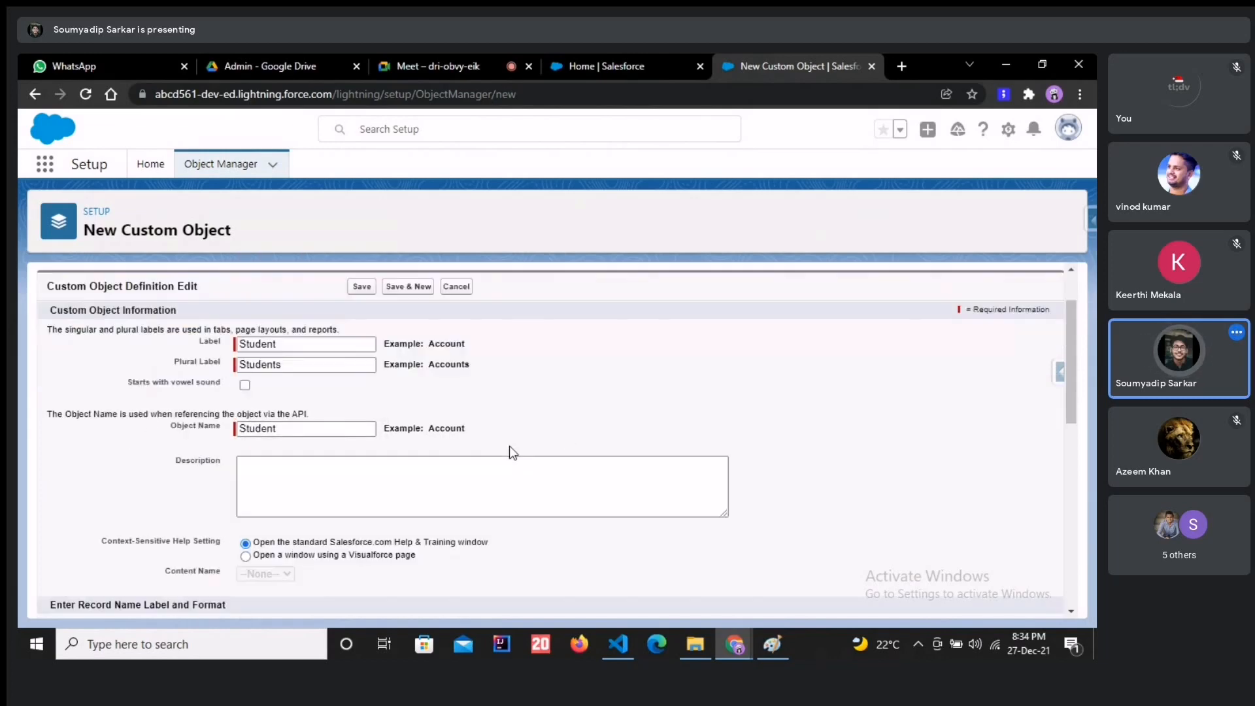
scroll(457, 457, down, 1)
scroll(351, 560, down, 2)
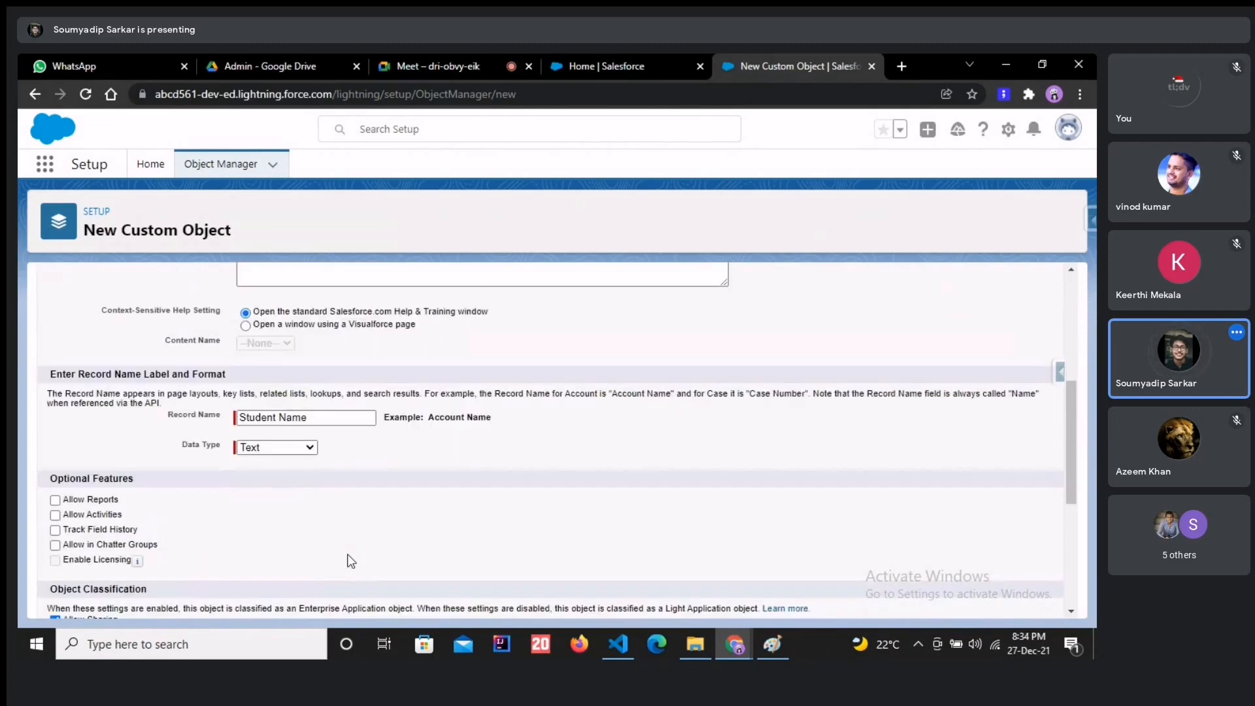
scroll(350, 556, down, 1)
click(323, 403)
key(BackSpace)
key(BackSpace)
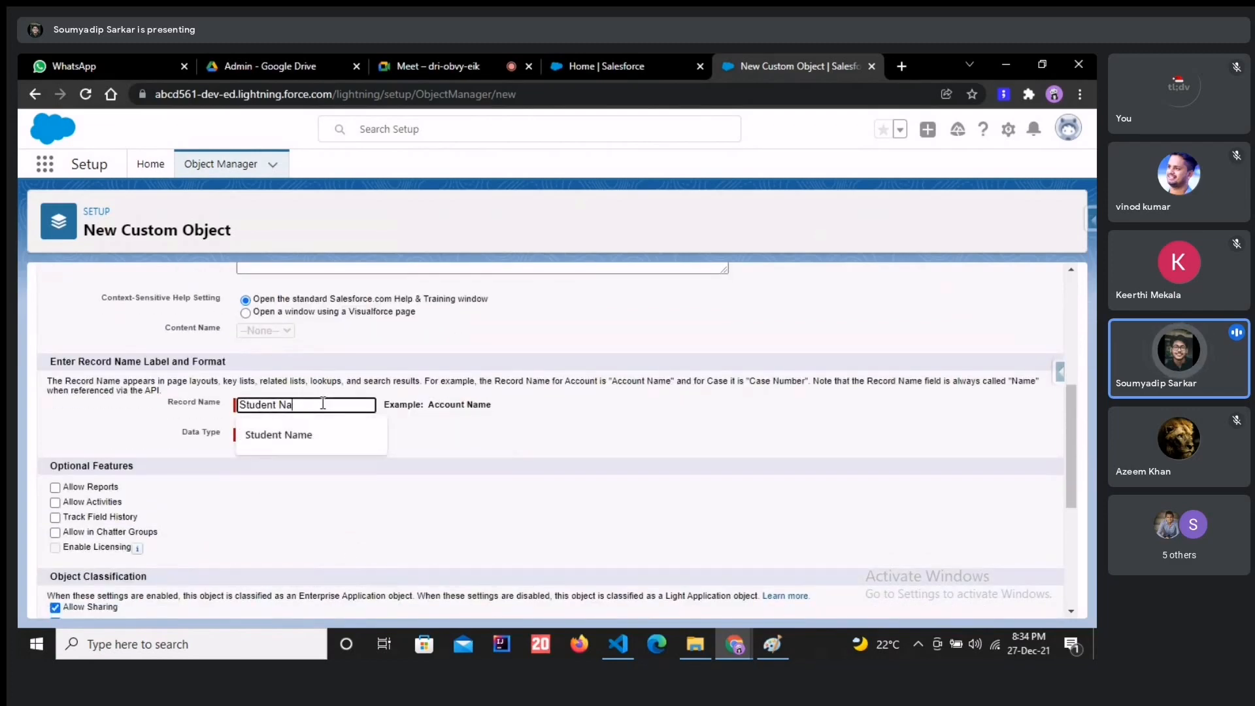
key(BackSpace)
text(o)
key(Tab)
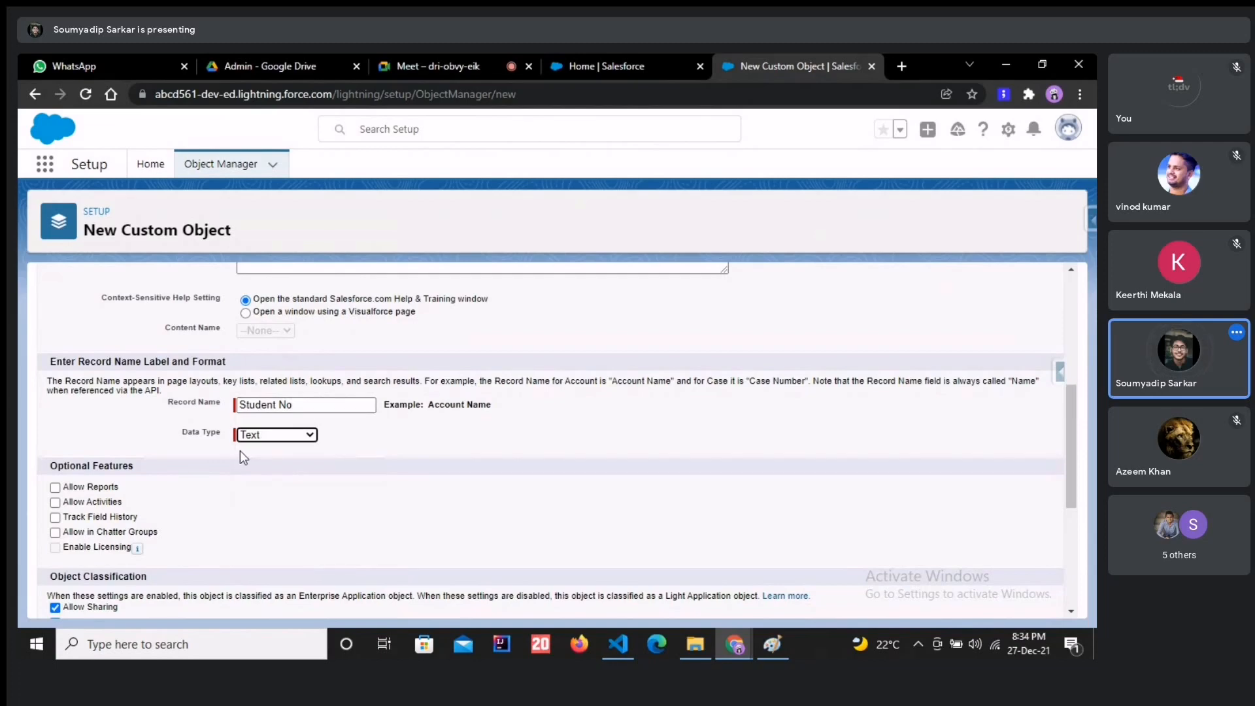
- Set the record name's data type to Auto Number with the display format S-{0000}
click(249, 435)
click(267, 461)
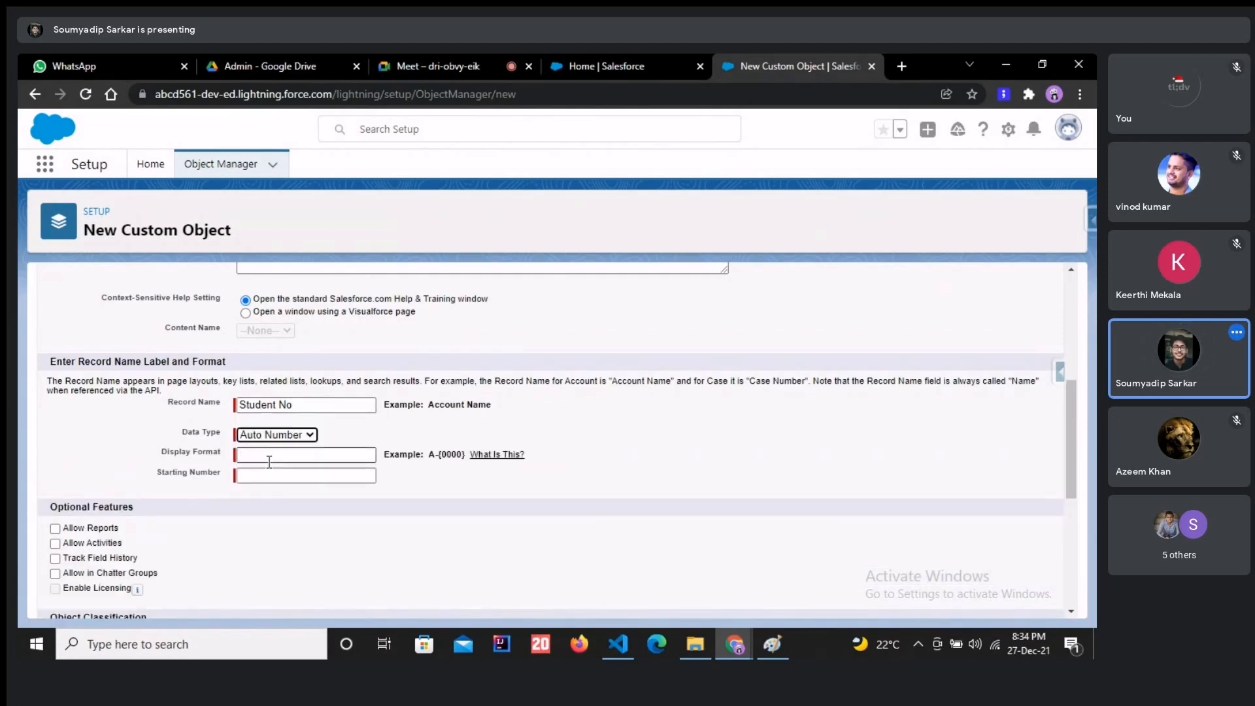
click(294, 462)
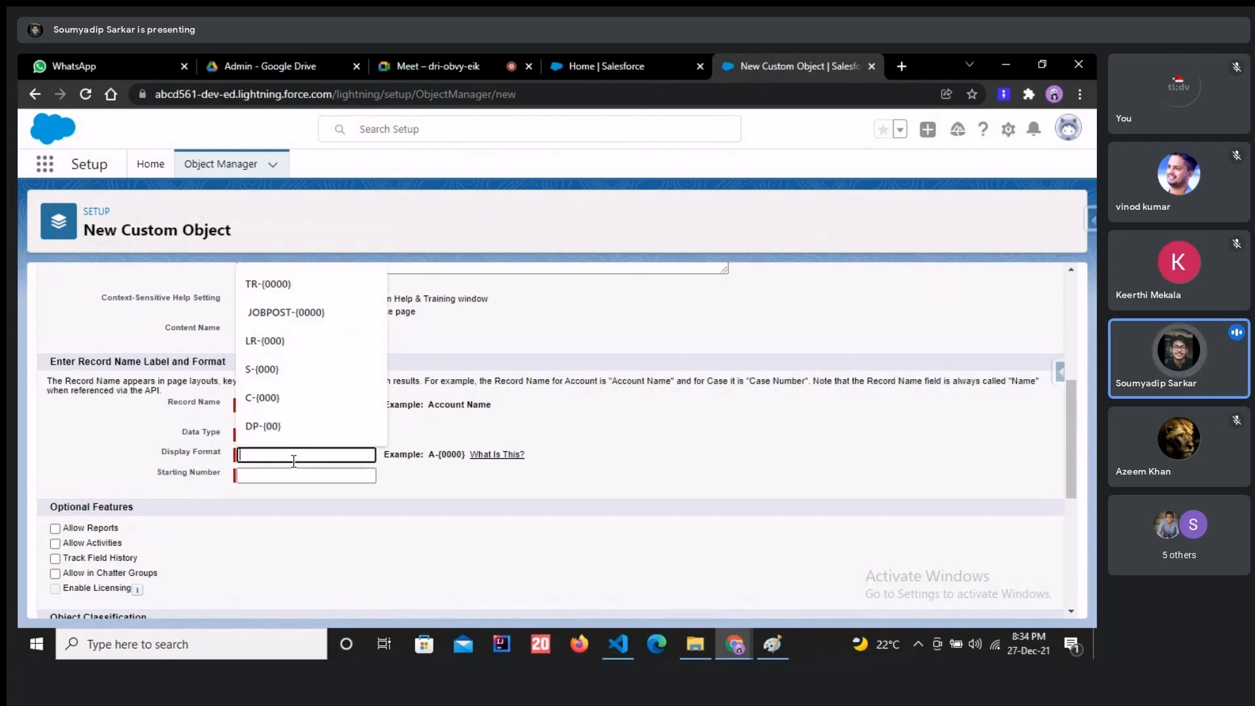
text(S-{})
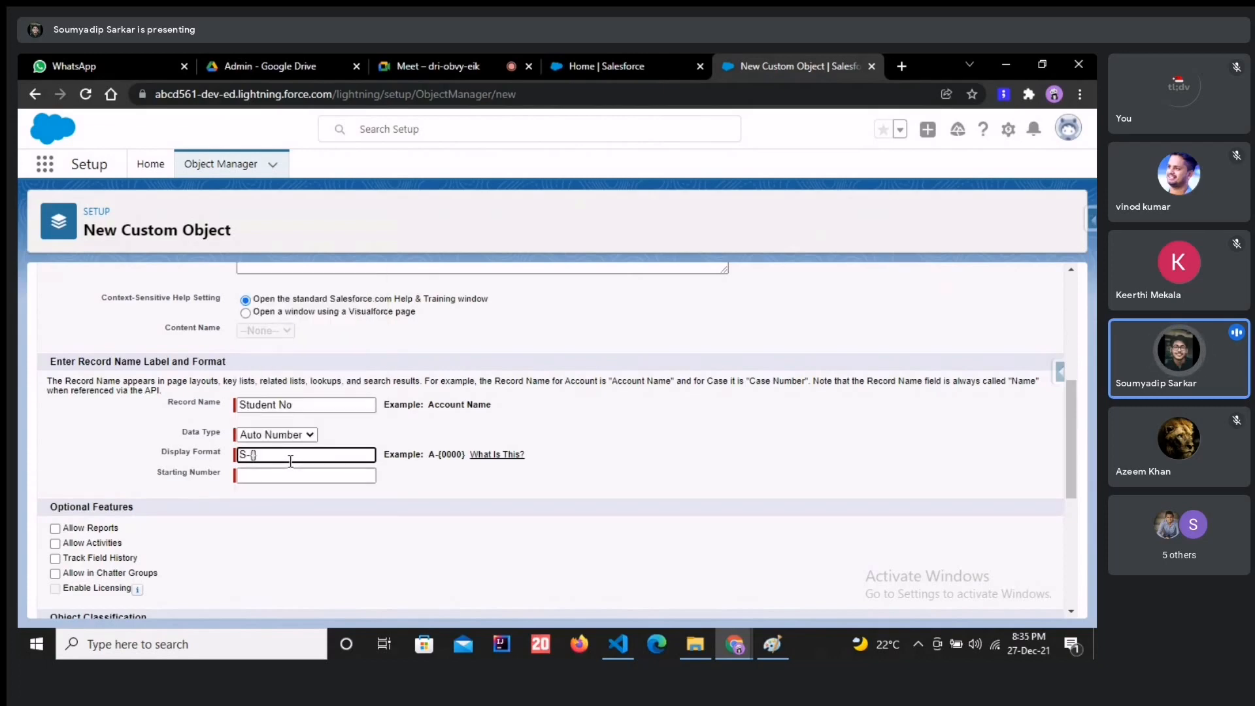
click(426, 453)
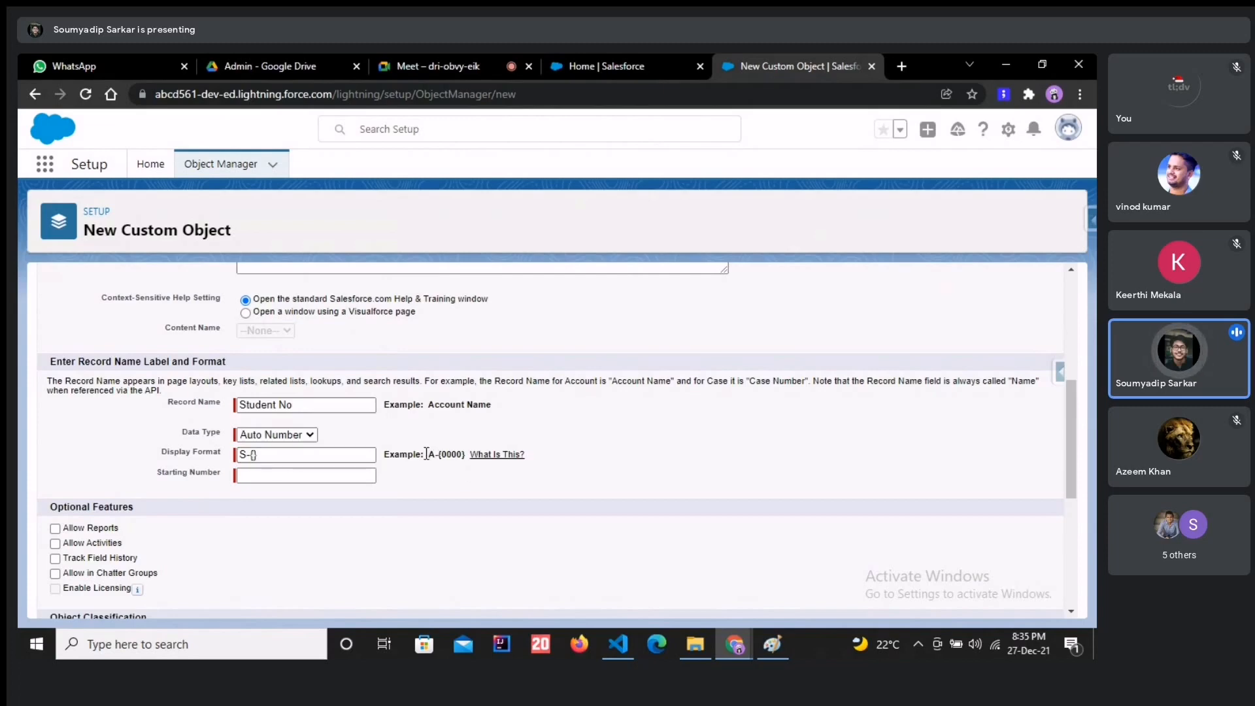
drag(426, 453, 466, 455)
click(257, 458)
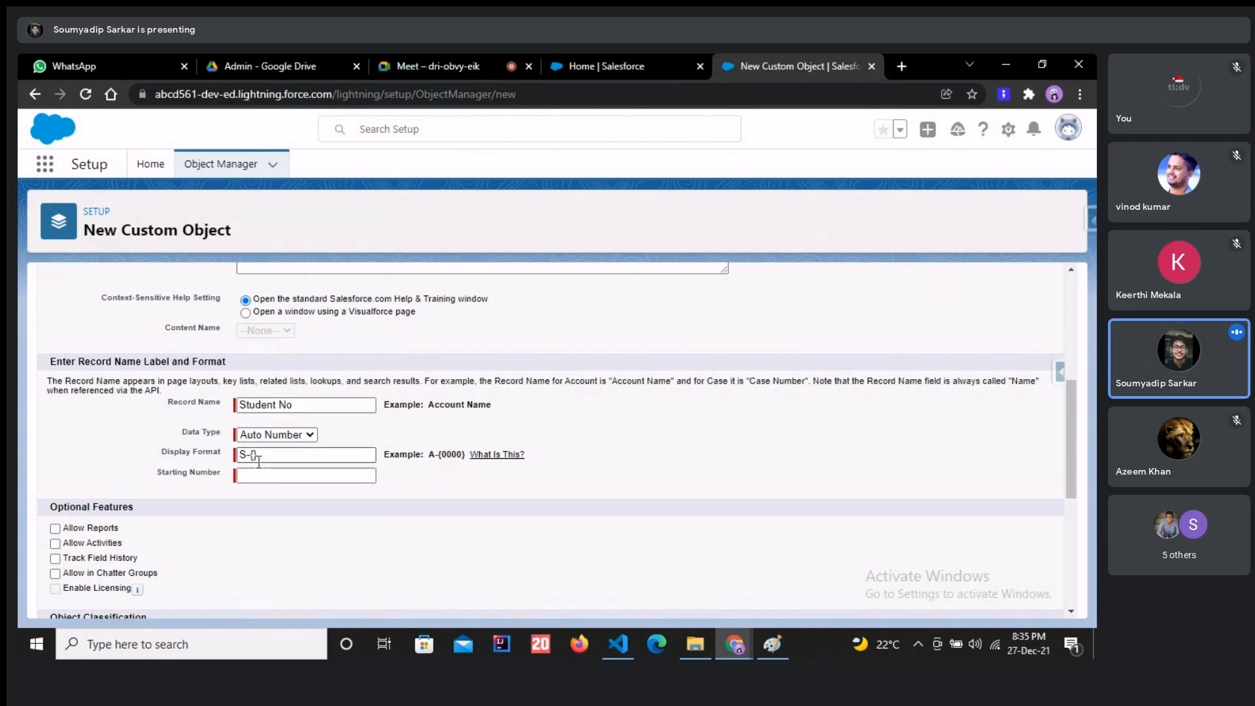
double_click(252, 454)
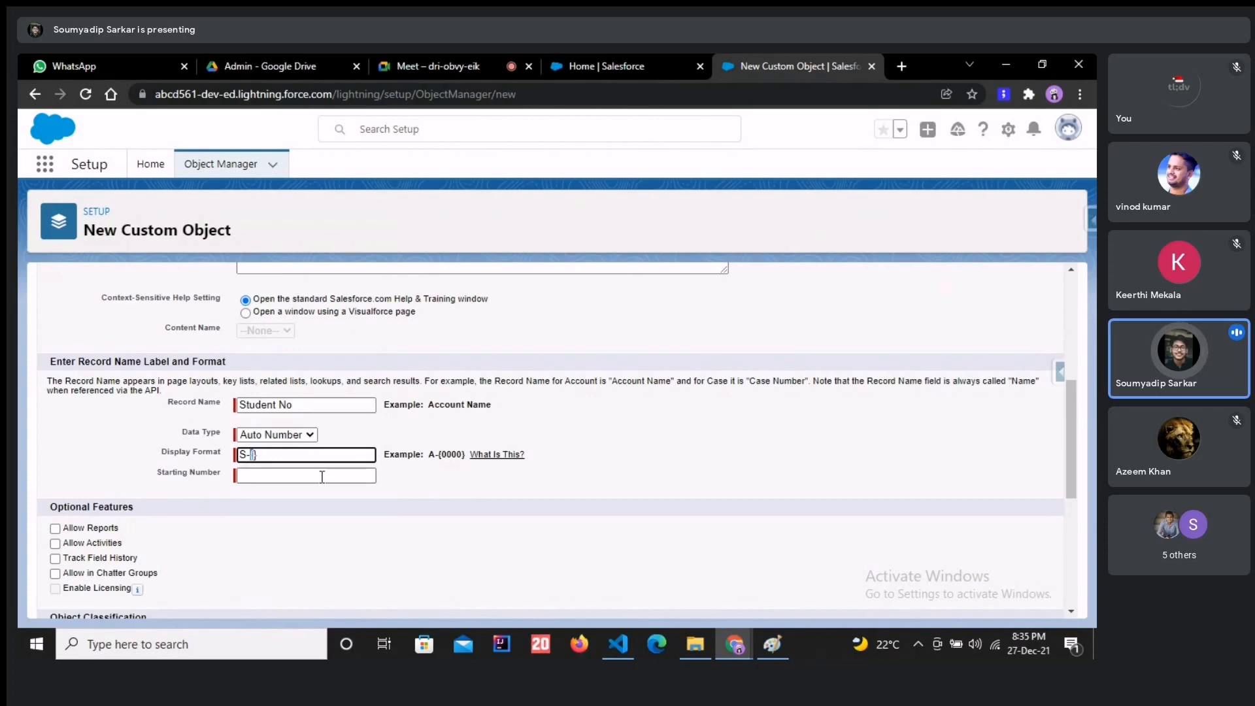
text(0000)
key(Tab)
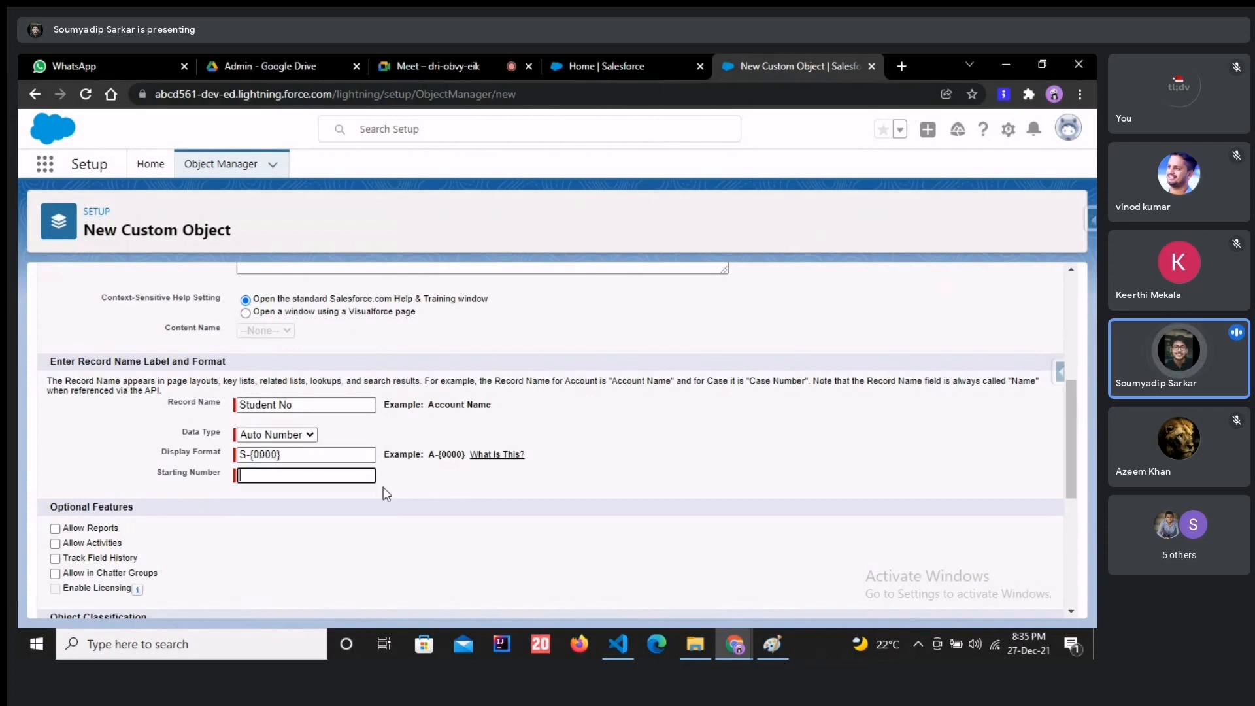
- Set the starting number of the Student No auto number to 0001
text(0001)
click(447, 502)
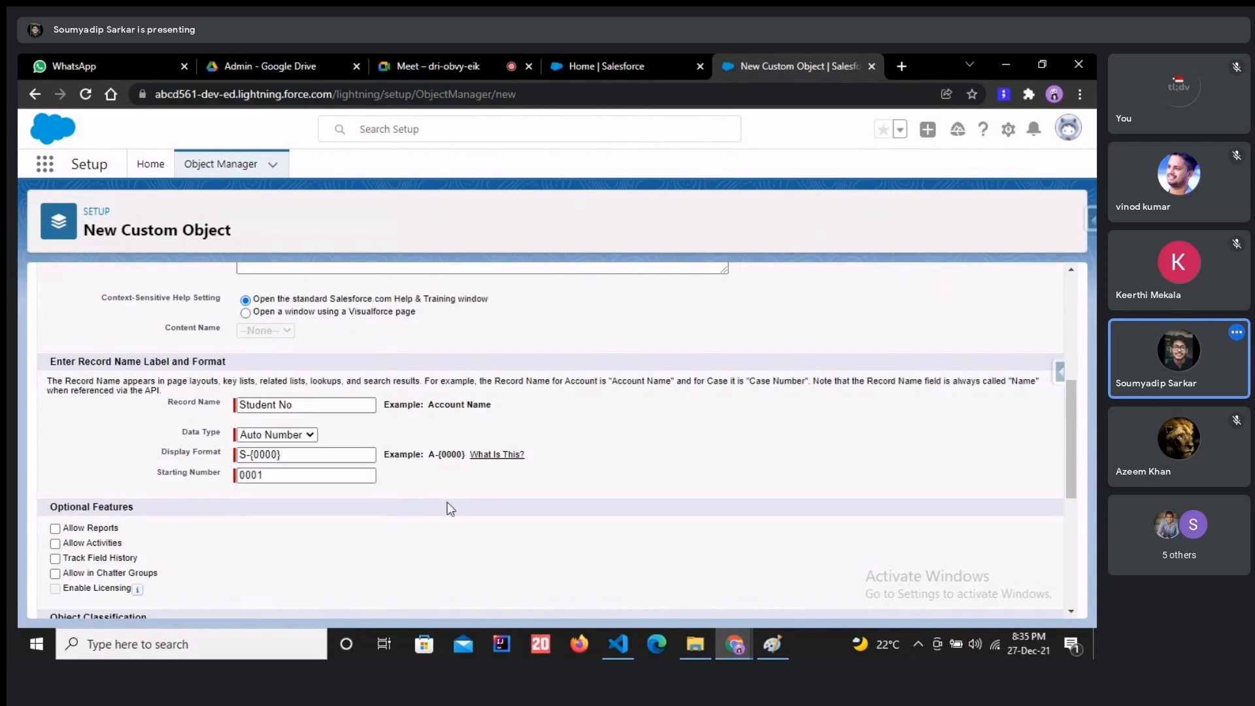
drag(289, 475, 221, 473)
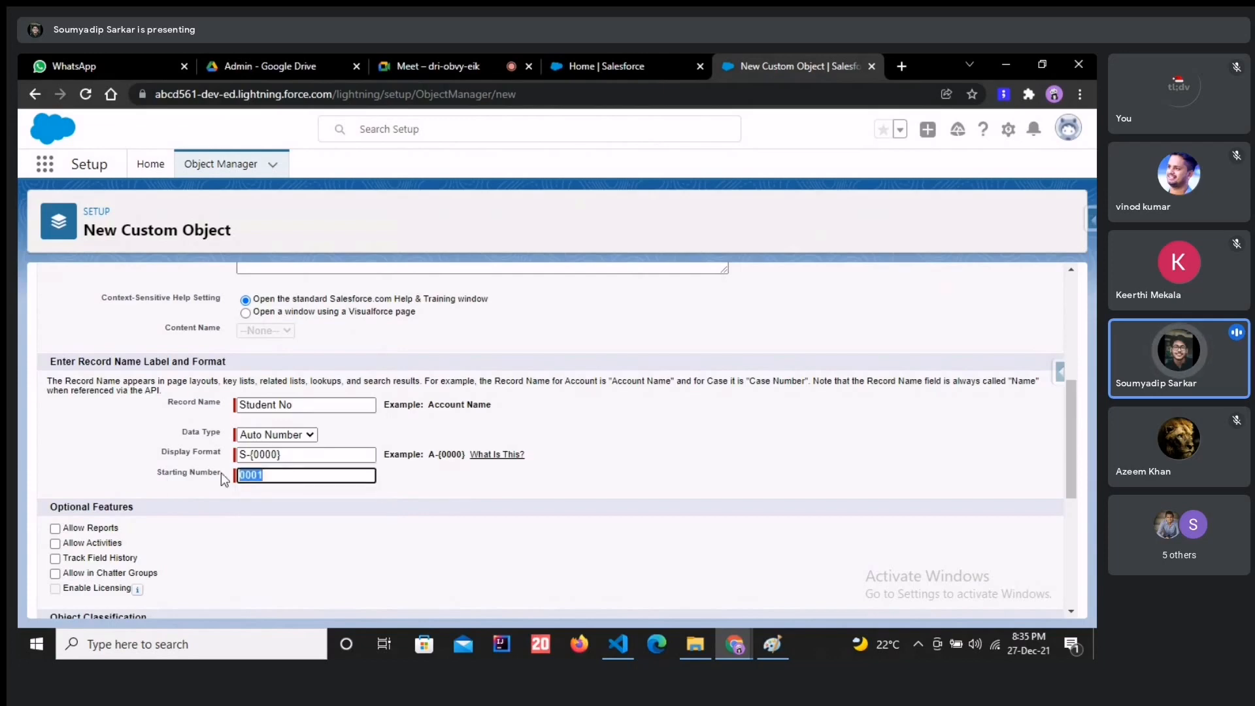
click(356, 522)
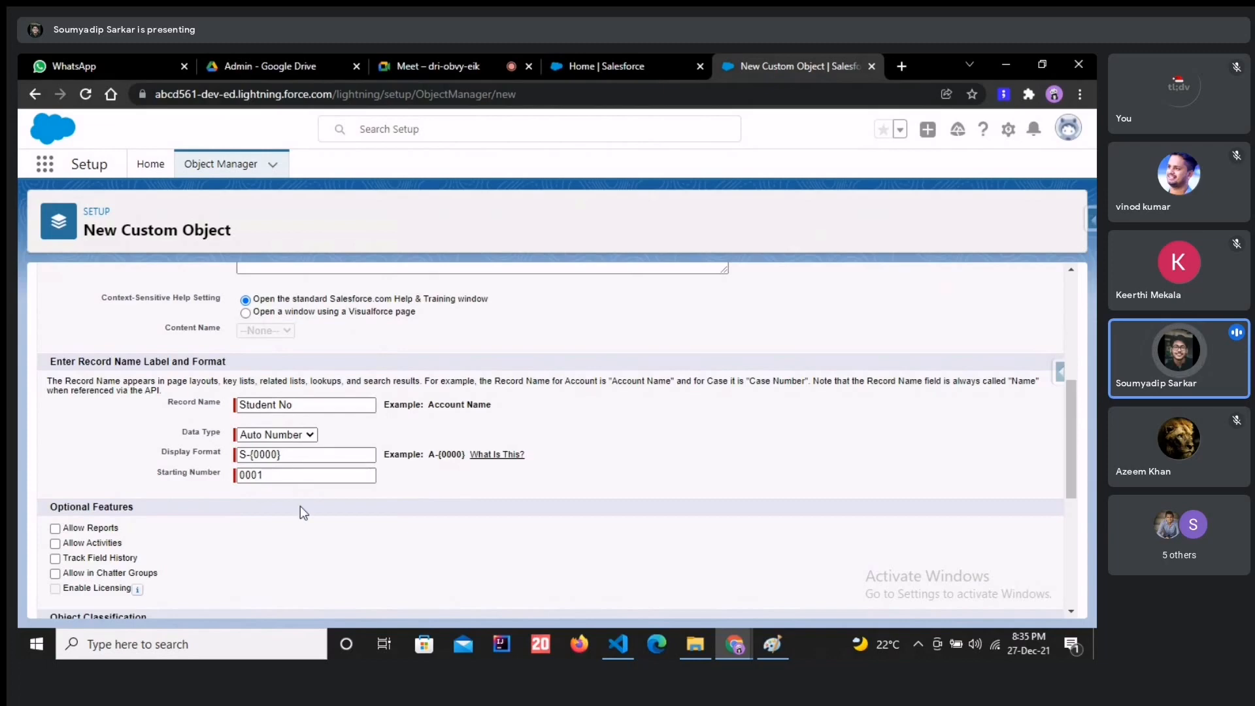
- Enable Allow Search for the Student object and save the custom object
scroll(306, 518, down, 1)
scroll(310, 524, down, 3)
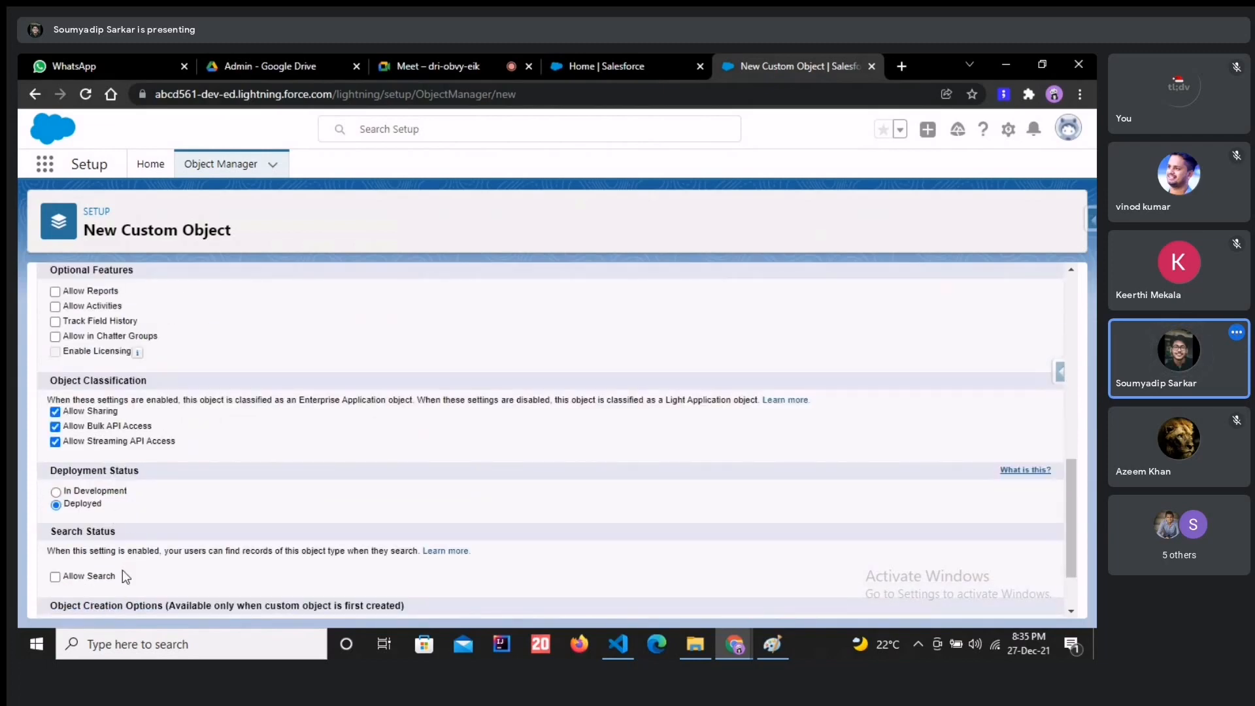
click(56, 577)
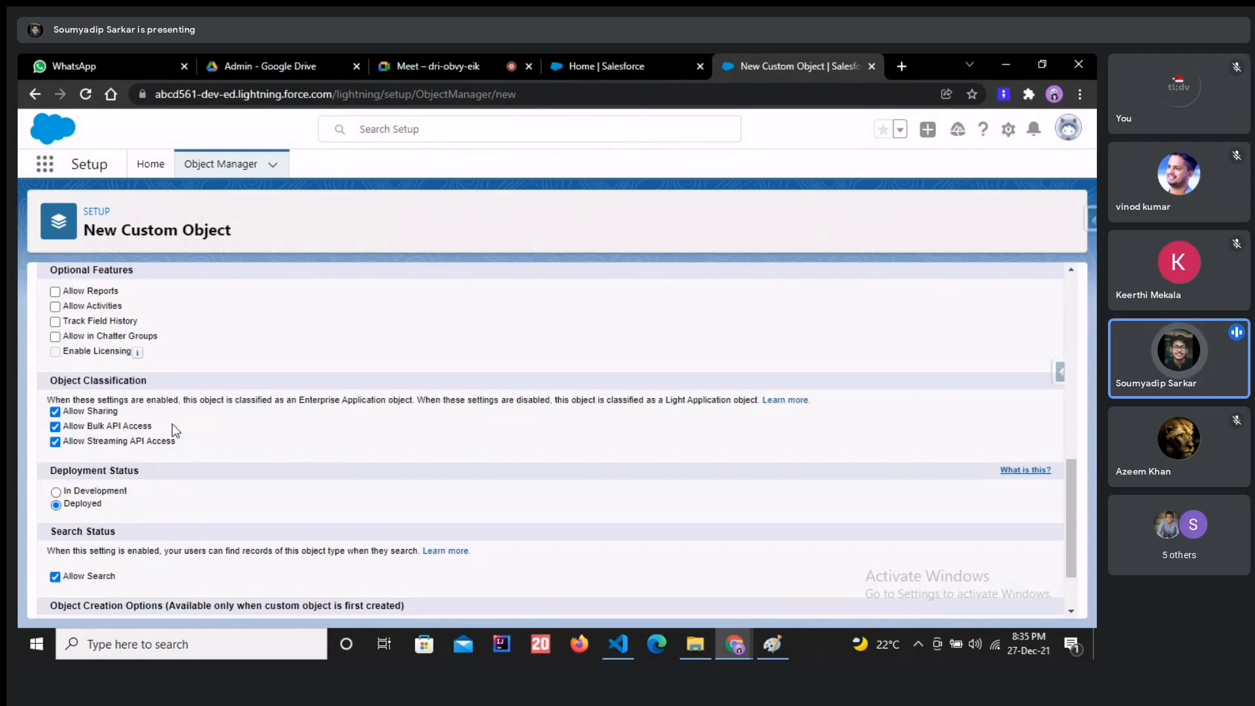
scroll(81, 513, down, 2)
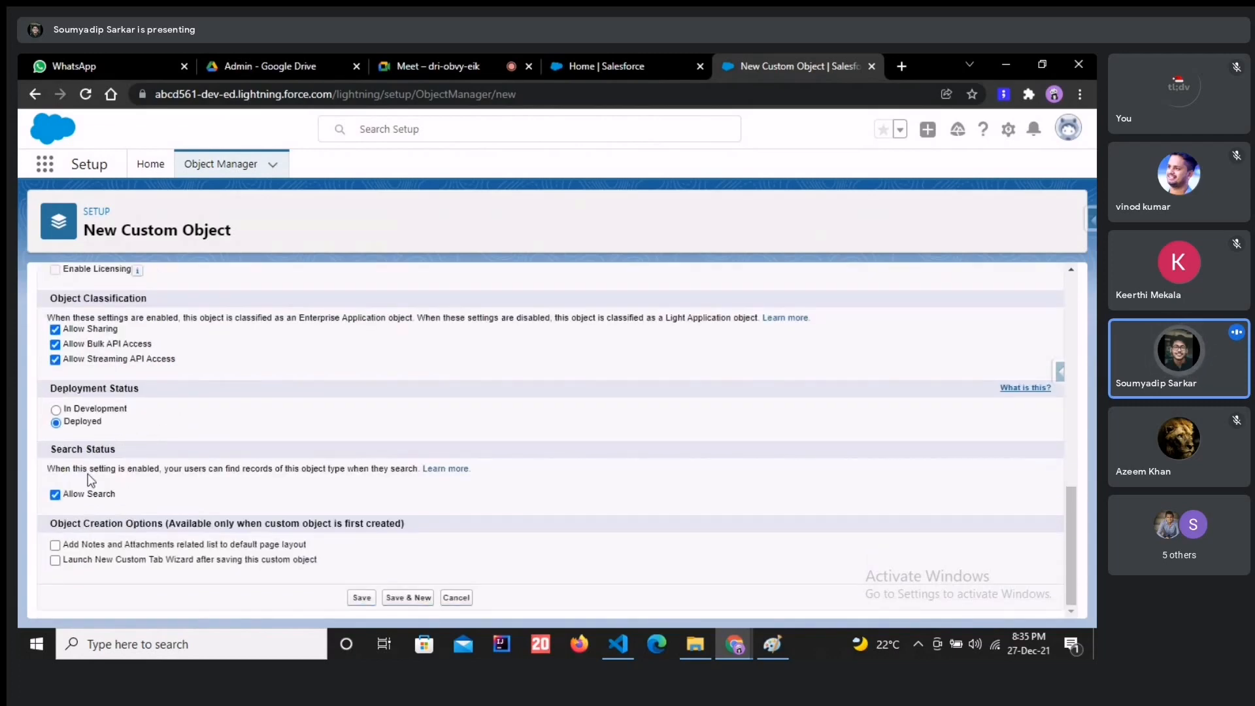
click(361, 597)
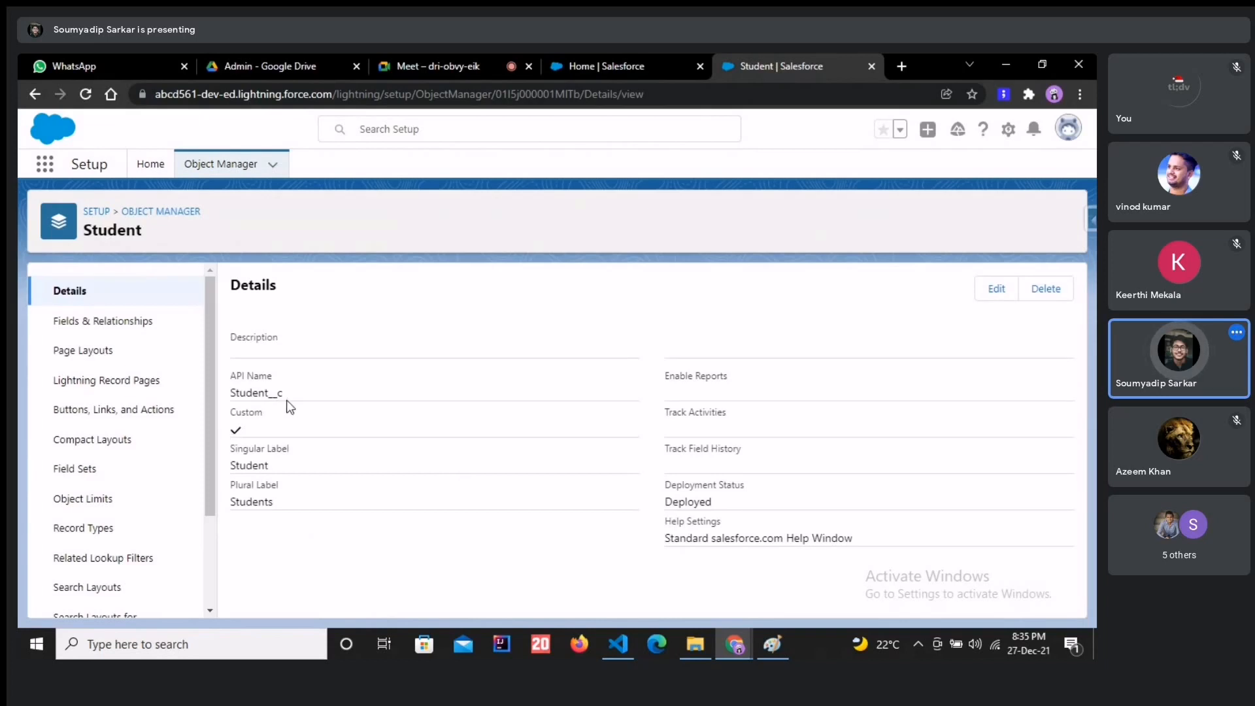
- Open the Student object's fields and relationships and start creating a new custom field
click(118, 323)
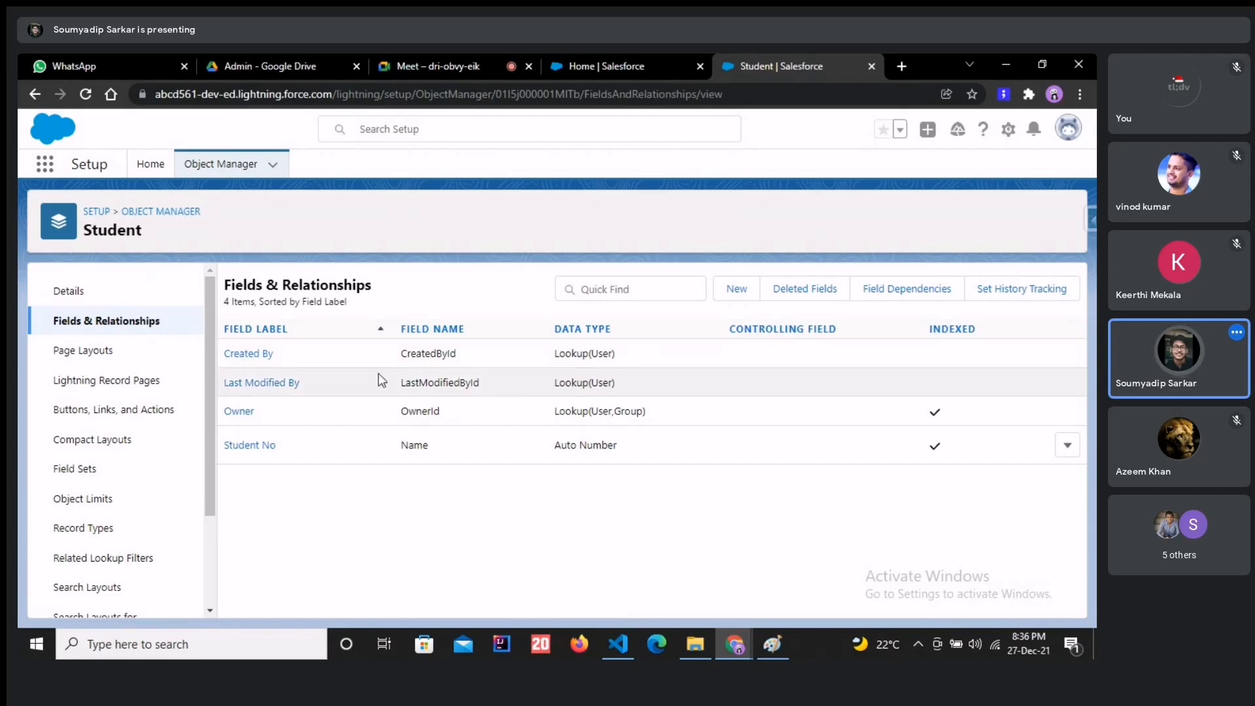
drag(401, 357, 622, 463)
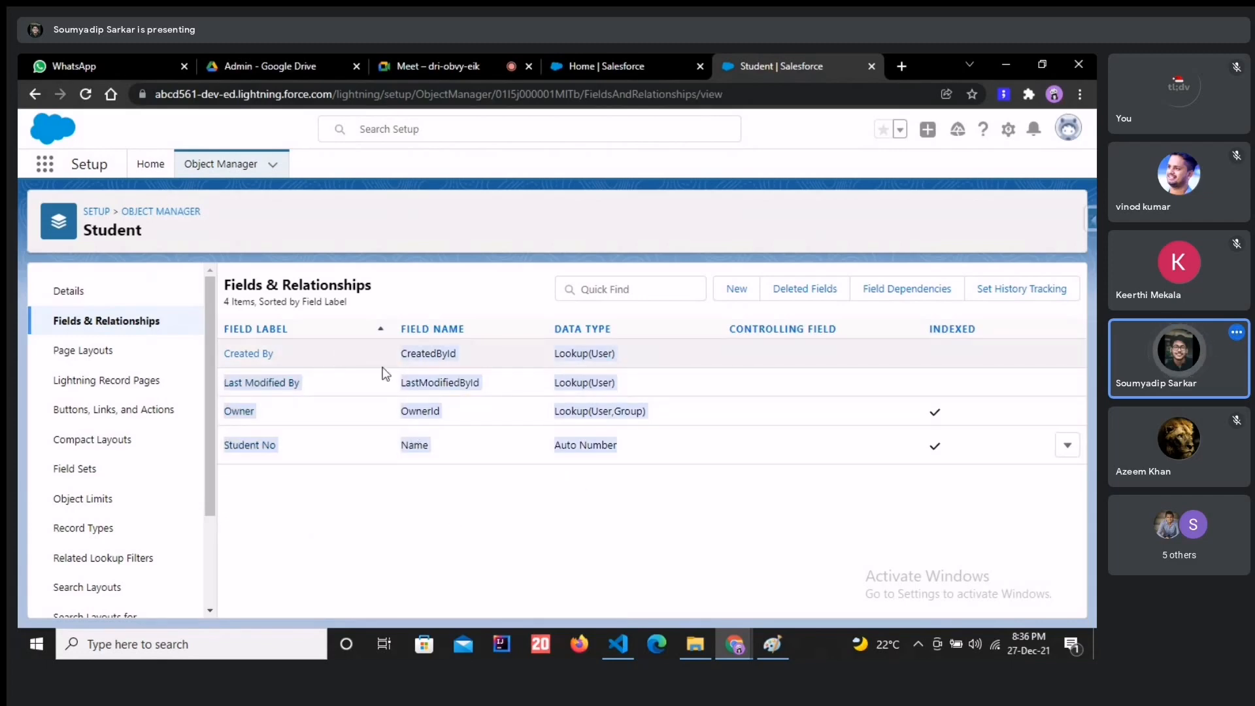
click(599, 519)
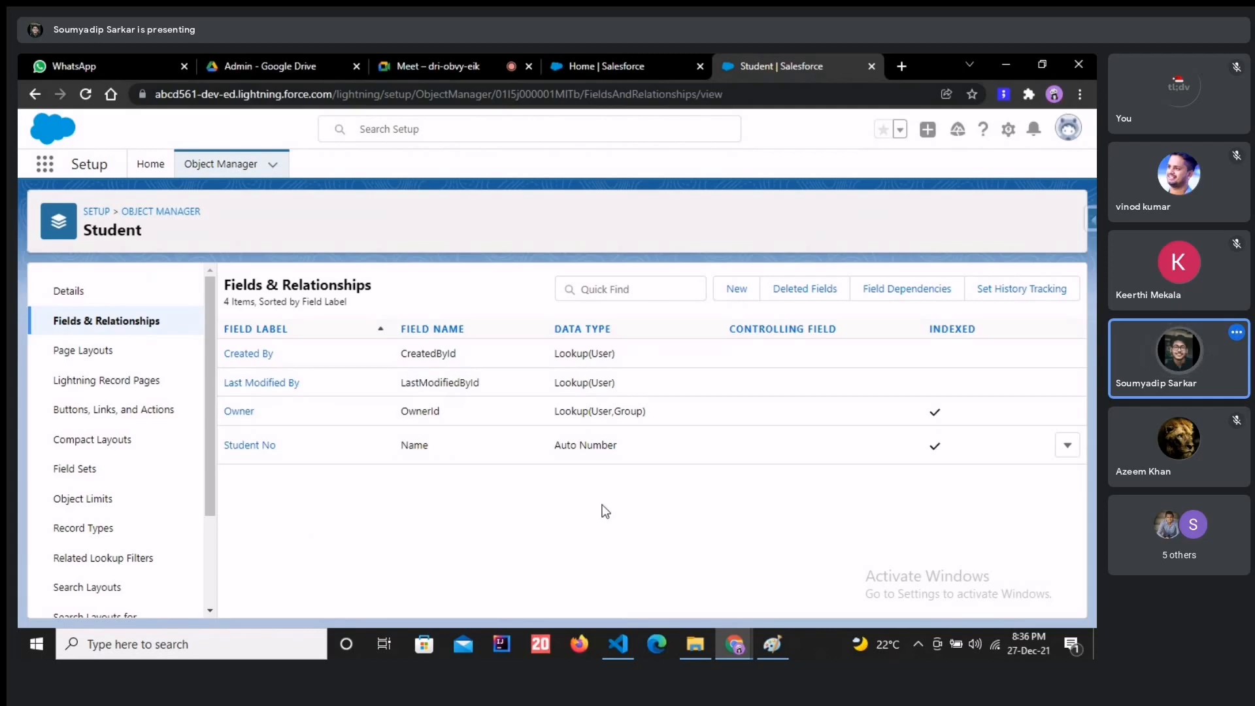
click(743, 297)
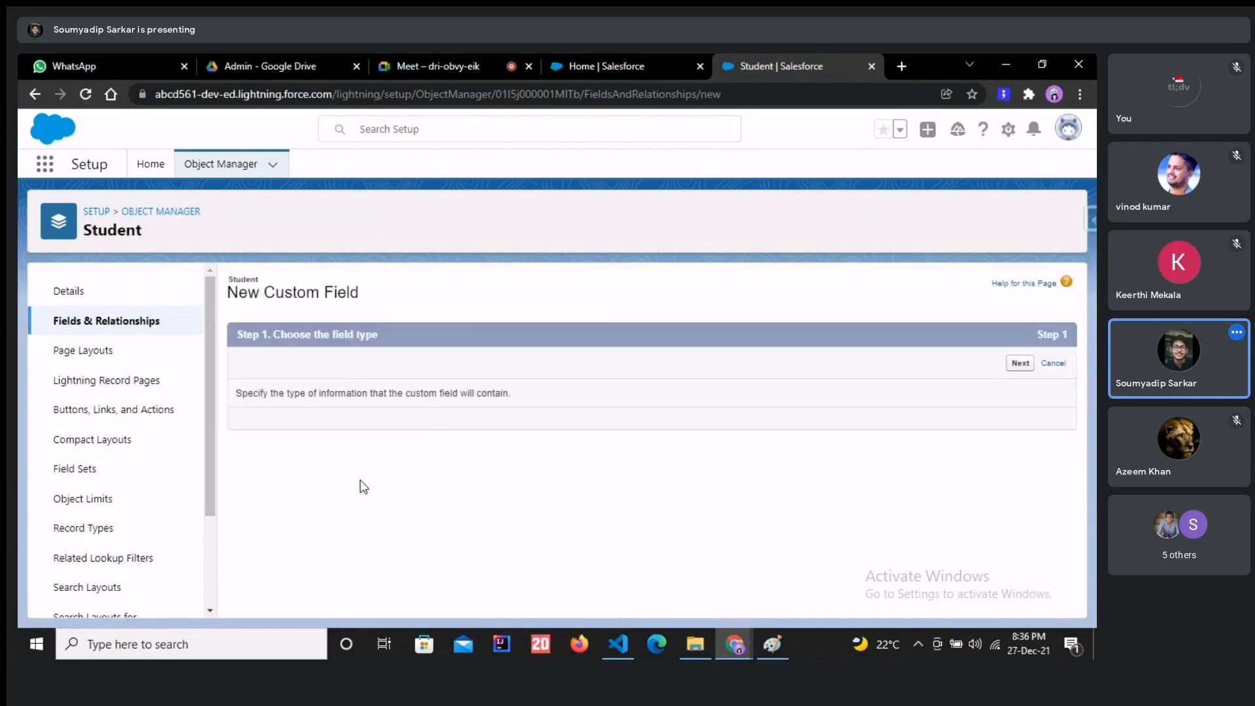
- Examine the data types offered for the new Student custom field, from Auto Number to URL
scroll(364, 482, down, 5)
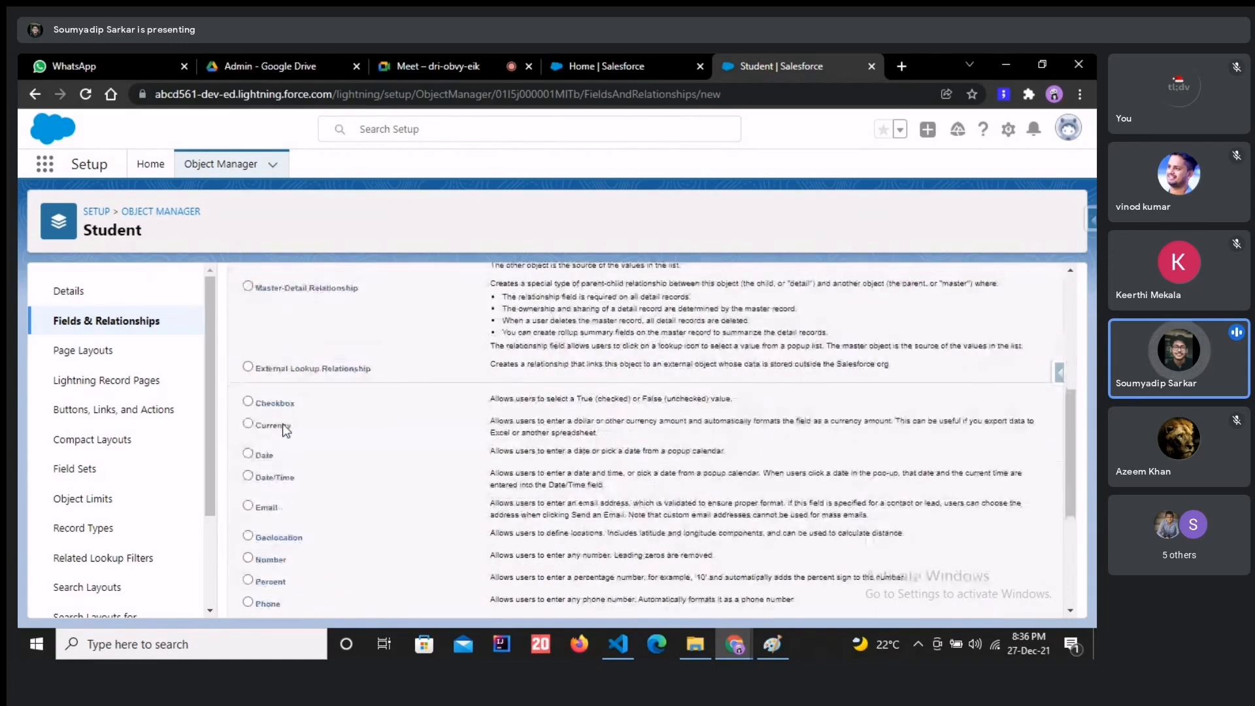
scroll(283, 423, up, 5)
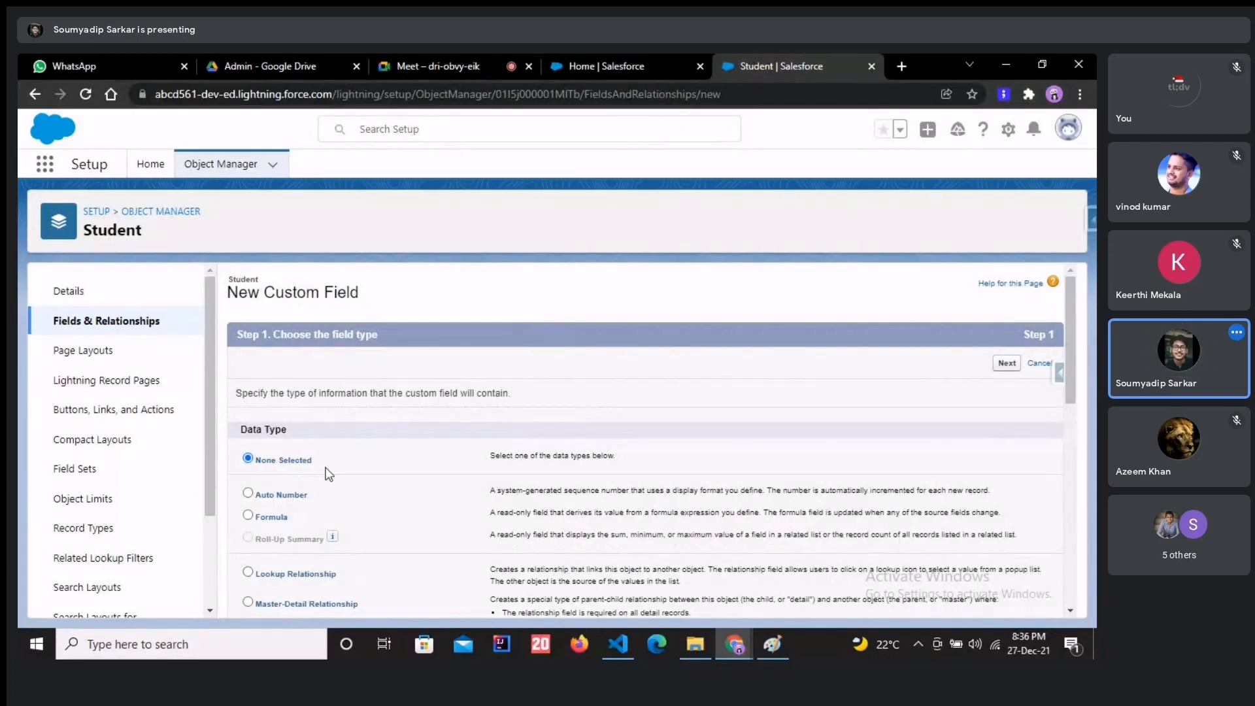
drag(238, 434, 340, 440)
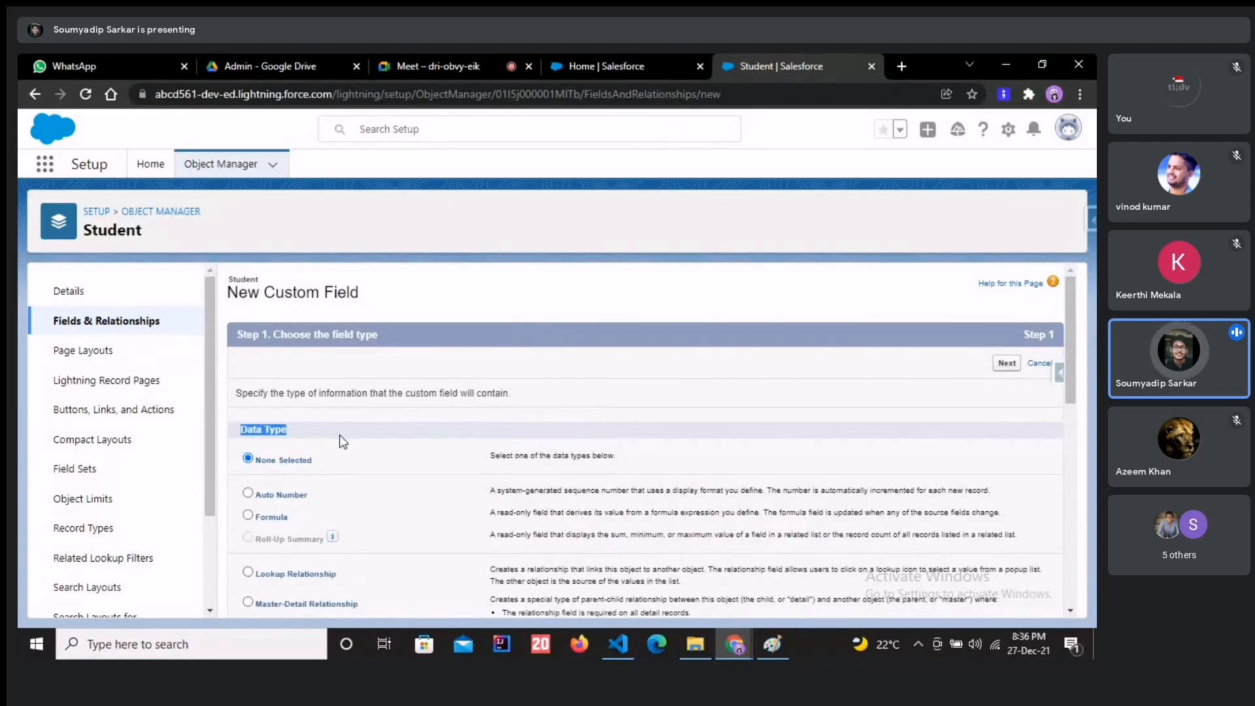
scroll(340, 434, down, 2)
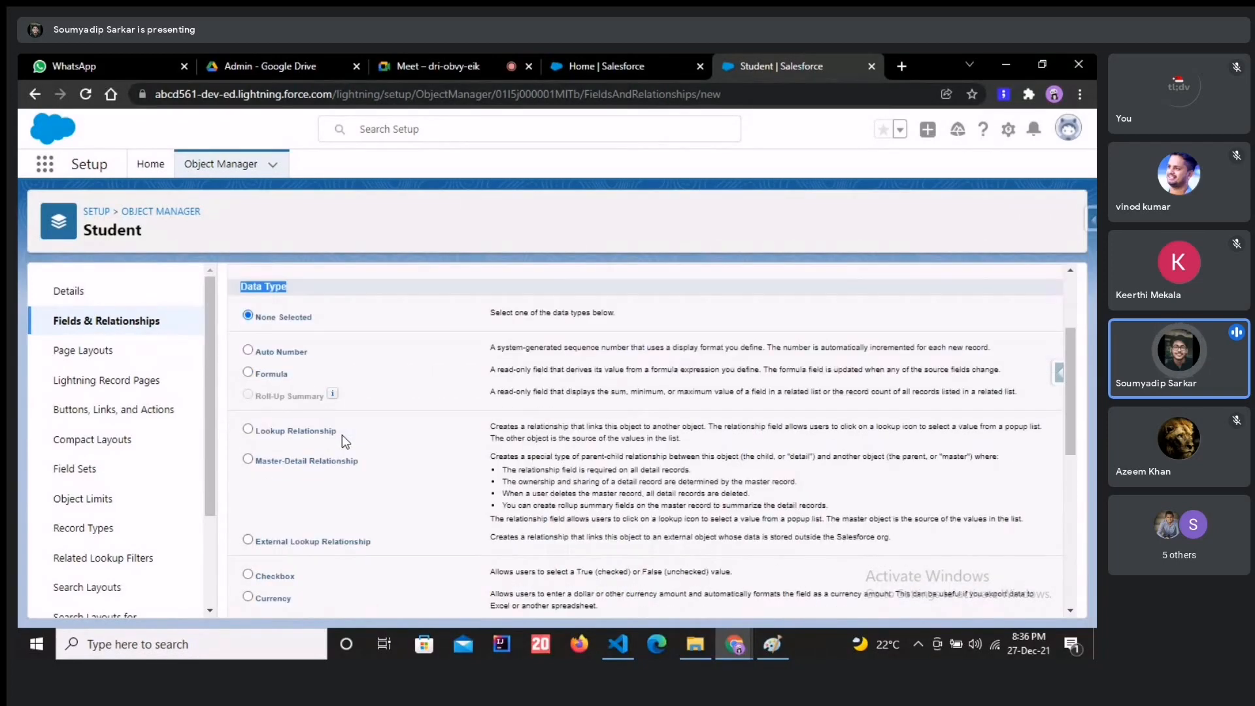
scroll(341, 436, down, 2)
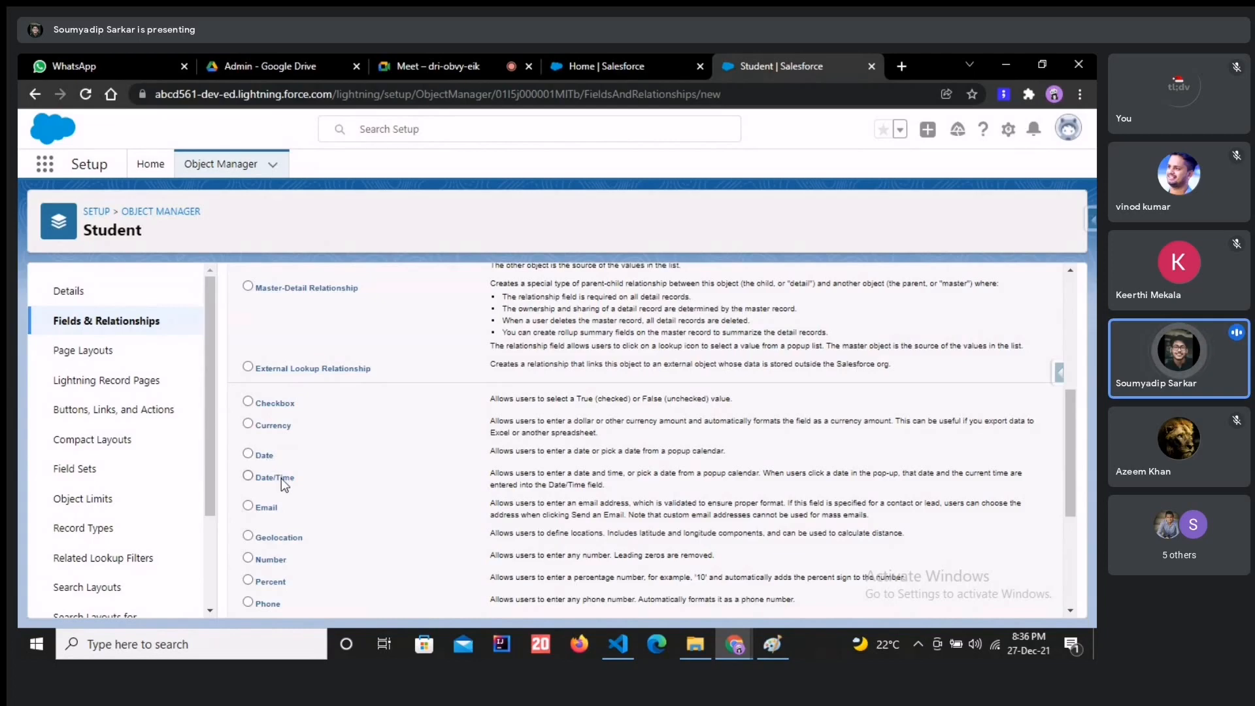
scroll(281, 478, down, 1)
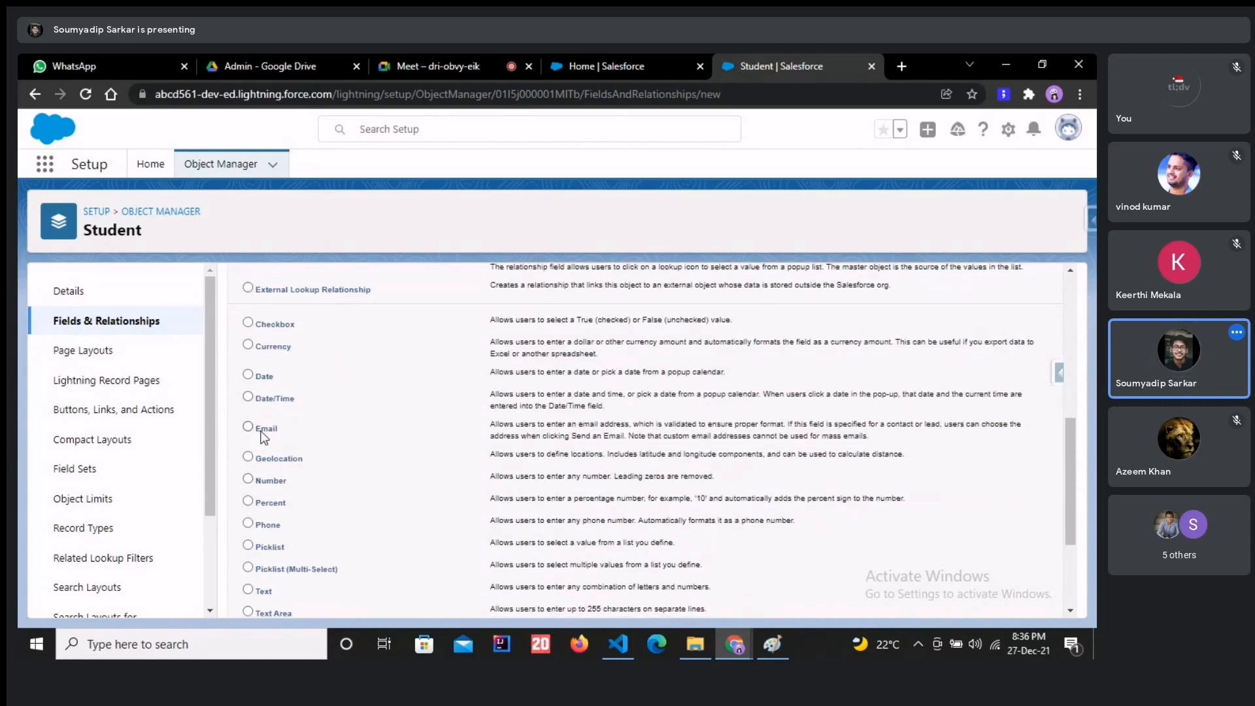
scroll(264, 438, down, 2)
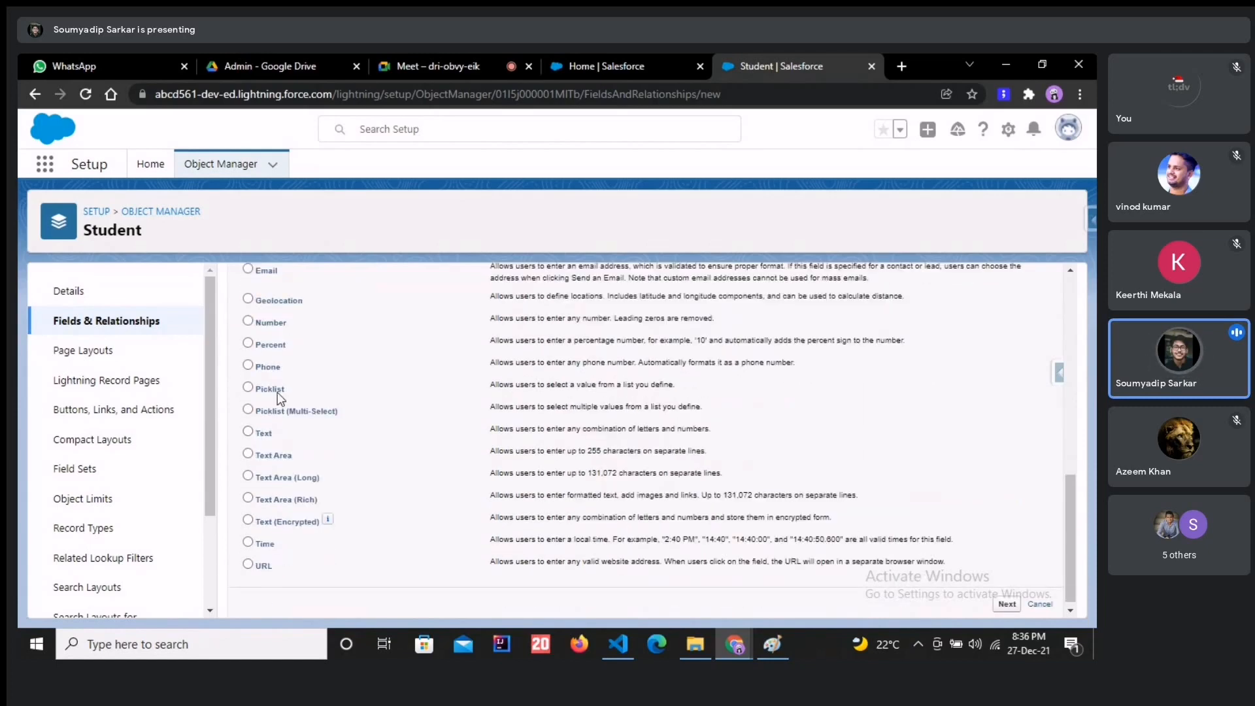
- Review the Number, Percent, Phone, Picklist and Text data types by selecting them in turn
click(280, 327)
click(277, 352)
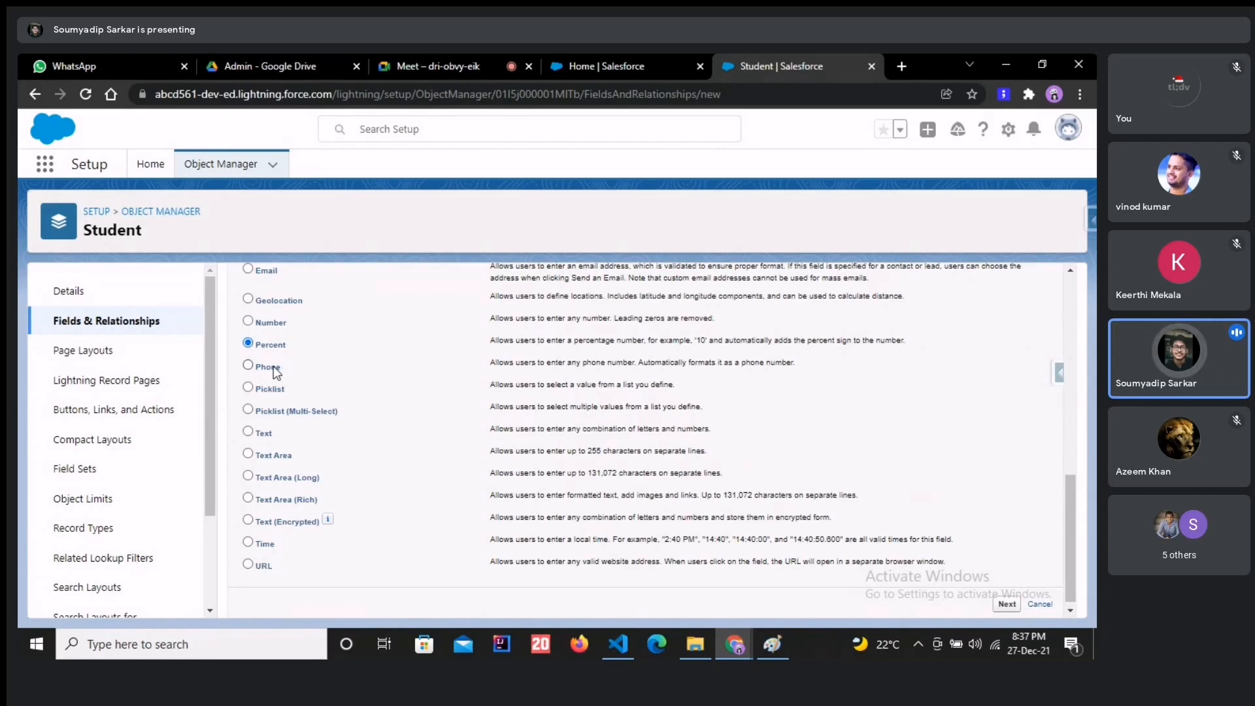
click(277, 372)
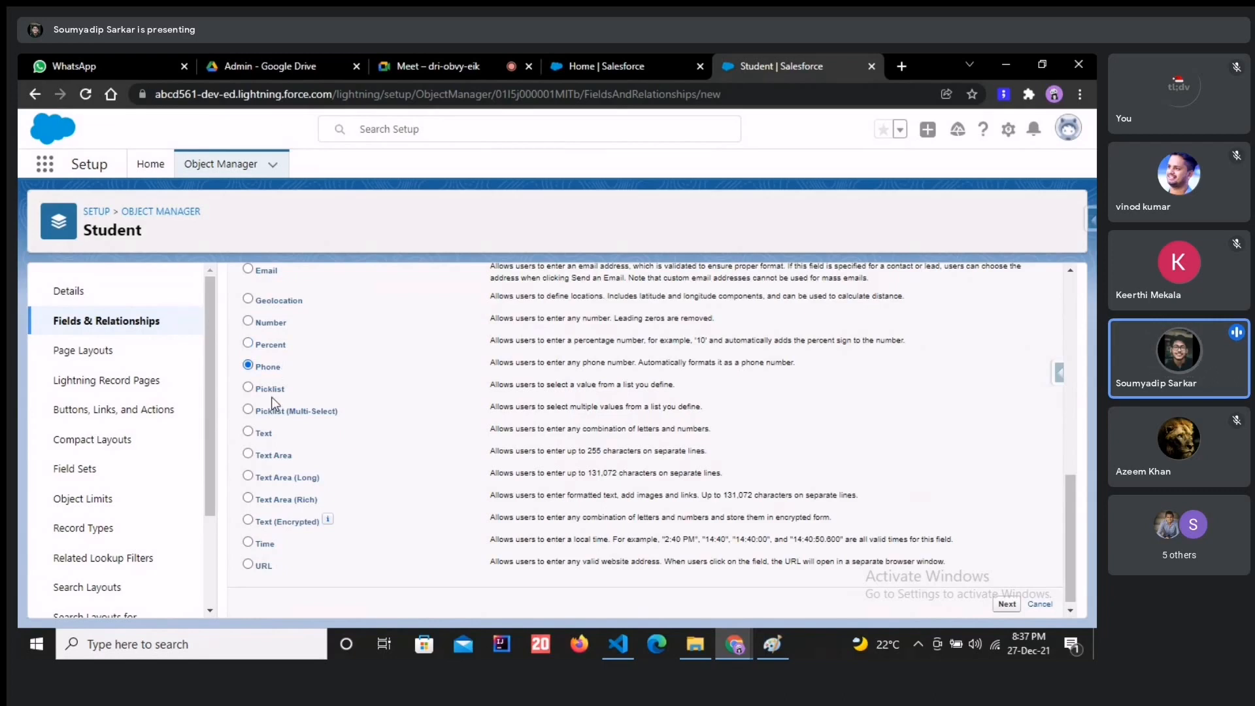
click(274, 390)
click(264, 434)
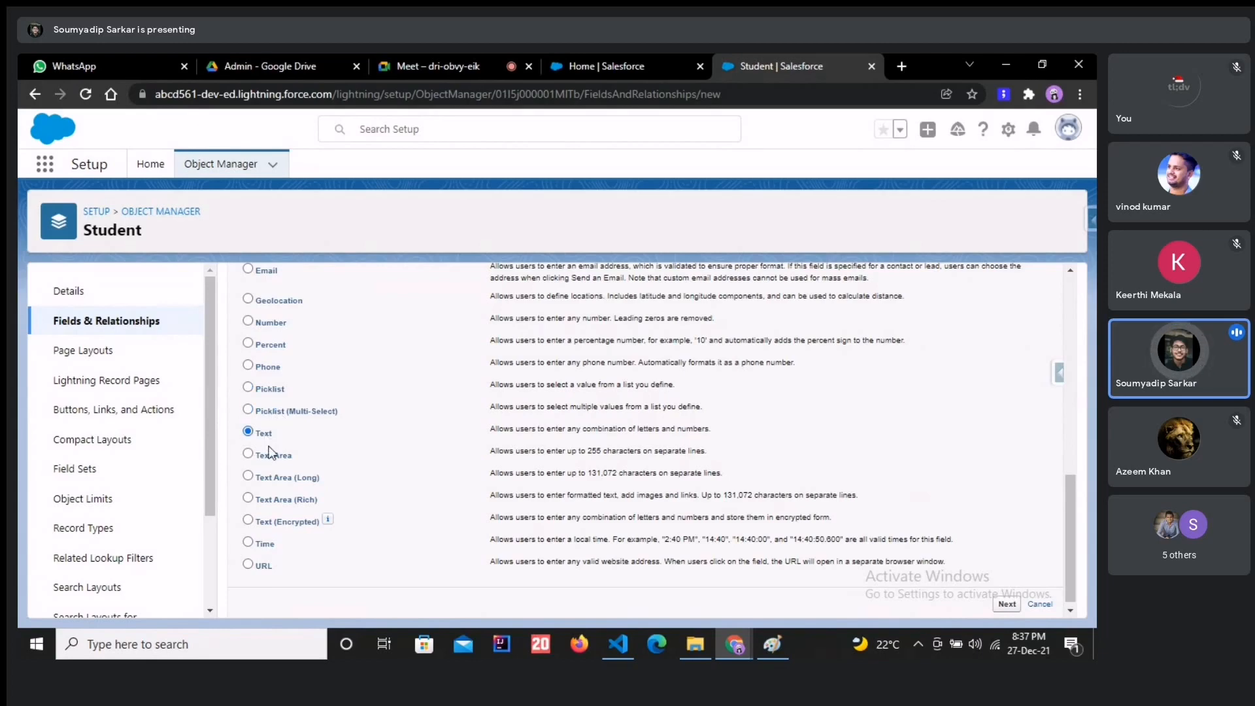
- Compare the Text Area, Text Area (Long) and Text Area (Rich) data types, and review Time and URL
click(282, 457)
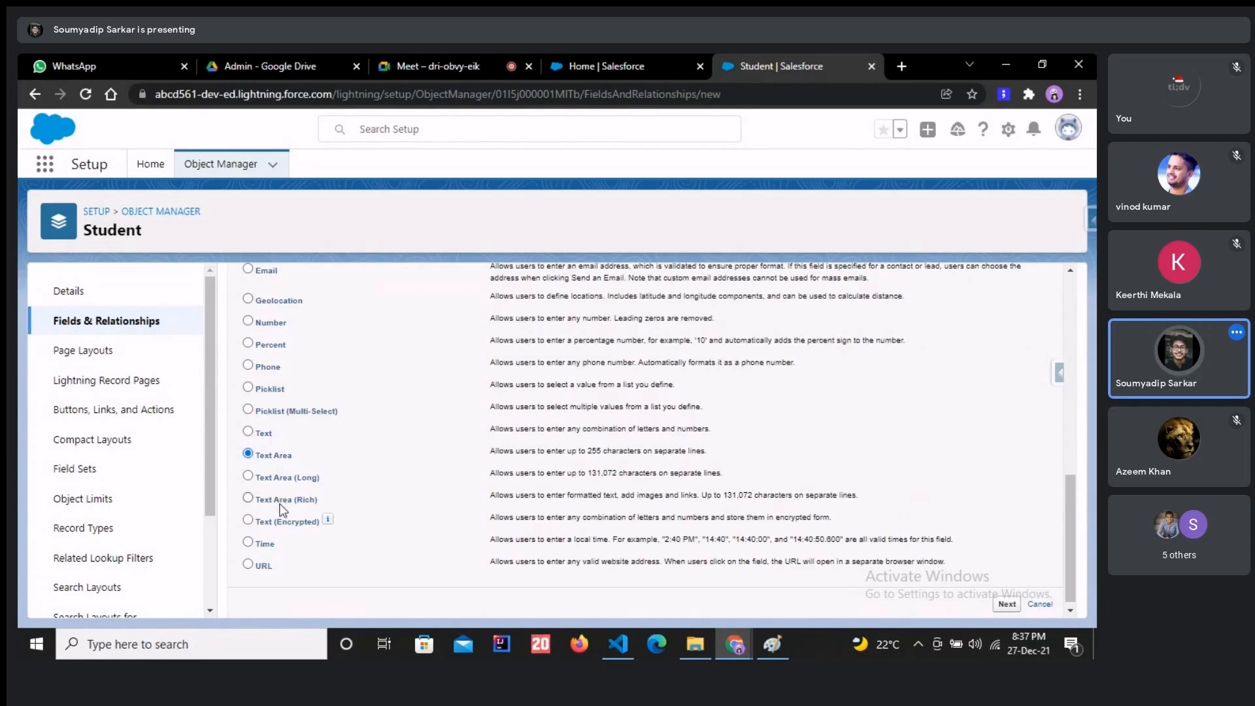
click(268, 434)
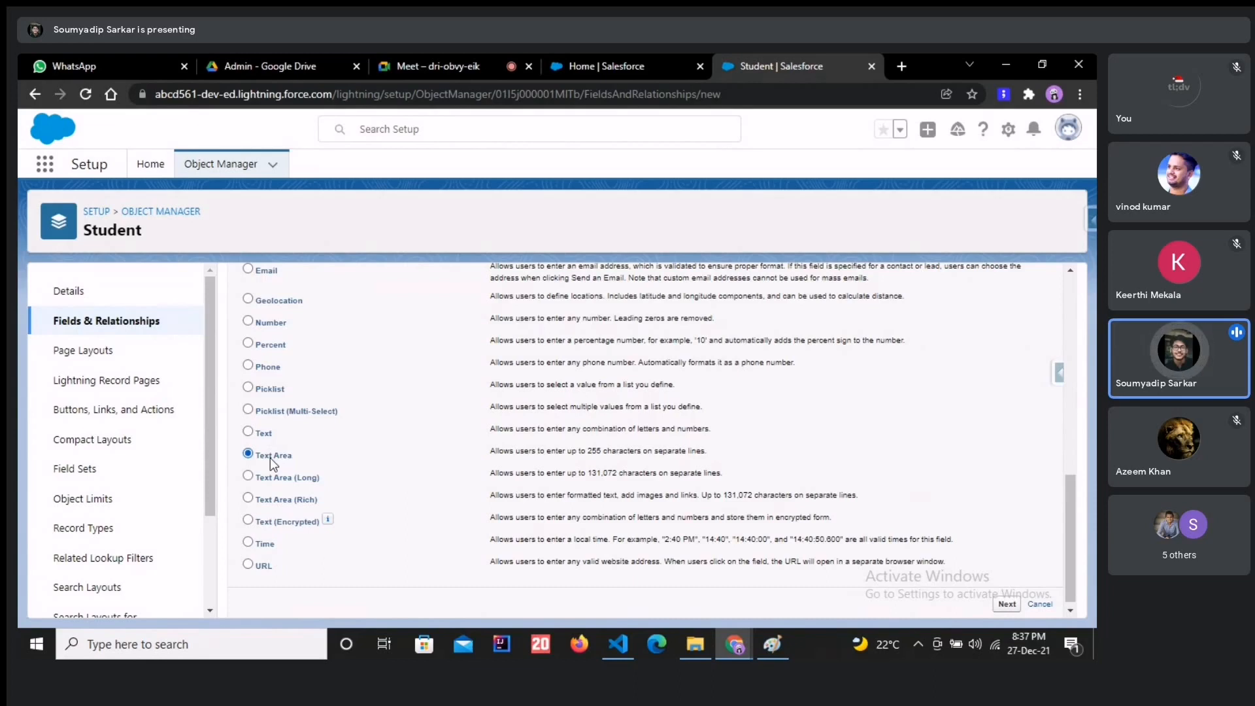
click(275, 477)
click(277, 499)
click(284, 478)
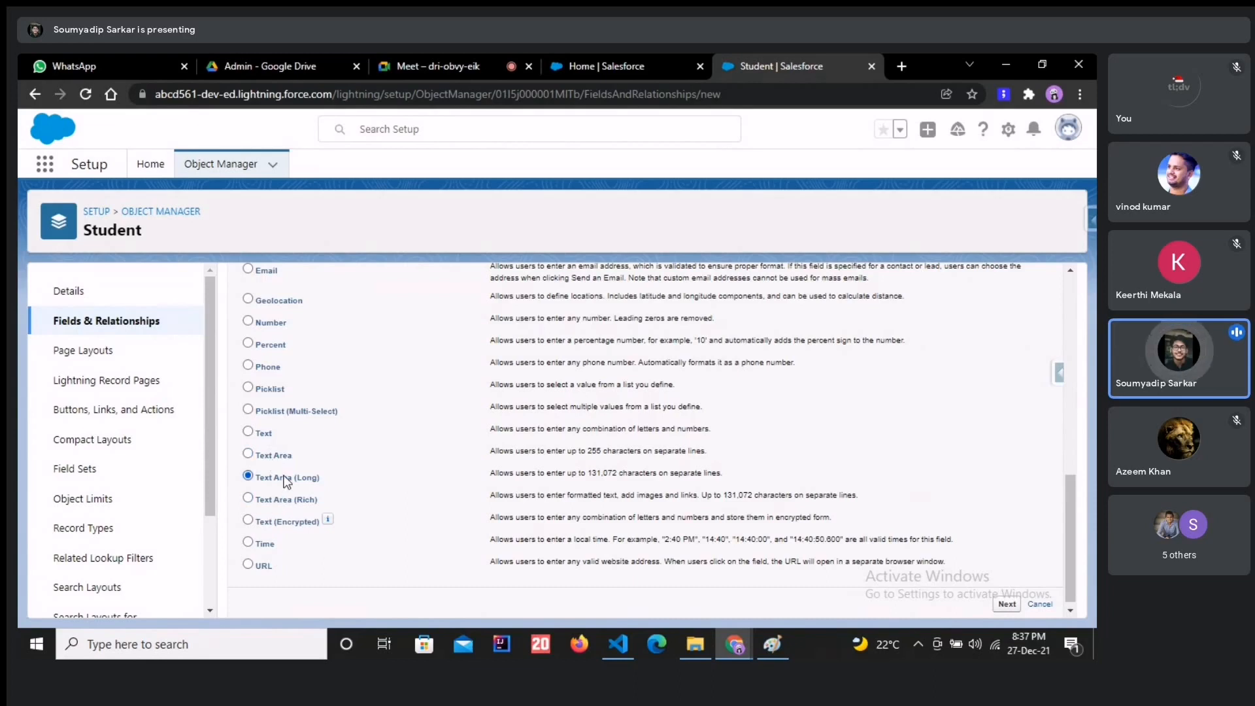
click(285, 502)
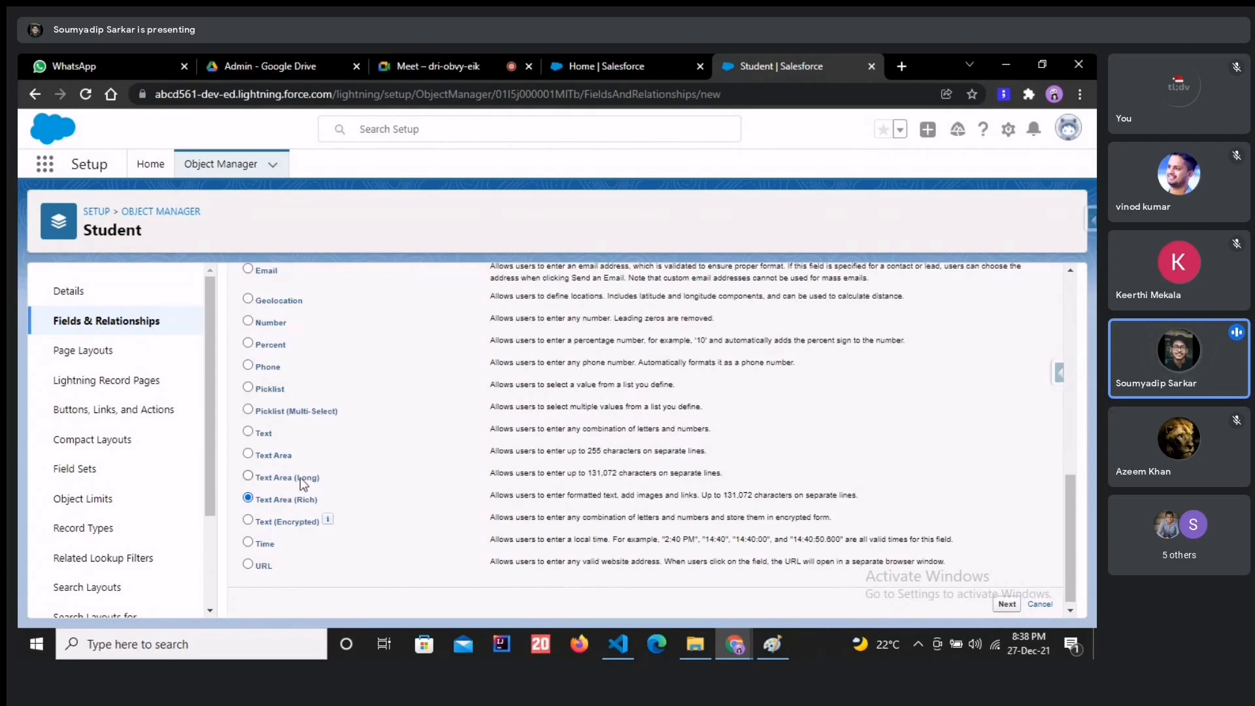
drag(587, 472, 618, 471)
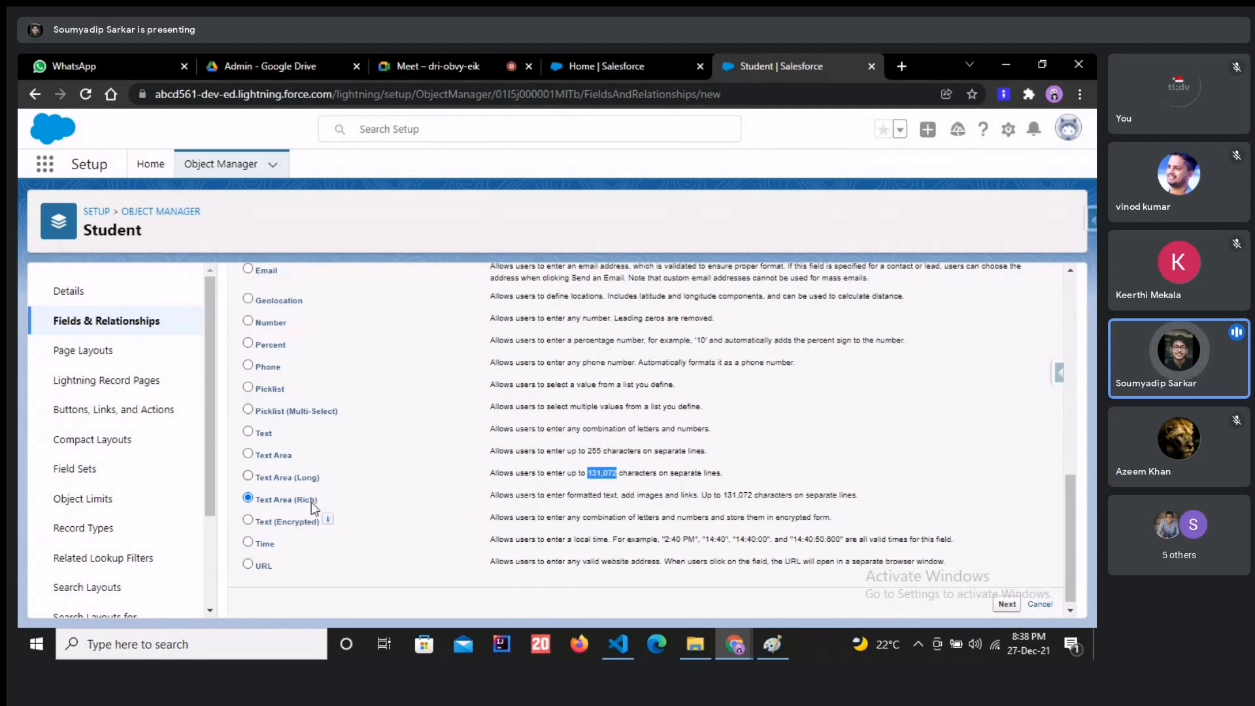
drag(318, 499, 264, 499)
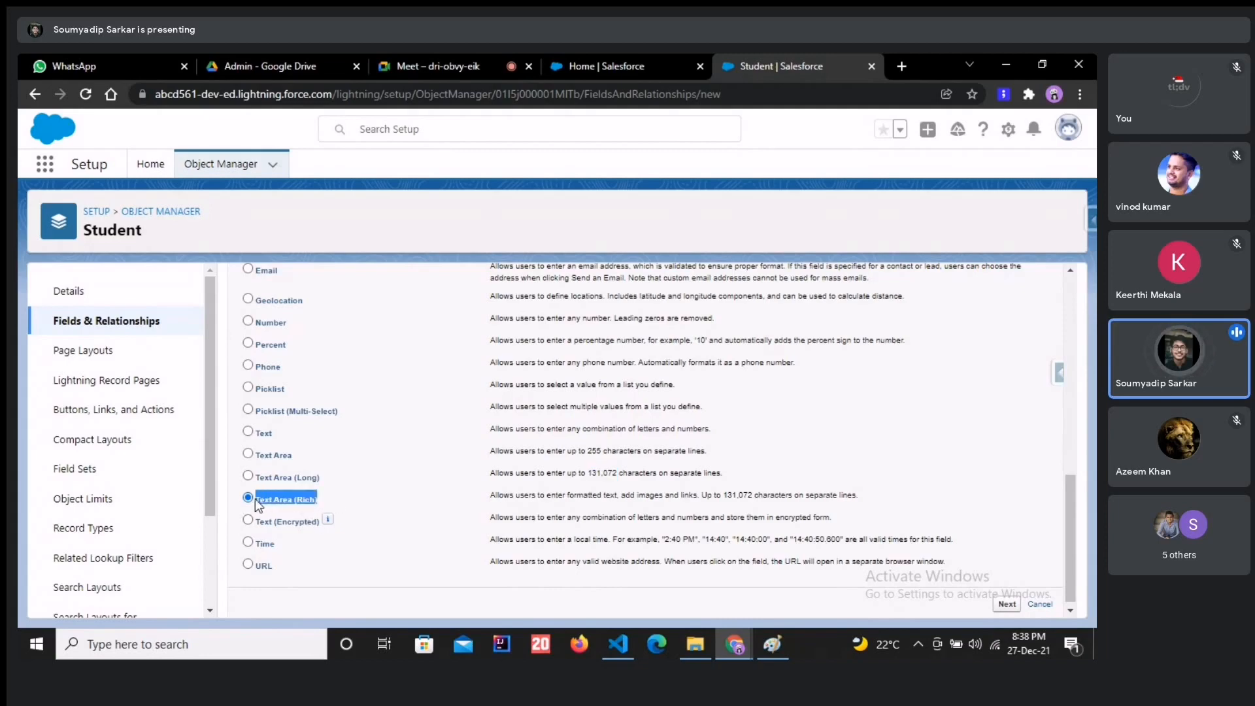
click(340, 562)
click(270, 544)
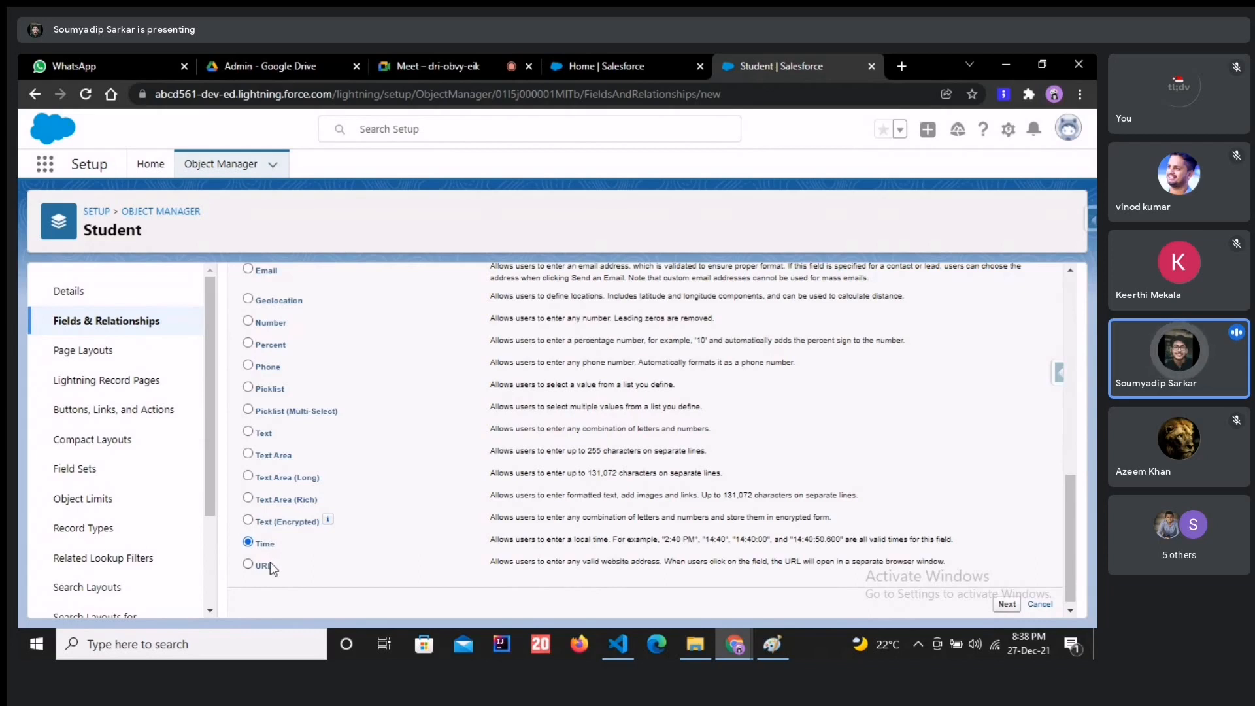
click(269, 566)
- Choose the Text data type for the custom field and set its field label to Name
click(262, 433)
click(1006, 604)
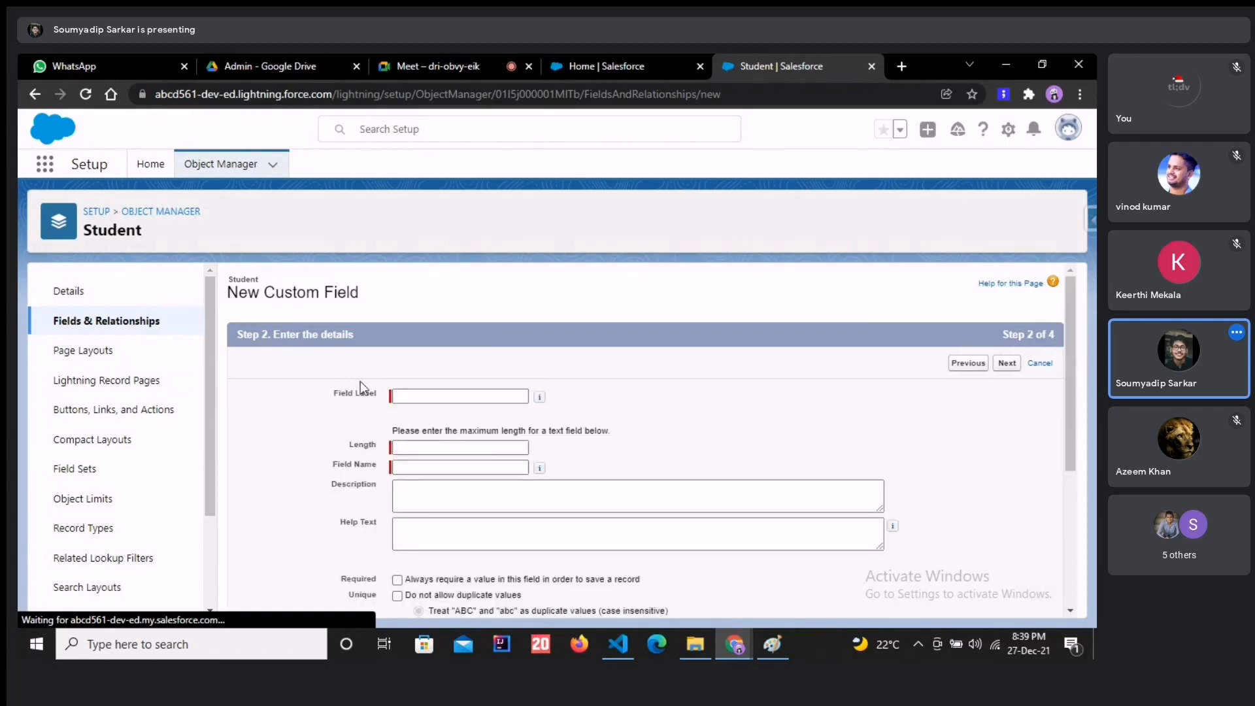
click(433, 397)
text(N)
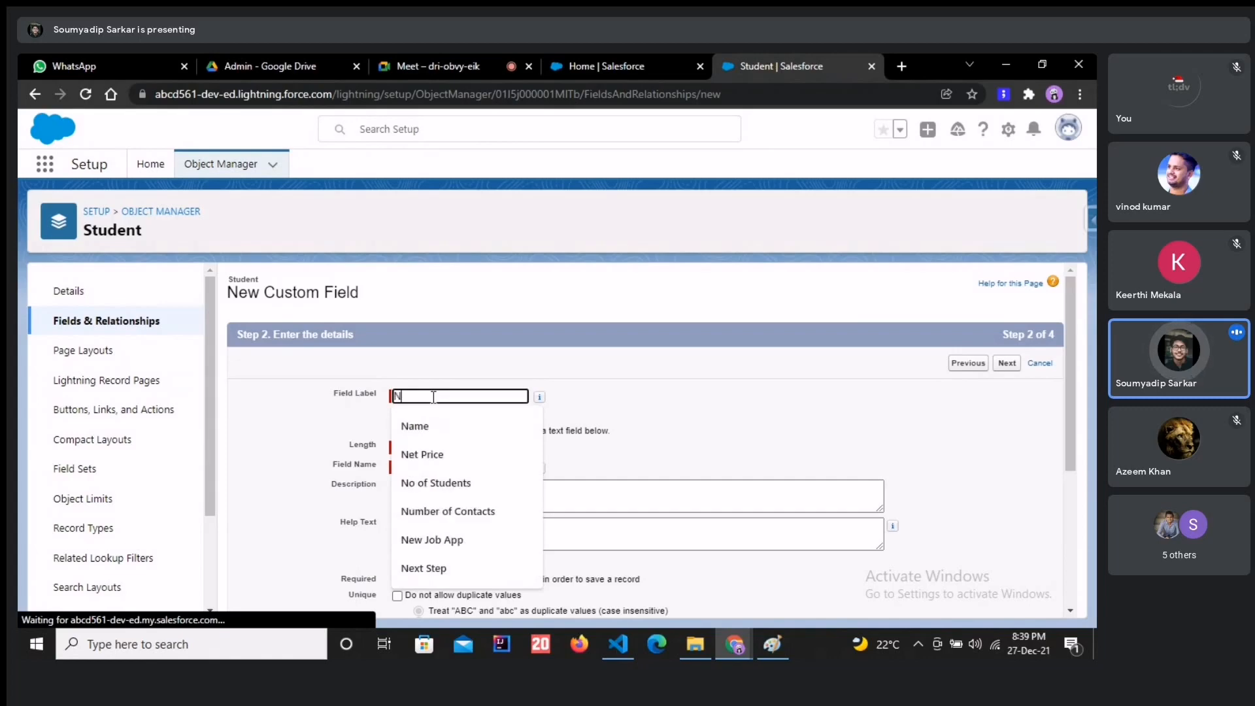
text(ame)
key(Tab)
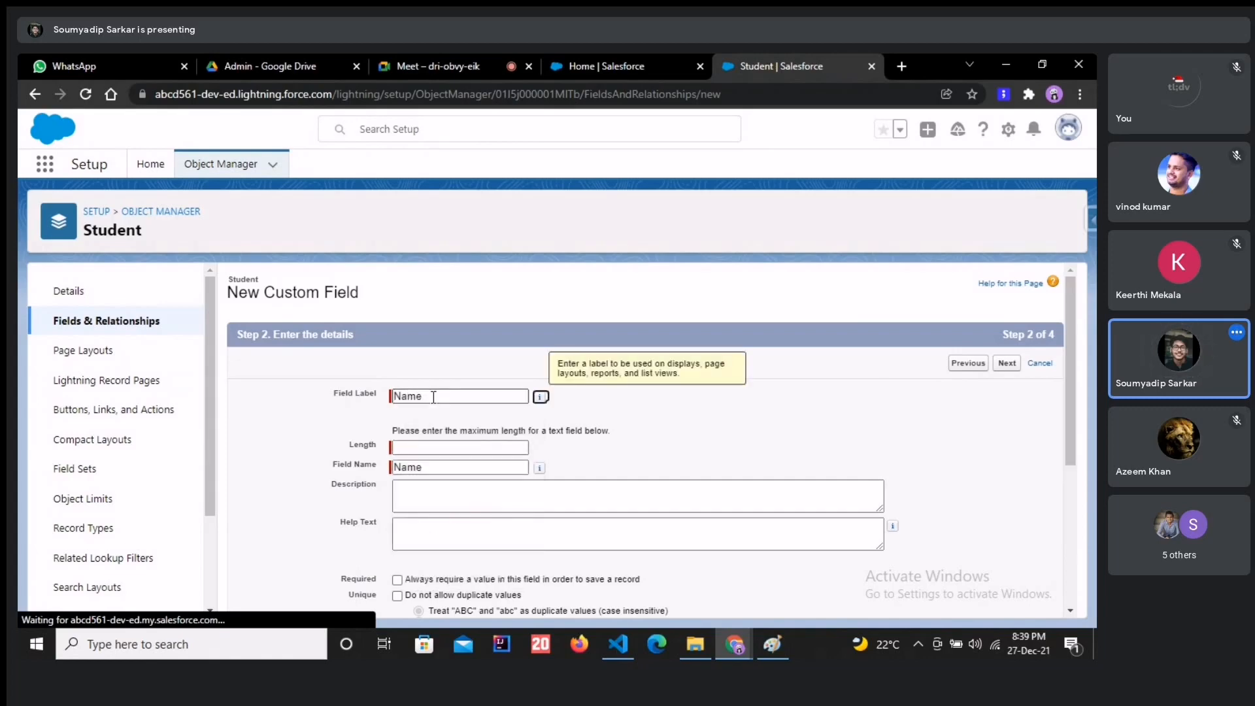
- Set the Name field's maximum length to 80 and continue to its field-level security
click(405, 448)
text(8)
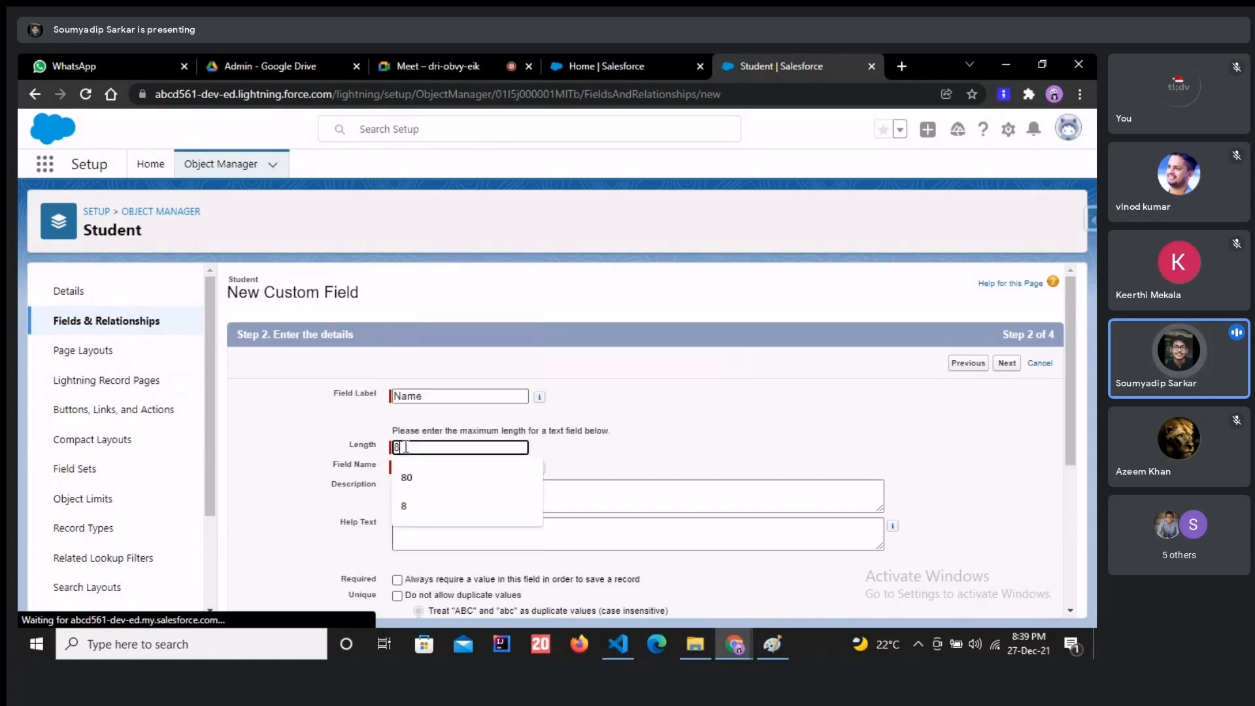
text(0)
click(717, 423)
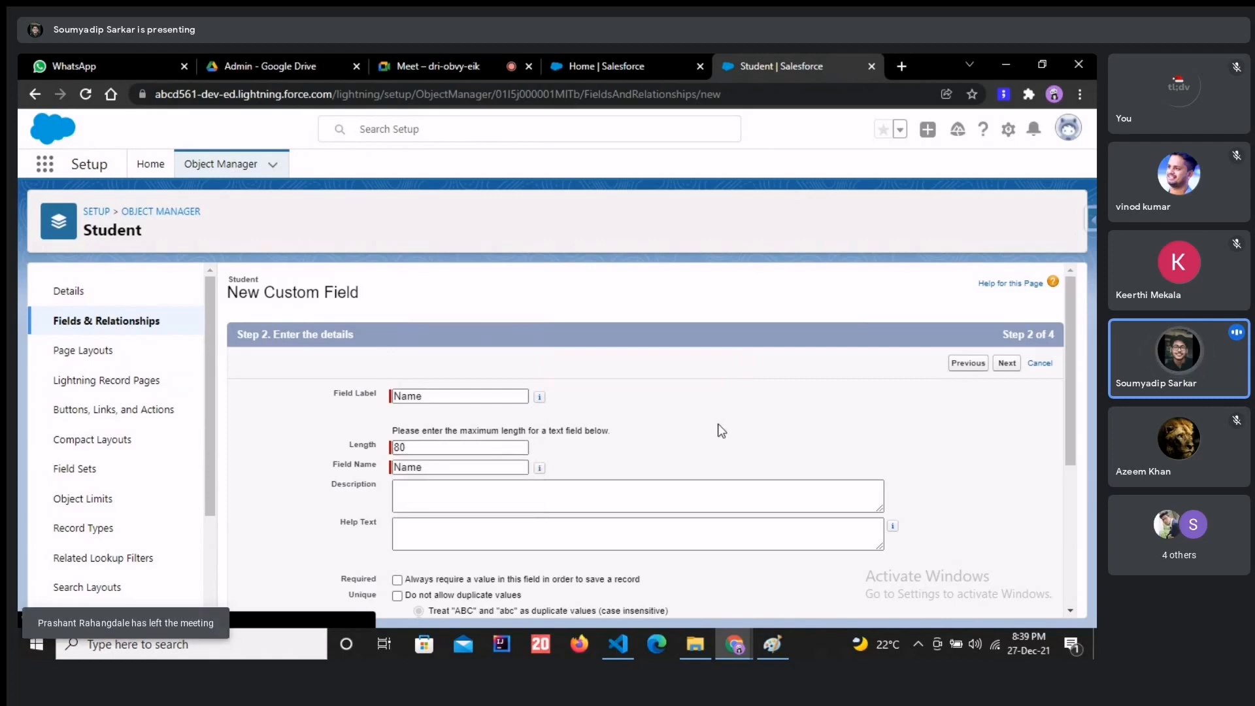
scroll(718, 423, down, 3)
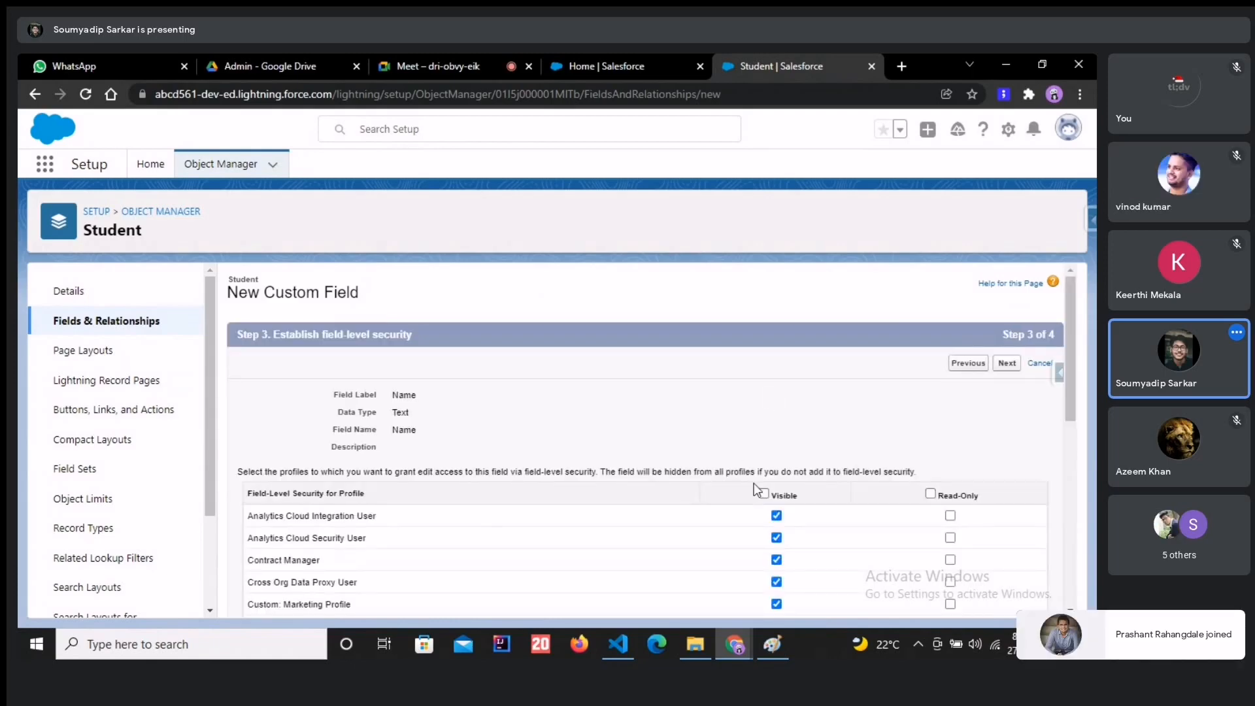
- Make the Name field visible to all profiles and save it with the Student Layout included
click(764, 494)
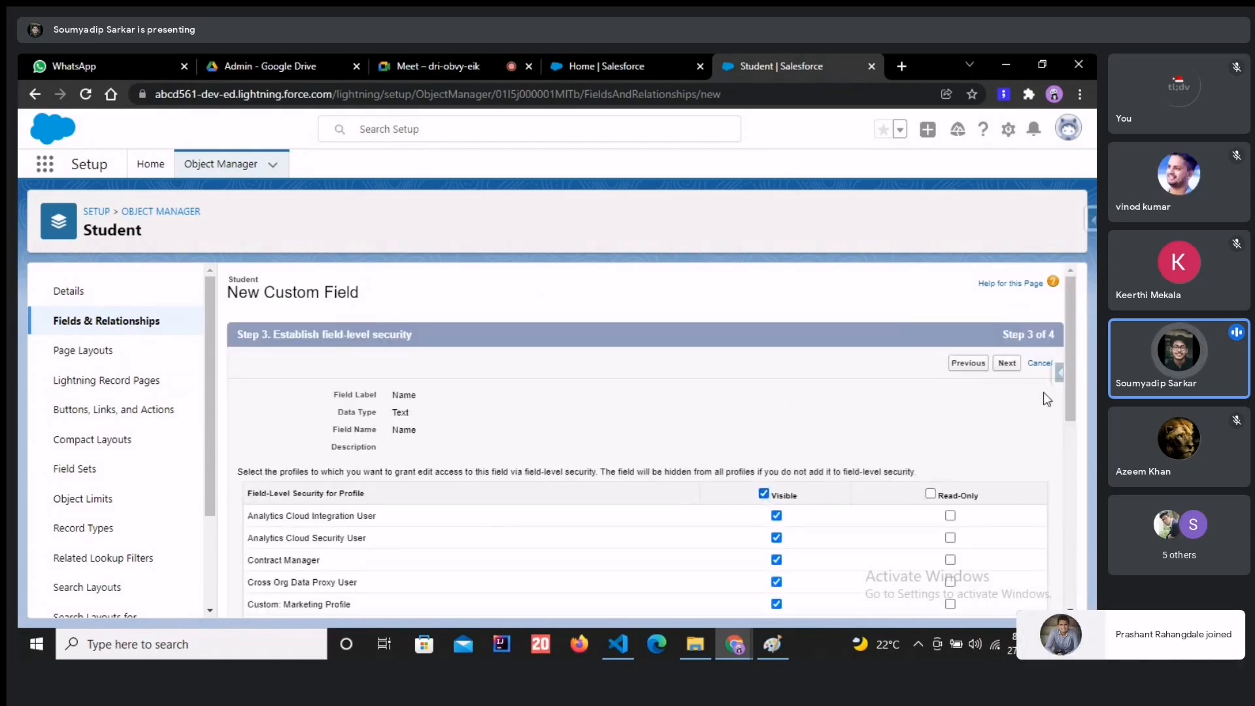
click(1012, 366)
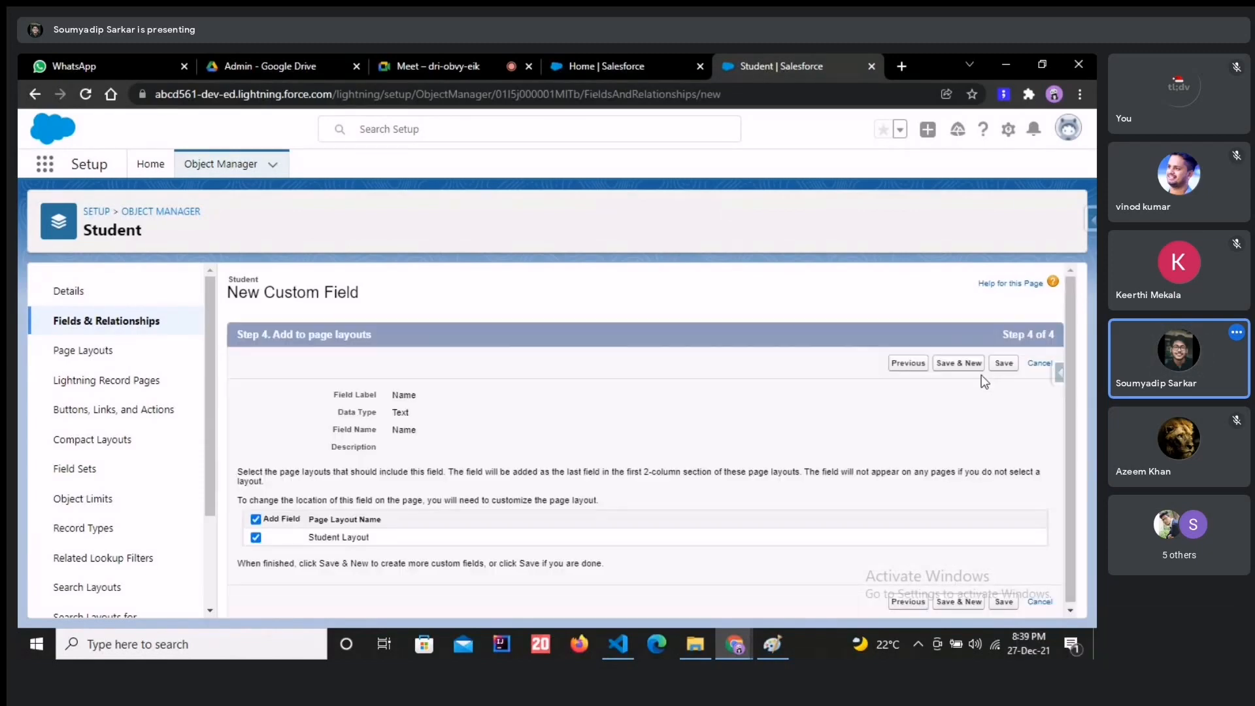
click(1003, 364)
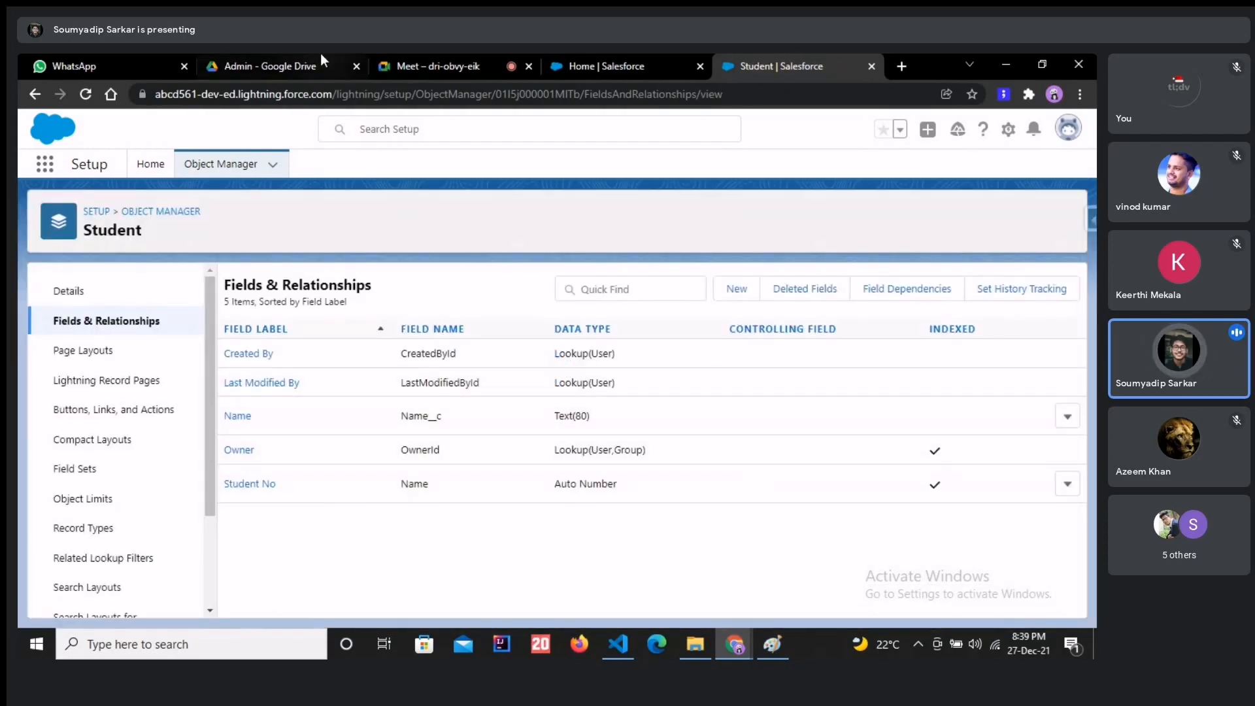
- Switch to Google Meet, admit the waiting participant to the call, and return to the Student object's fields in Salesforce
click(421, 58)
click(719, 211)
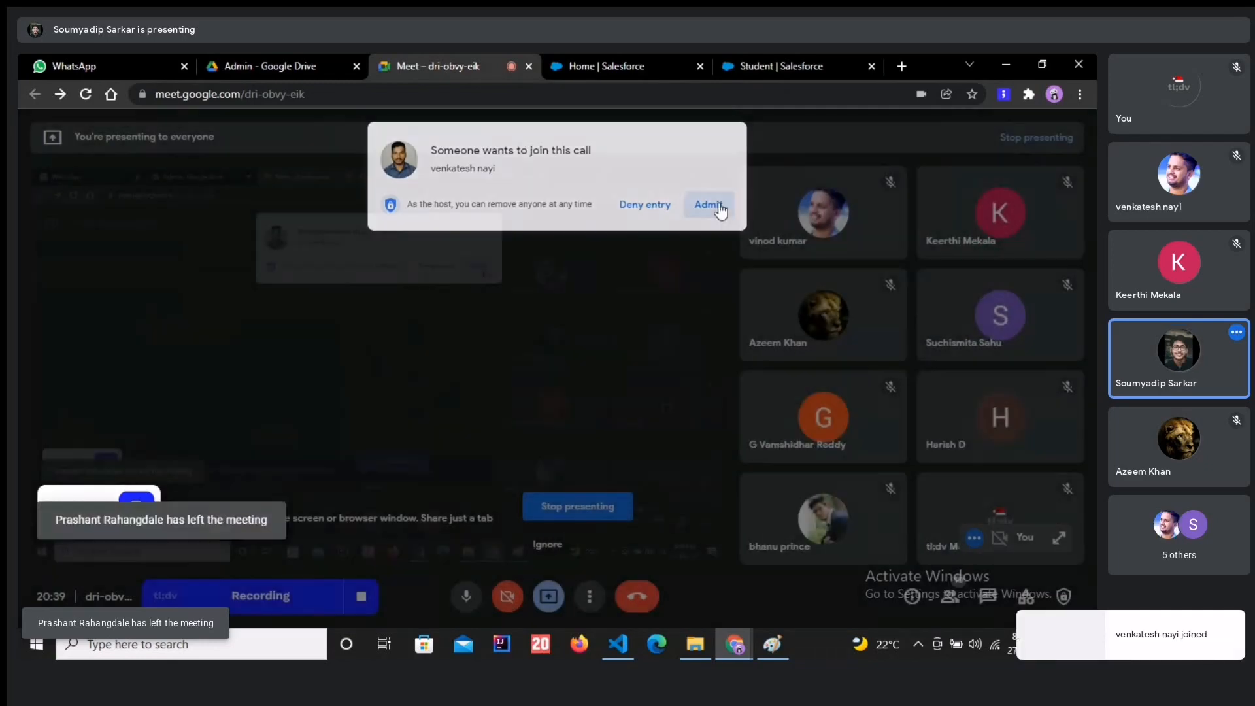
click(761, 62)
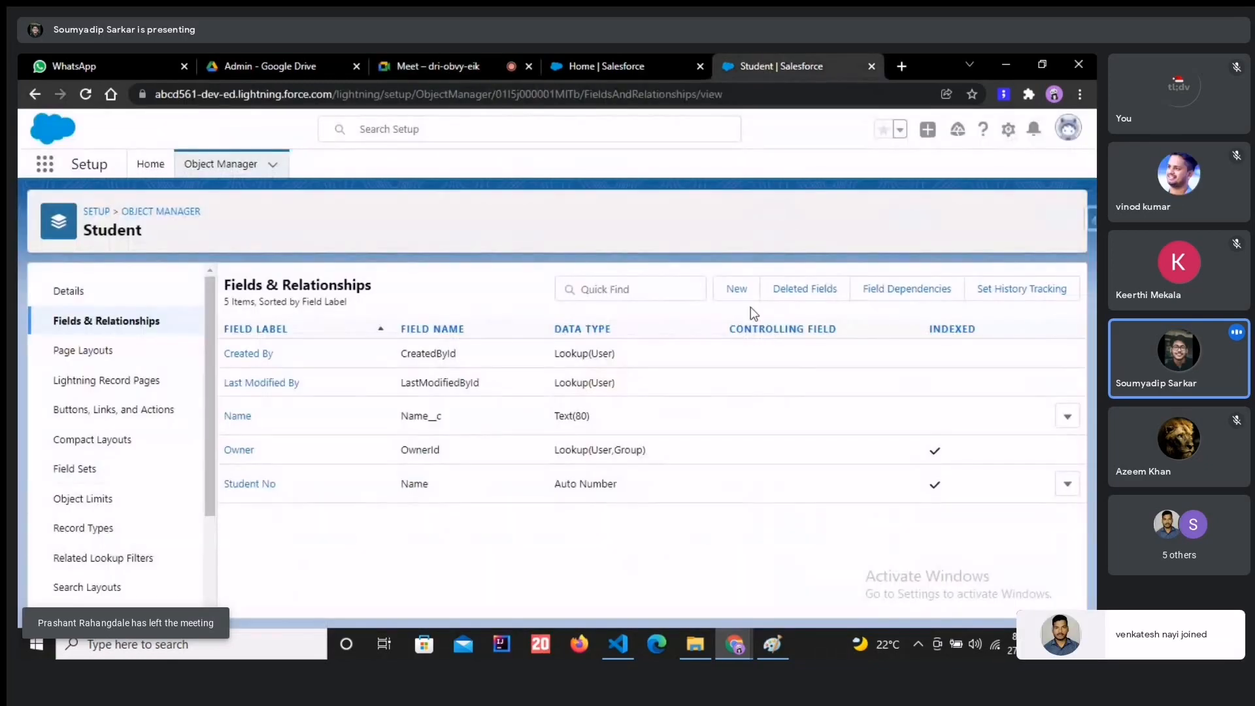
- Start another custom field on the Student object with the Email data type and continue to its details
click(736, 291)
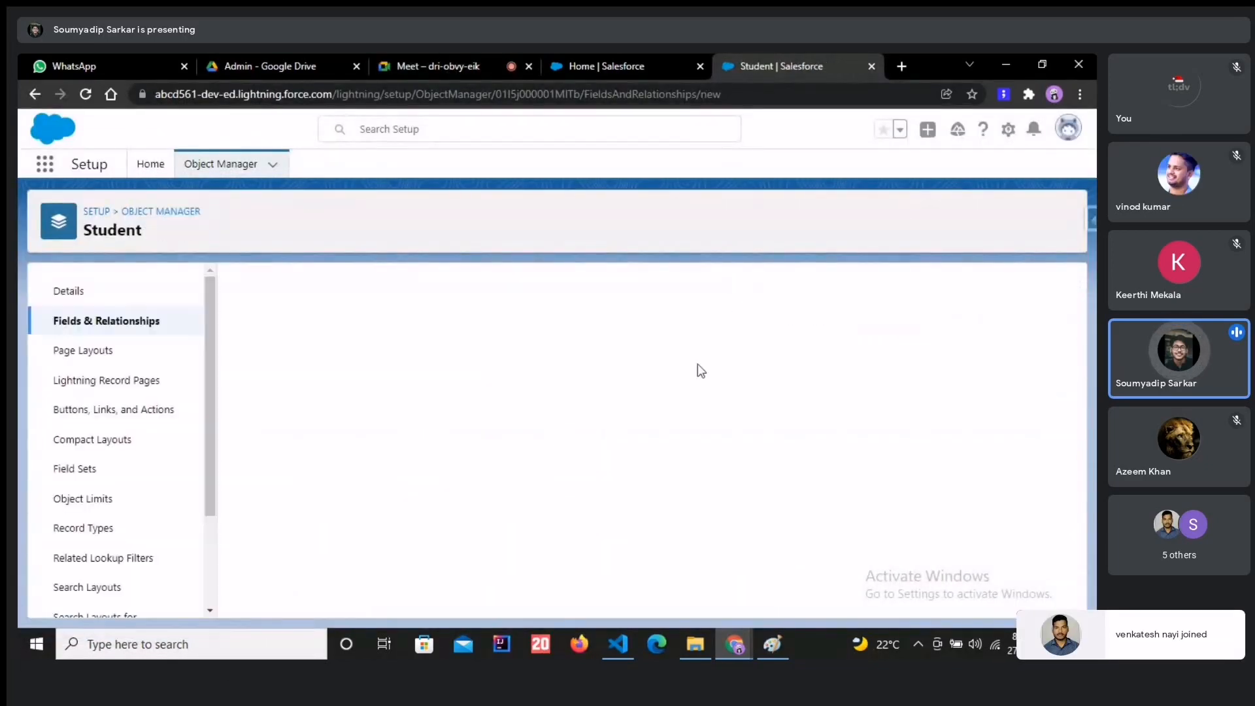
scroll(615, 391, down, 3)
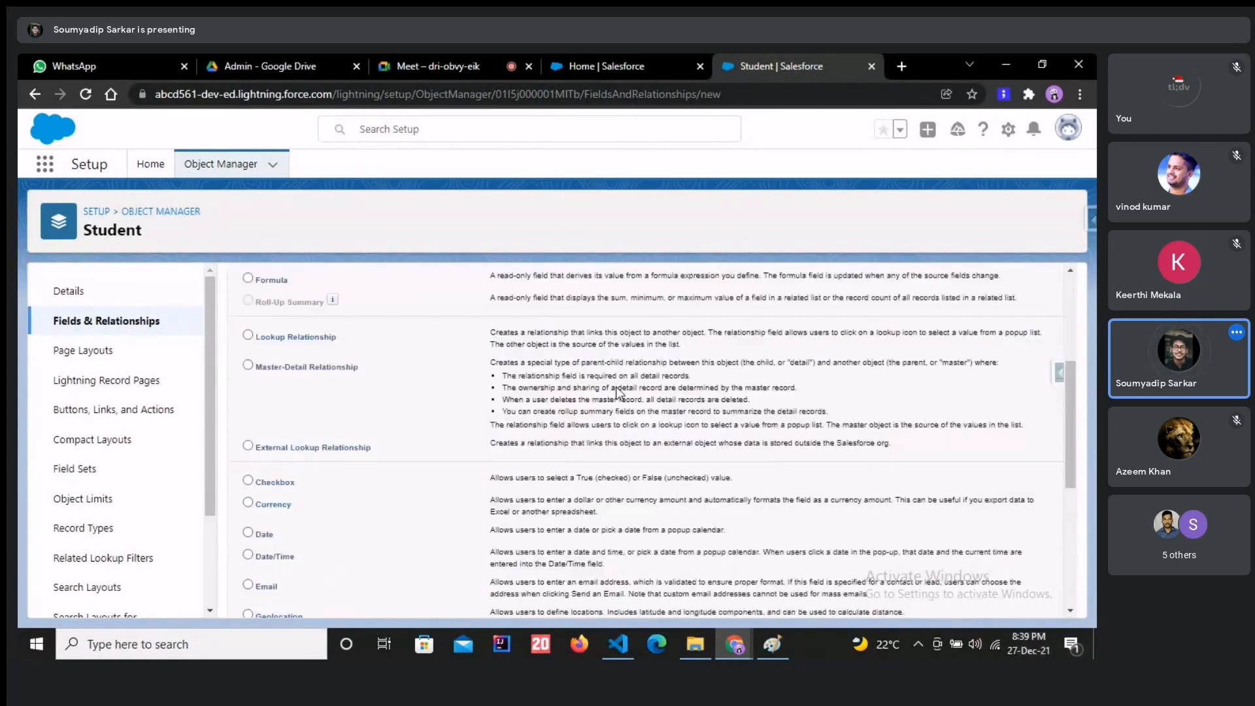
scroll(405, 402, down, 3)
scroll(301, 430, down, 2)
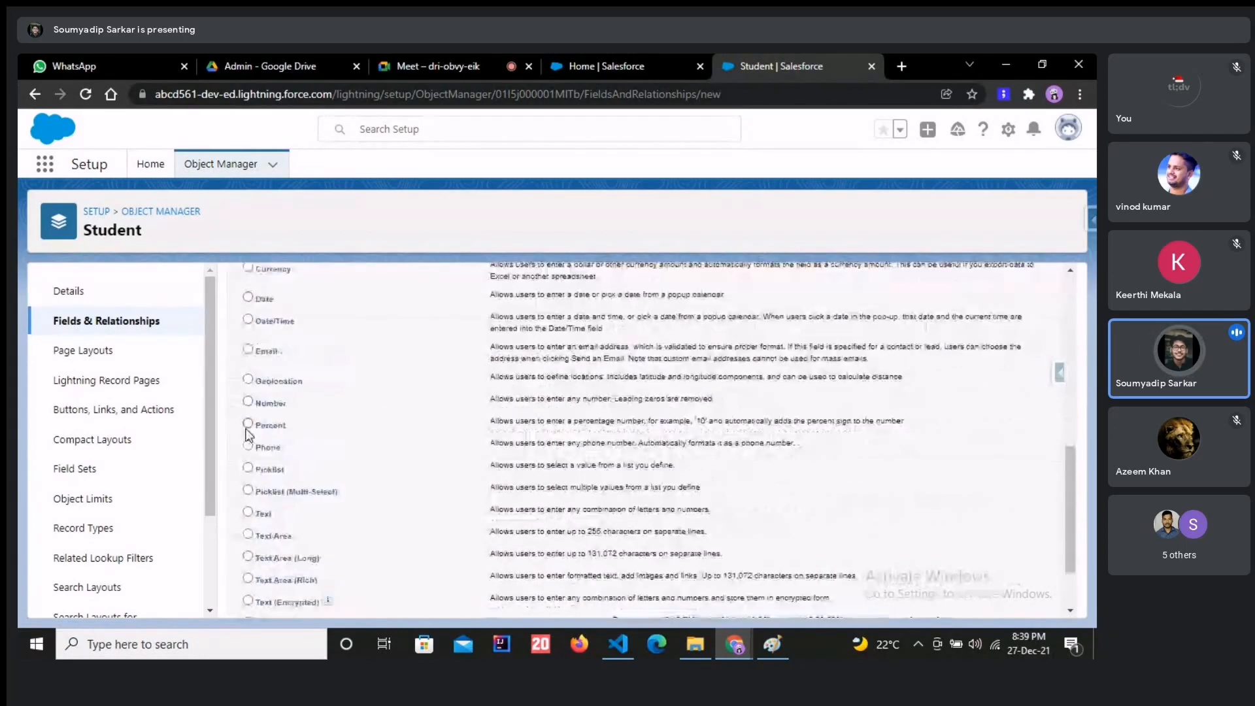
double_click(265, 350)
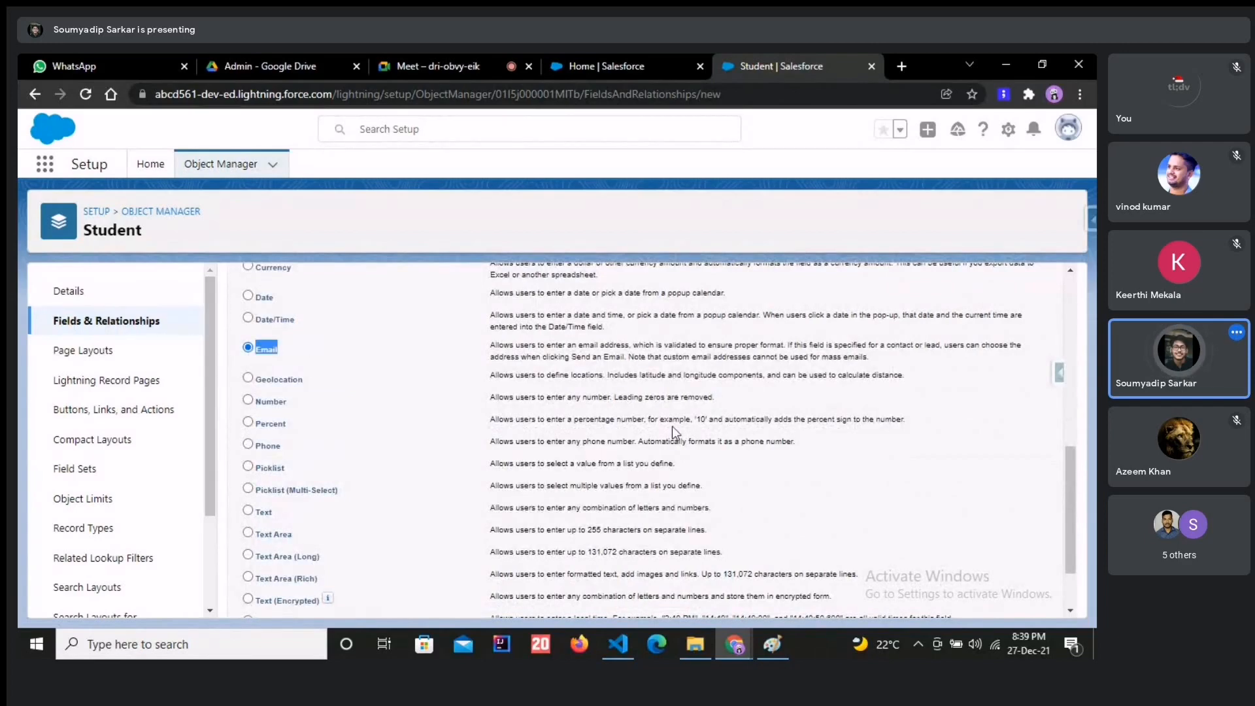
scroll(672, 426, down, 2)
scroll(673, 437, down, 2)
click(1014, 597)
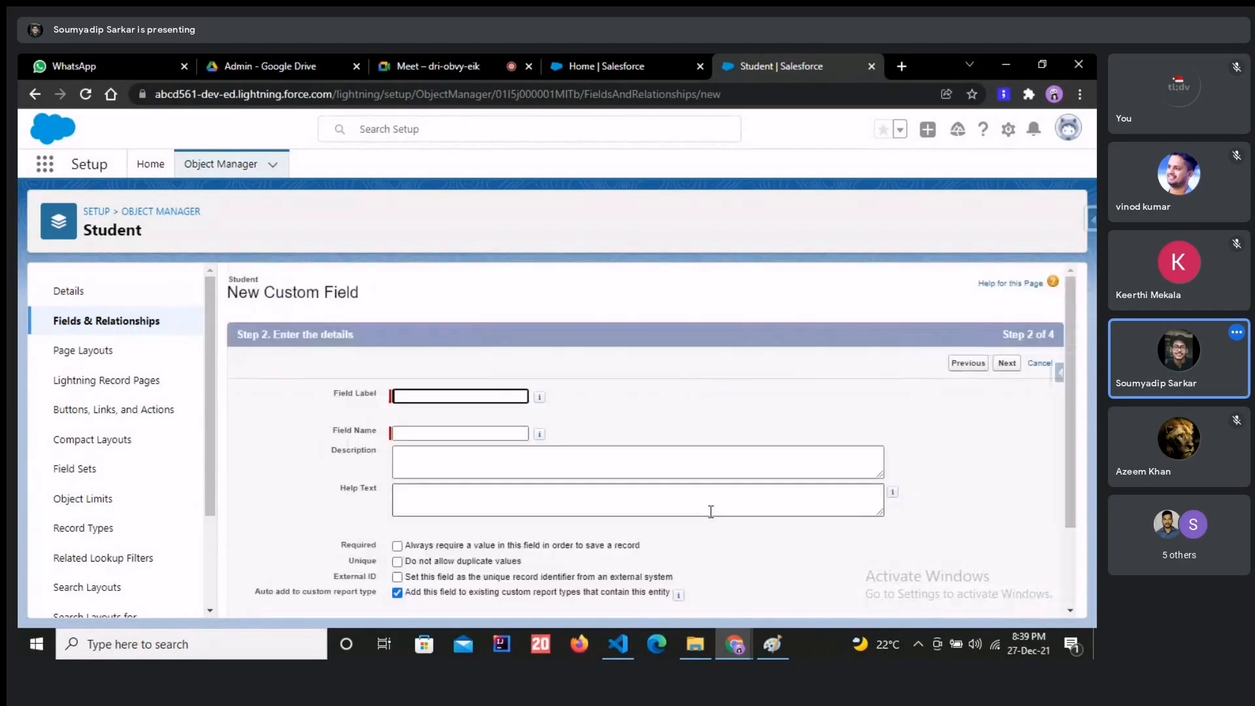
- Label the new custom field Email and let its field name fill in from the label
text(Emao)
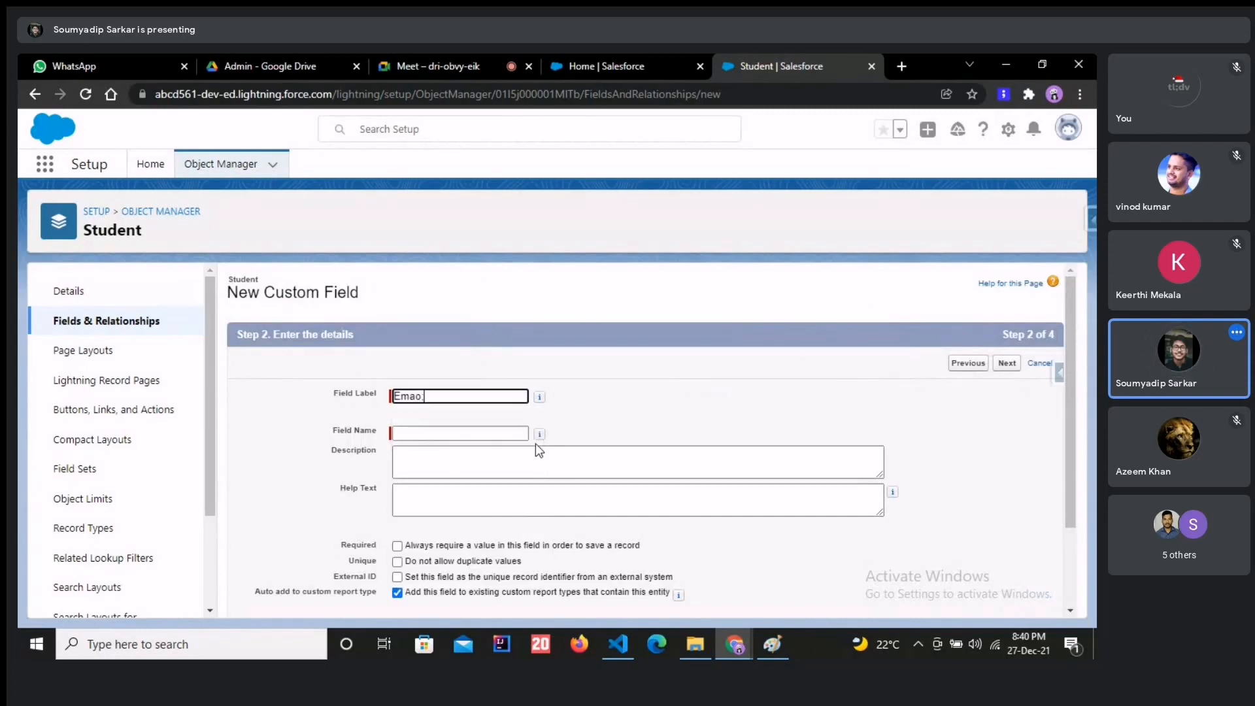
key(BackSpace)
text(il)
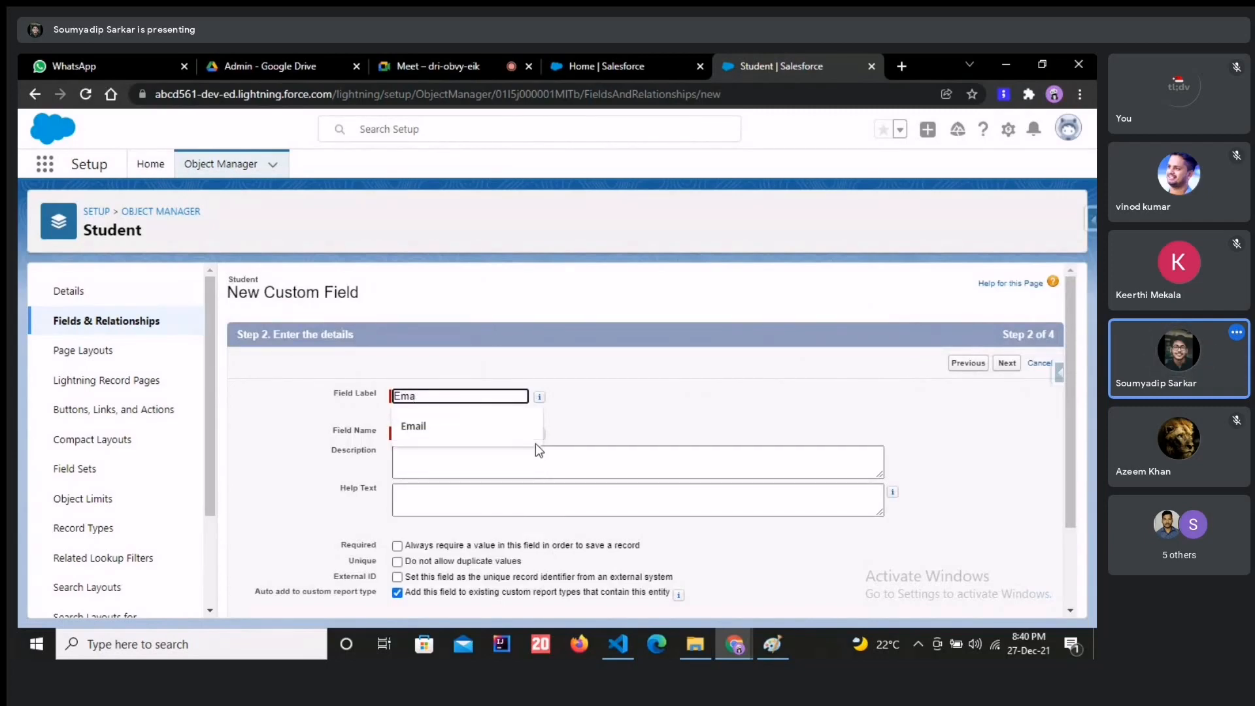
key(Tab)
key(Tab)
key(Tab)
key(Tab)
key(Tab)
key(Tab)
key(Tab)
key(Tab)
key(Tab)
key(Tab)
key(Tab)
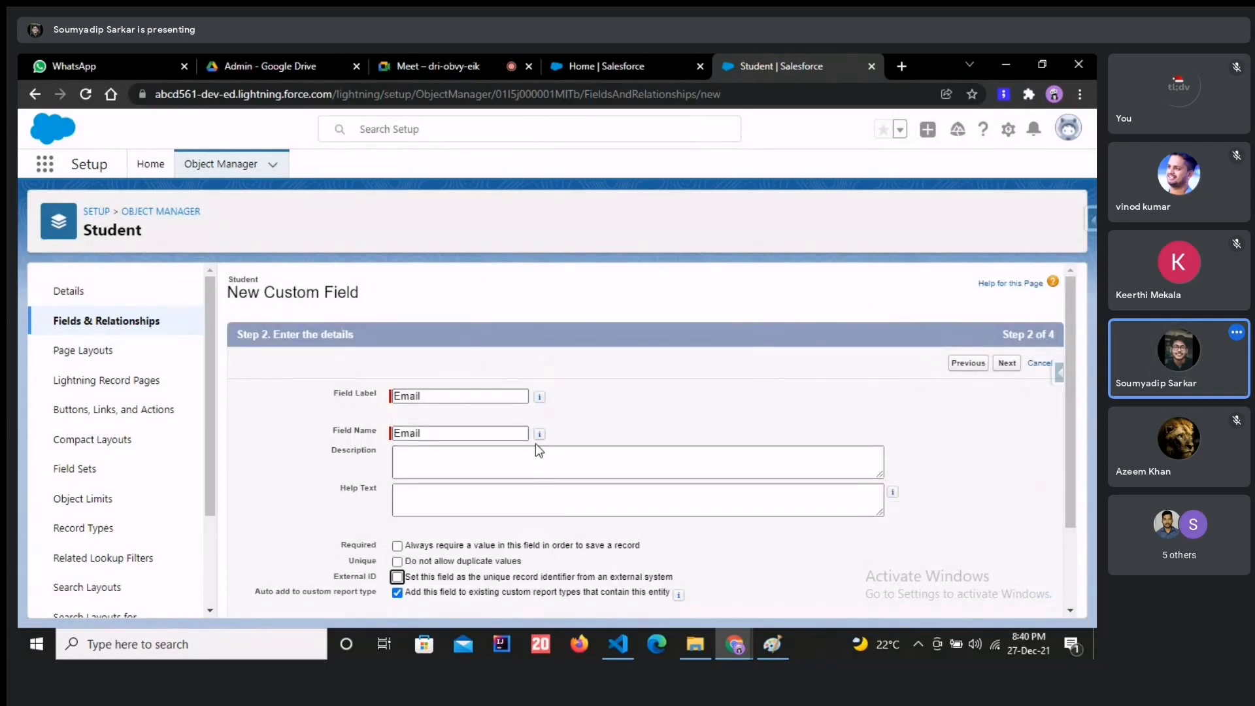
key(Tab)
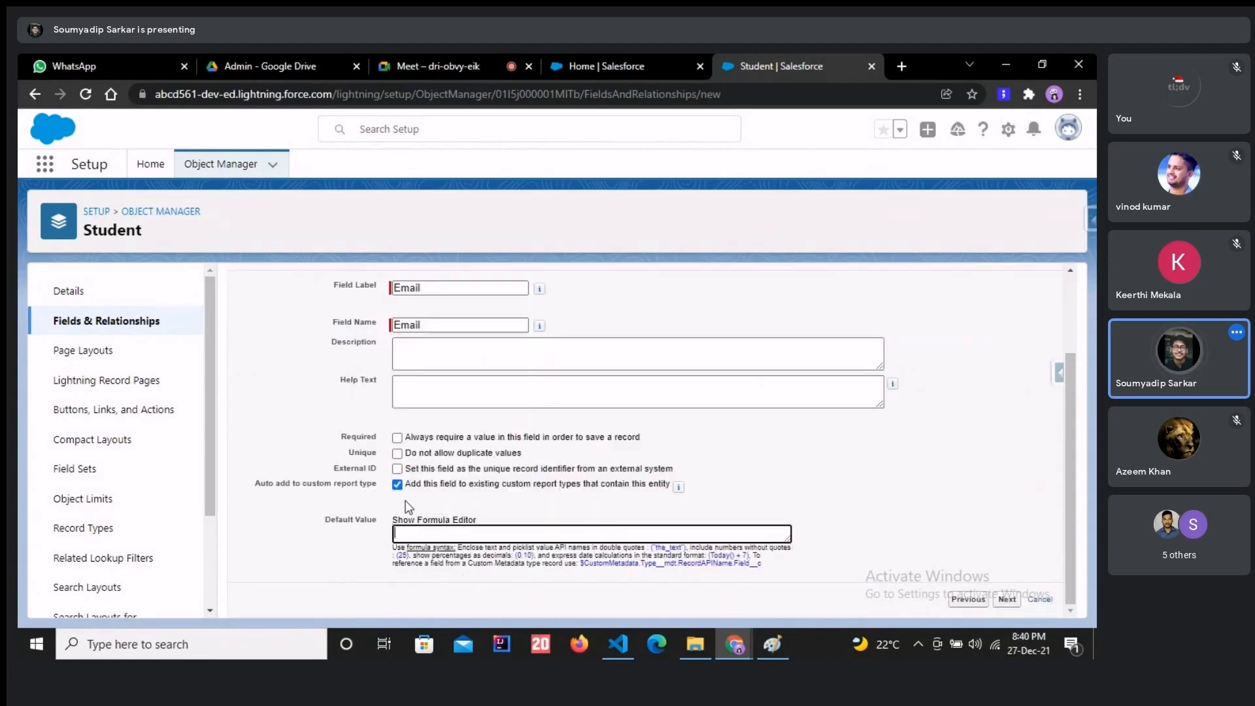
- Make the Email field unique and required, and save it with the default field-level security and Student Layout
click(397, 453)
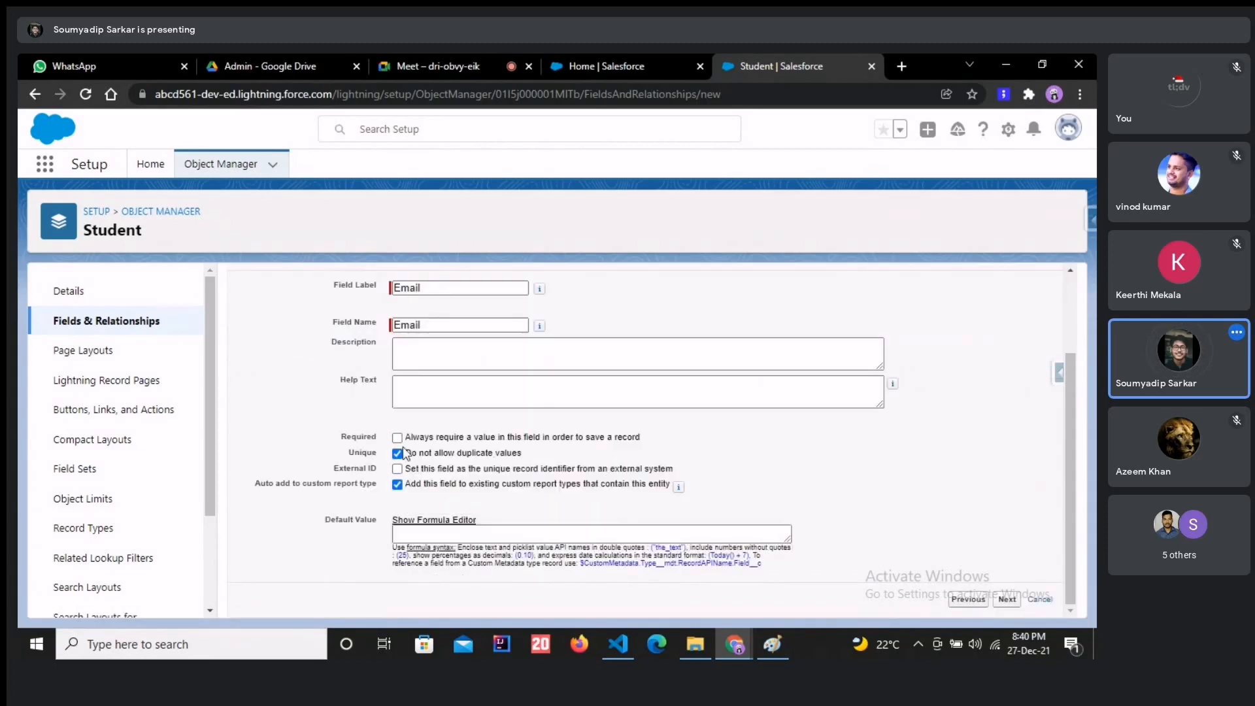
click(397, 438)
click(1005, 599)
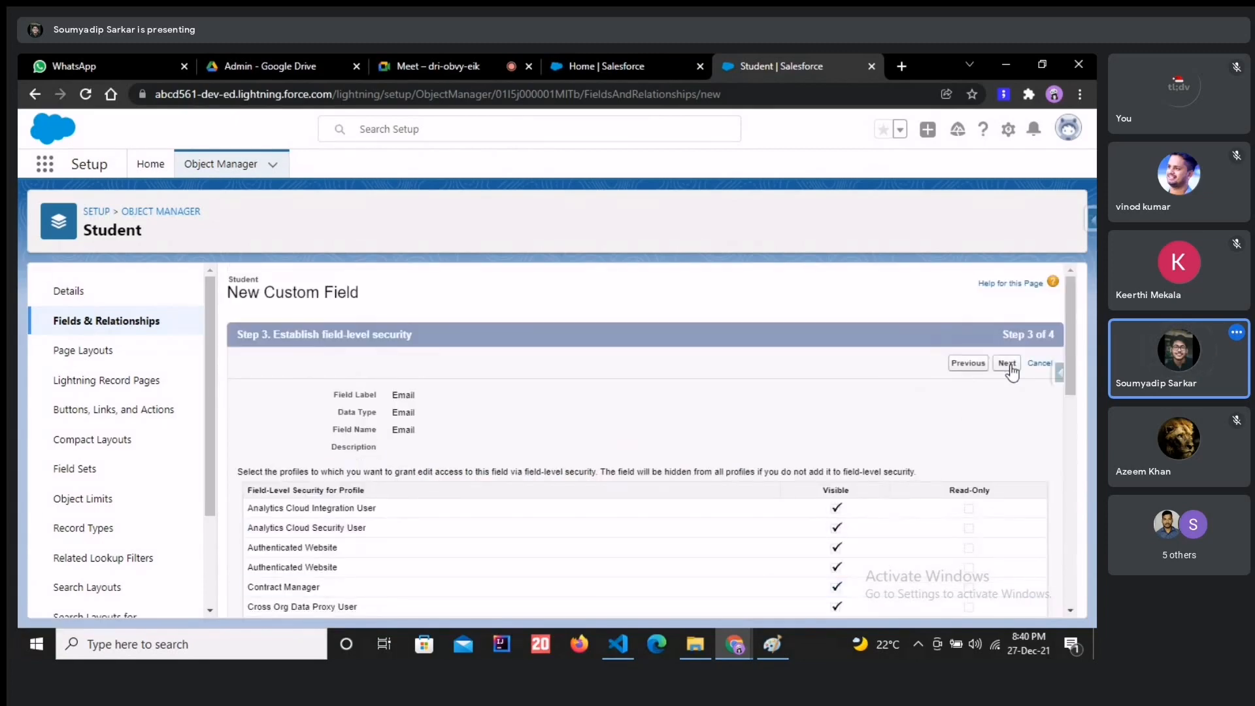
click(1006, 364)
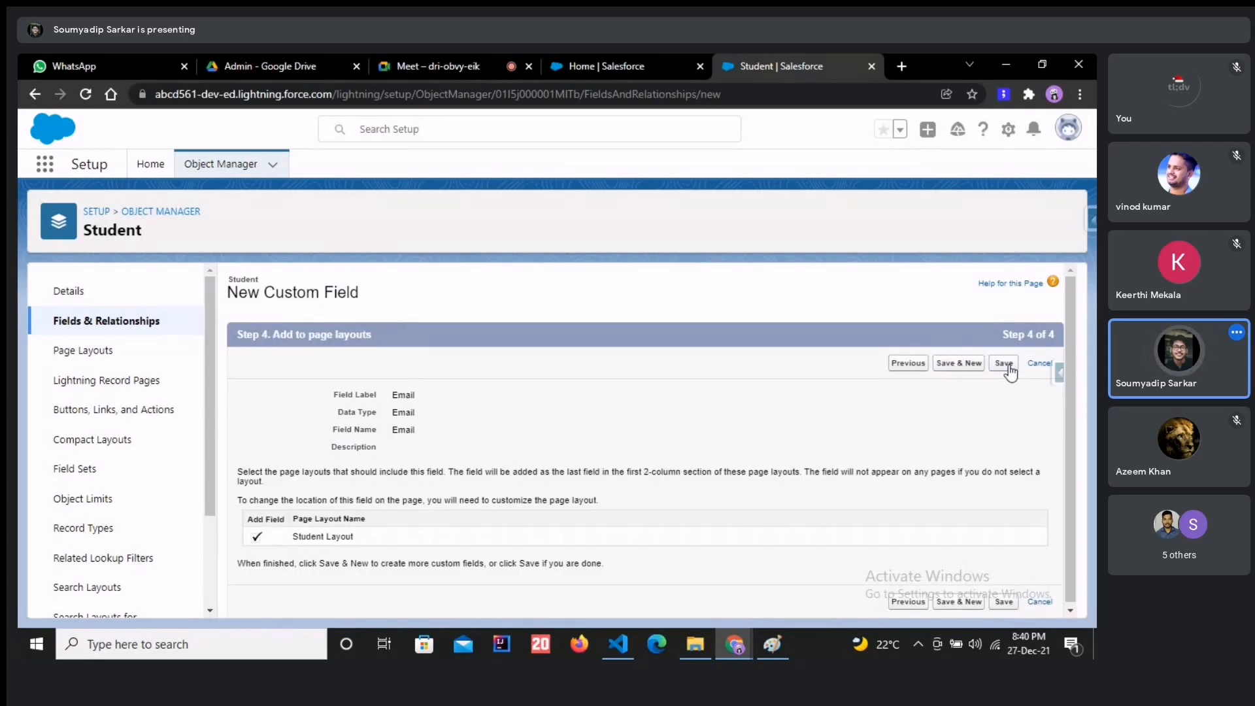
click(1010, 365)
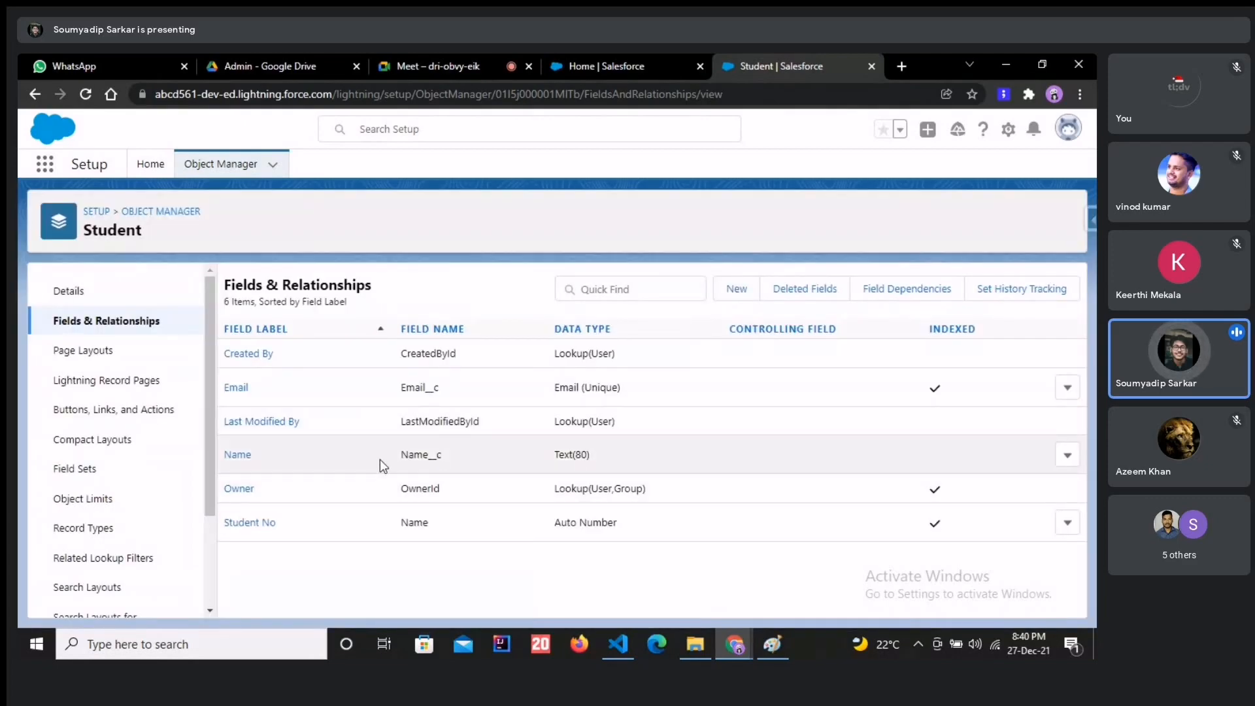
- Highlight the __c suffix of the Name field's API name in the Student field list
drag(382, 458, 476, 457)
click(452, 459)
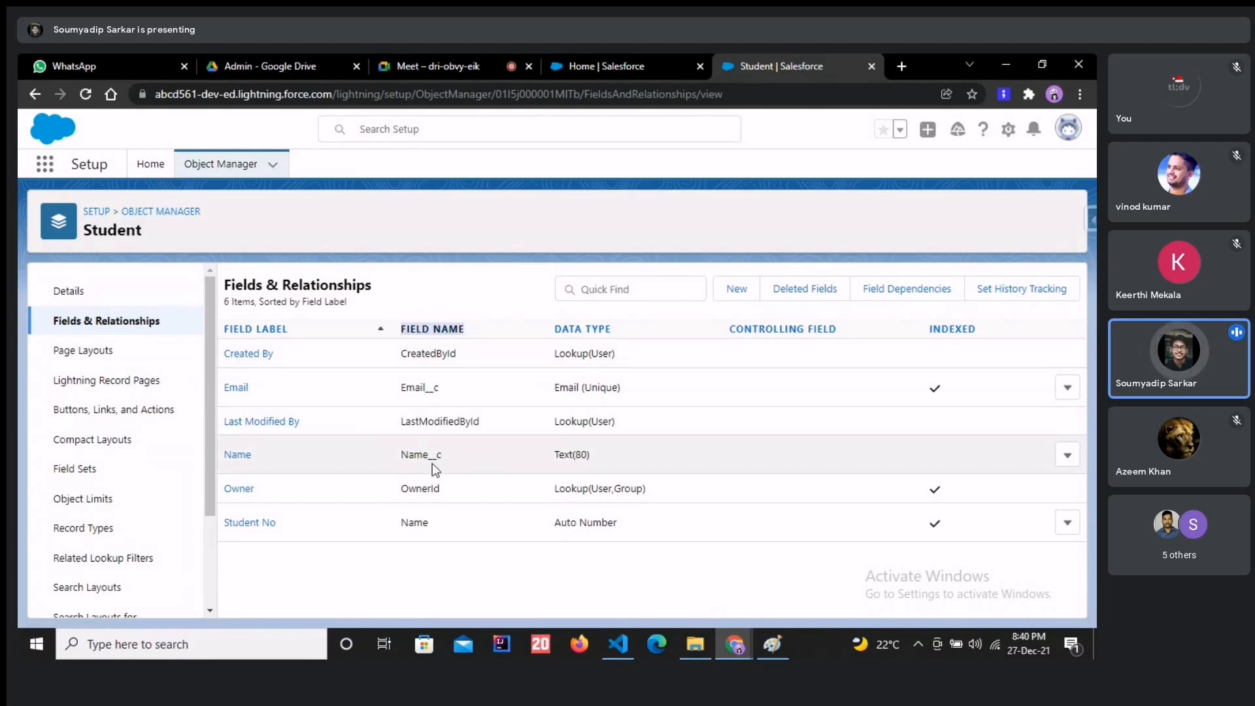
drag(428, 459, 461, 462)
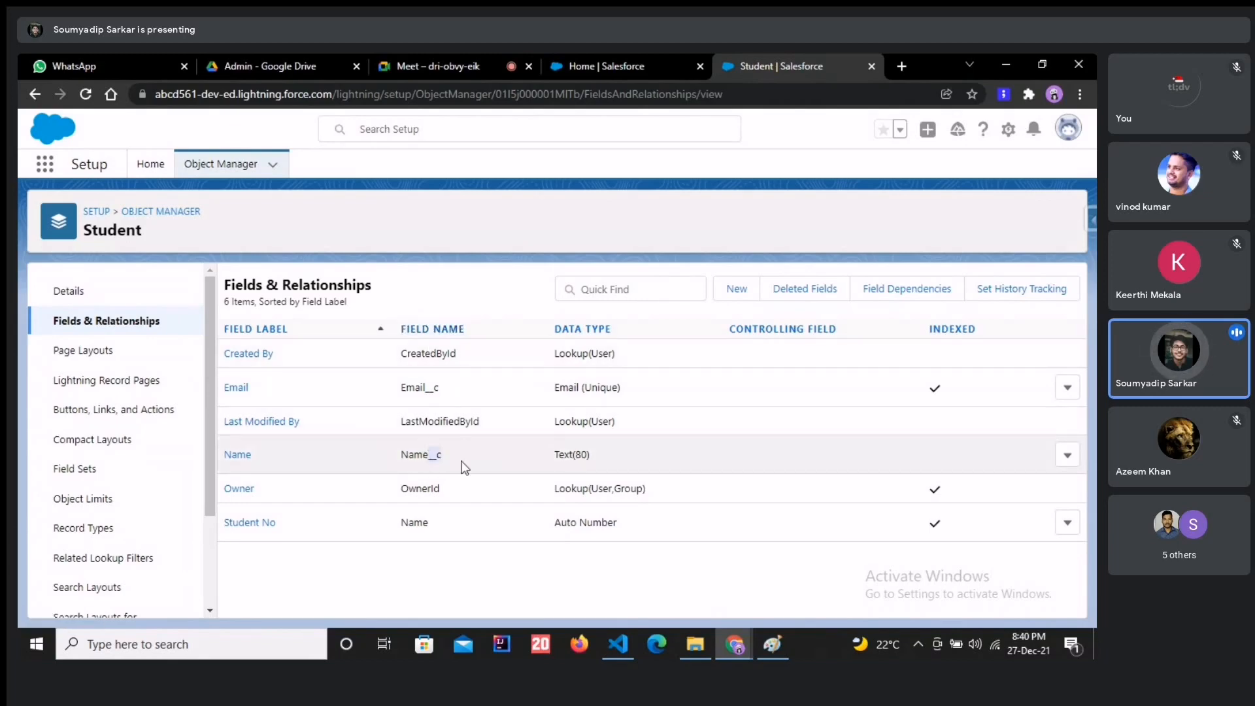
click(455, 210)
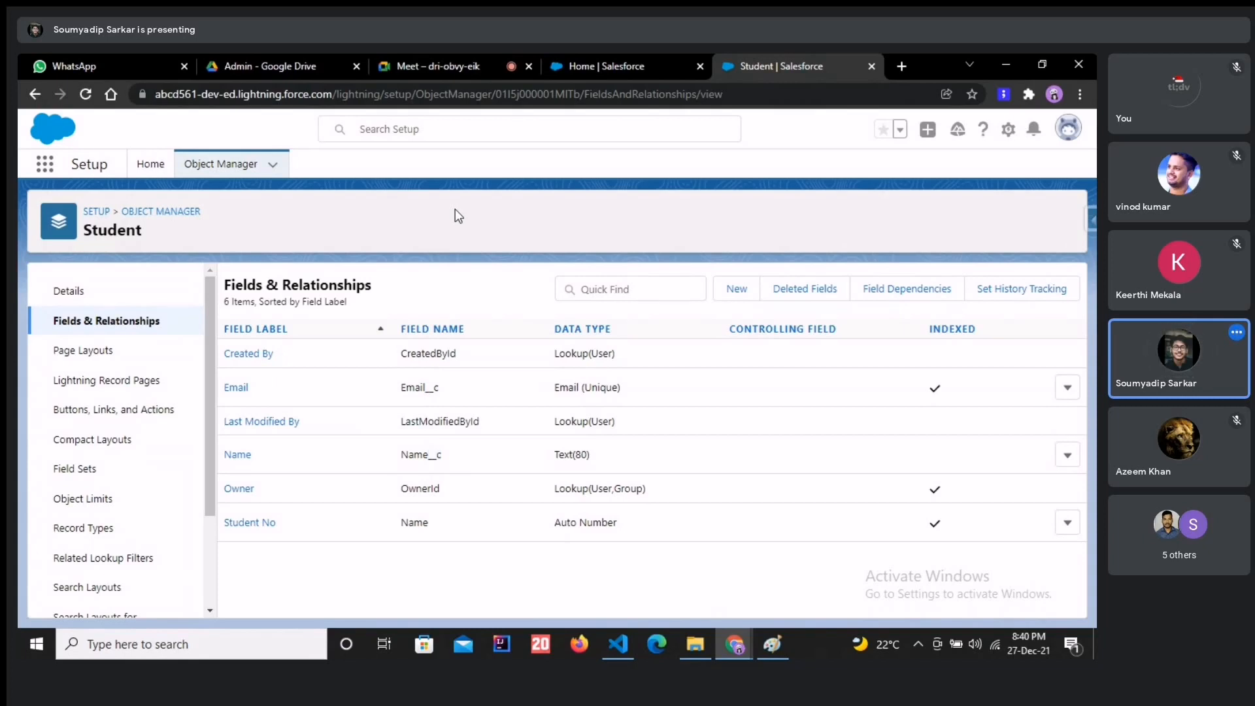
- Search the App Launcher for "acc", and replace that search with "trainin"
click(45, 164)
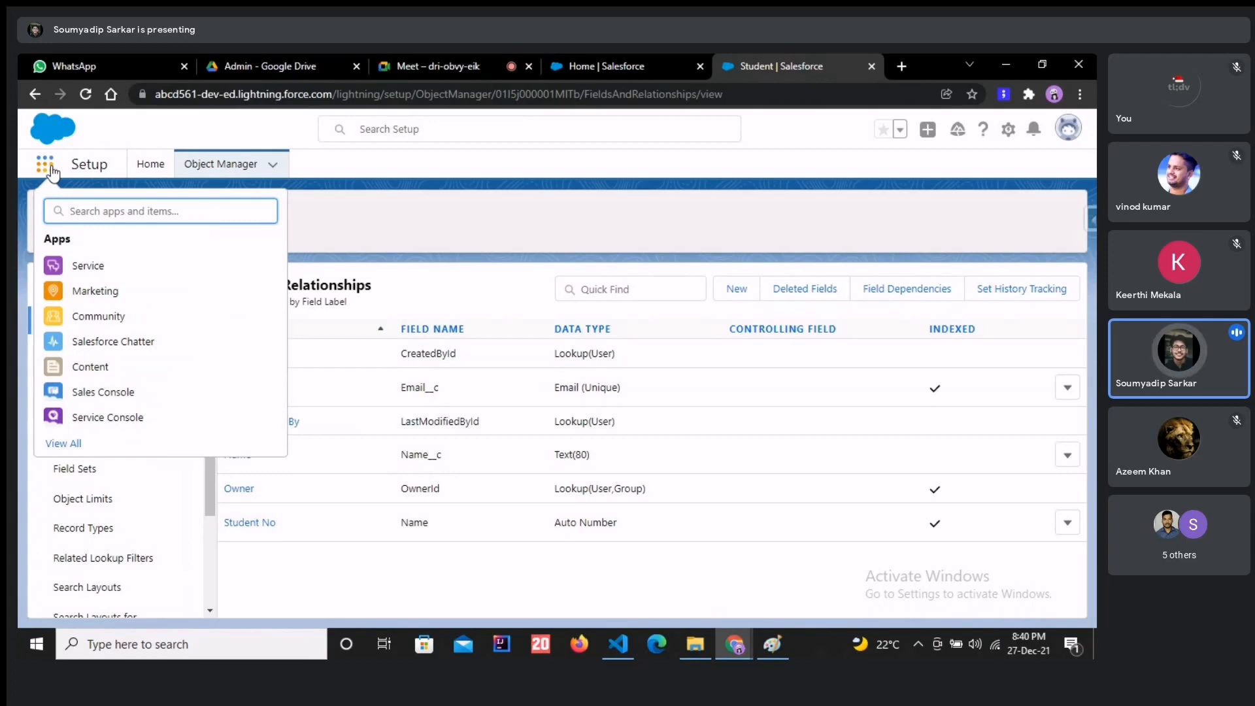
text(acc)
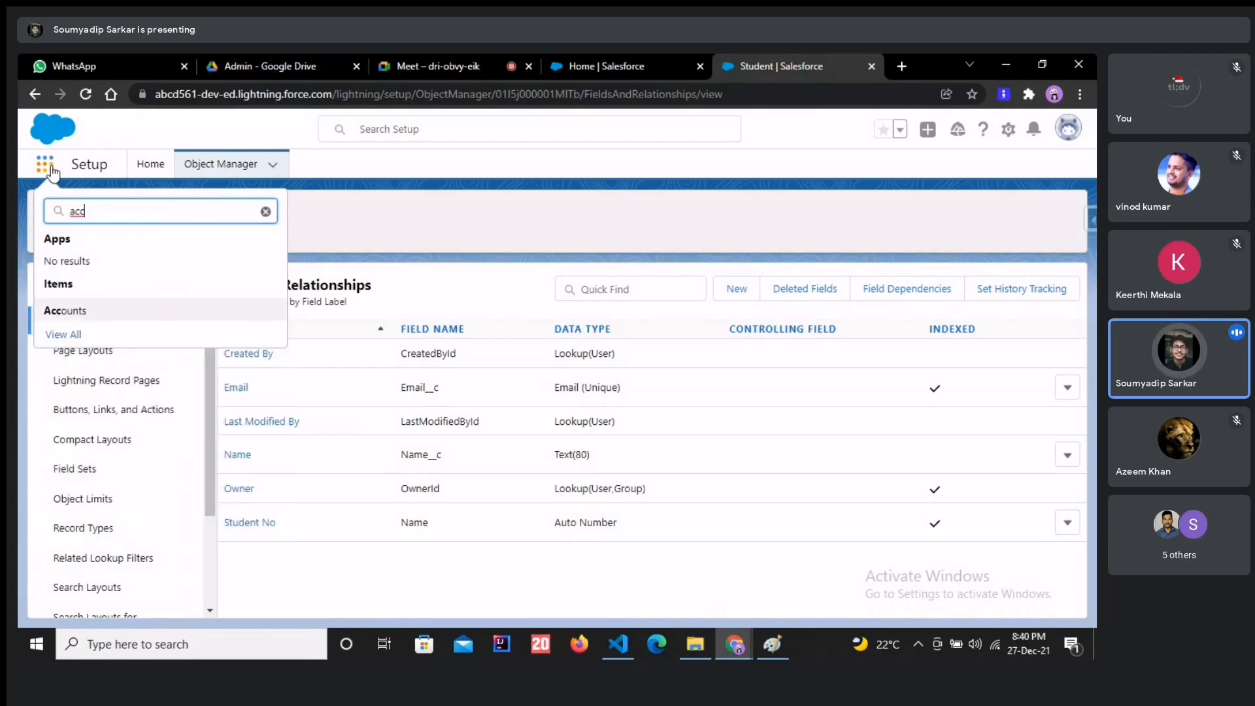
key(BackSpace)
key(BackSpace)
key(BackSpace)
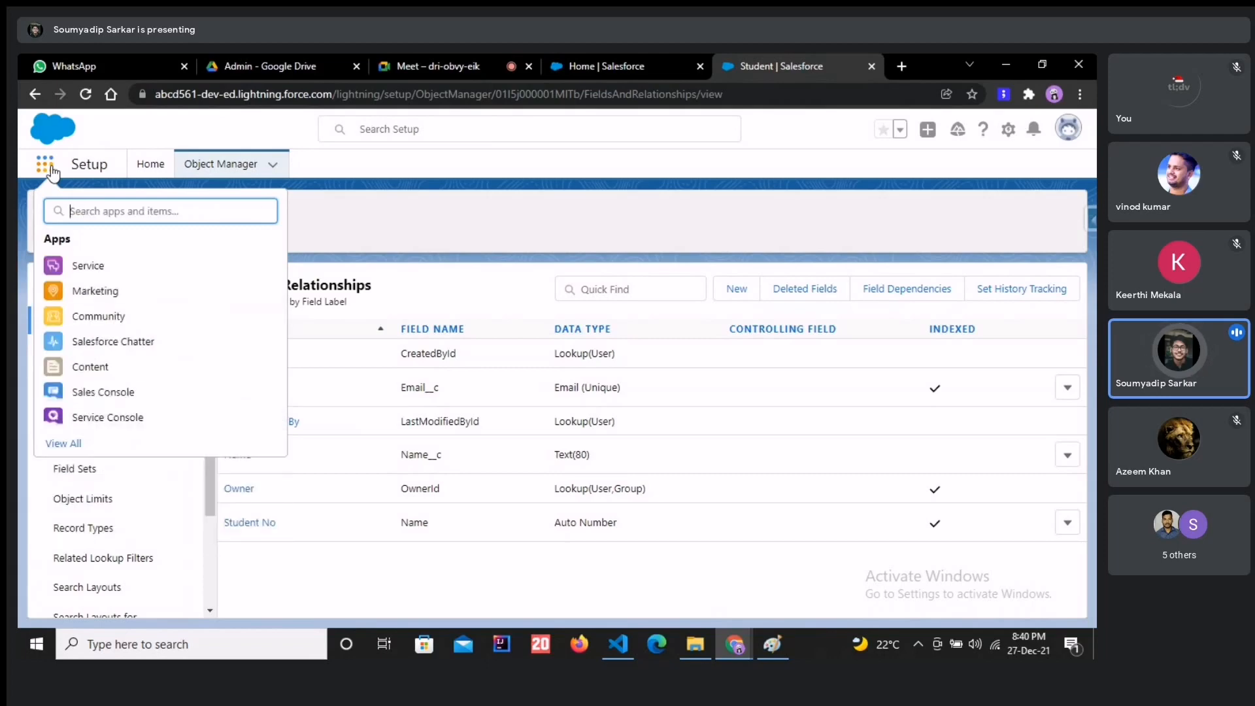
text(trainin)
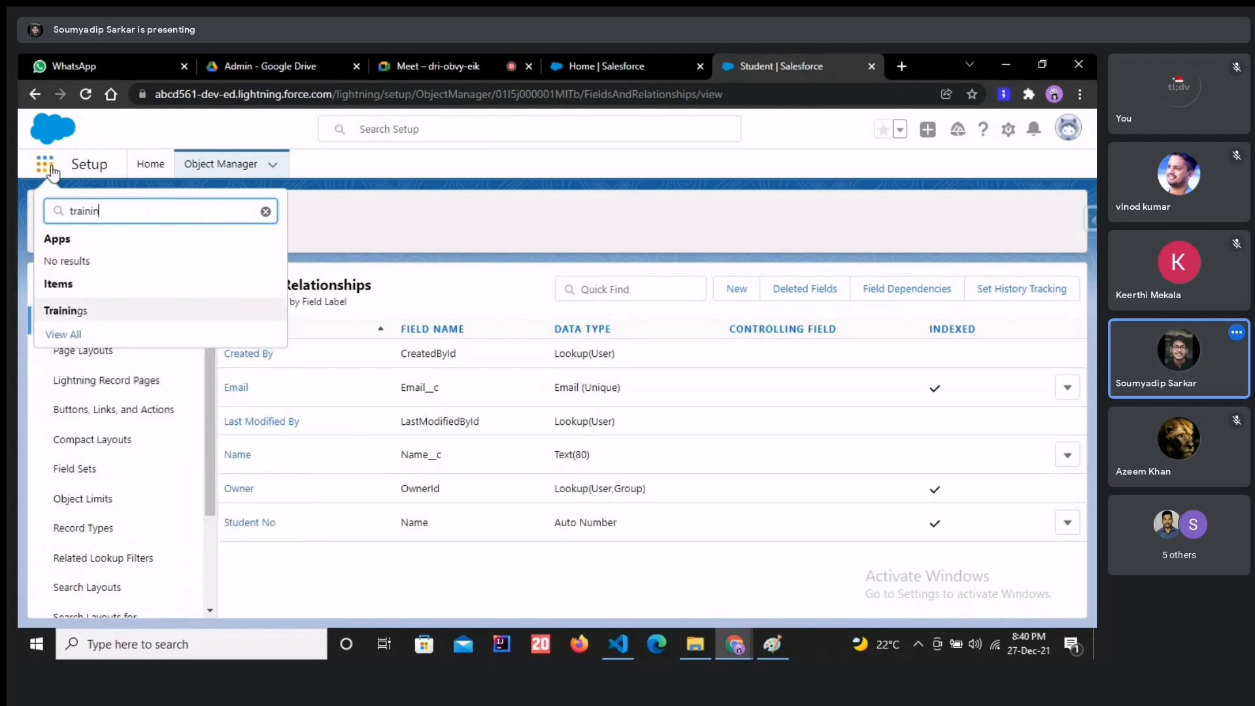
- Replace the App Launcher search with "stude", and clear the search to leave the launcher
key(BackSpace)
key(BackSpace)
key(BackSpace)
key(BackSpace)
key(BackSpace)
key(BackSpace)
key(BackSpace)
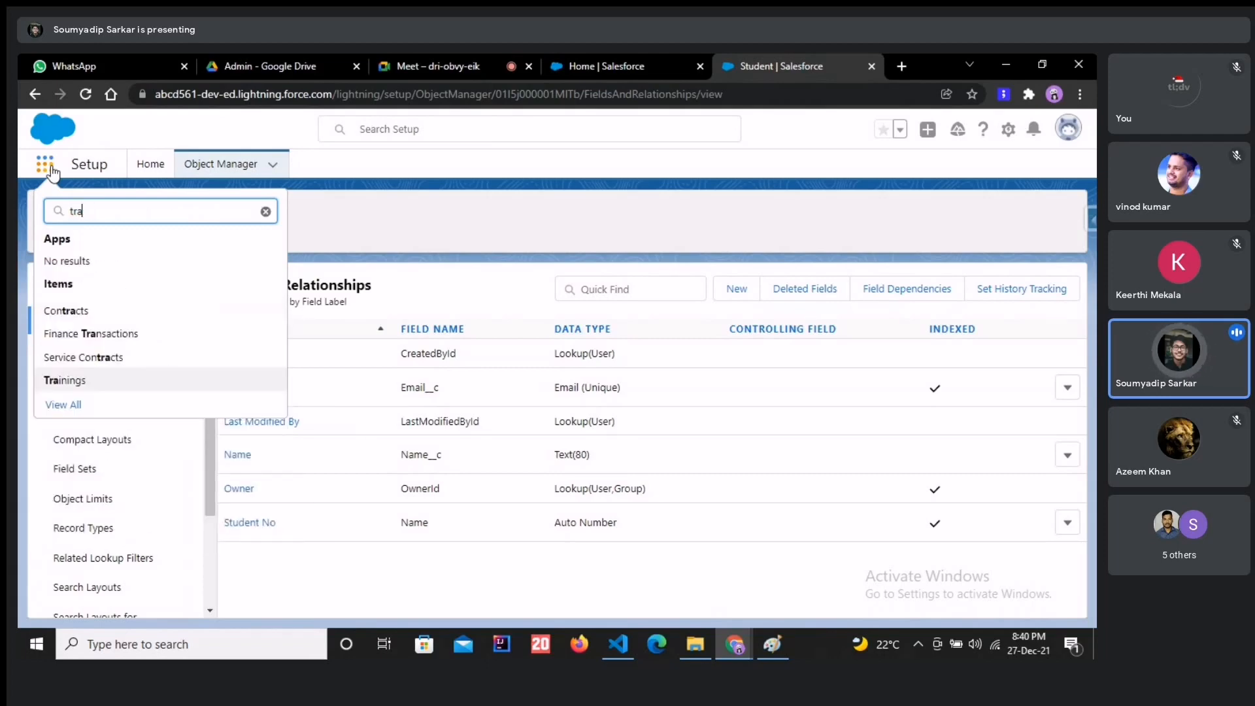
text(stude)
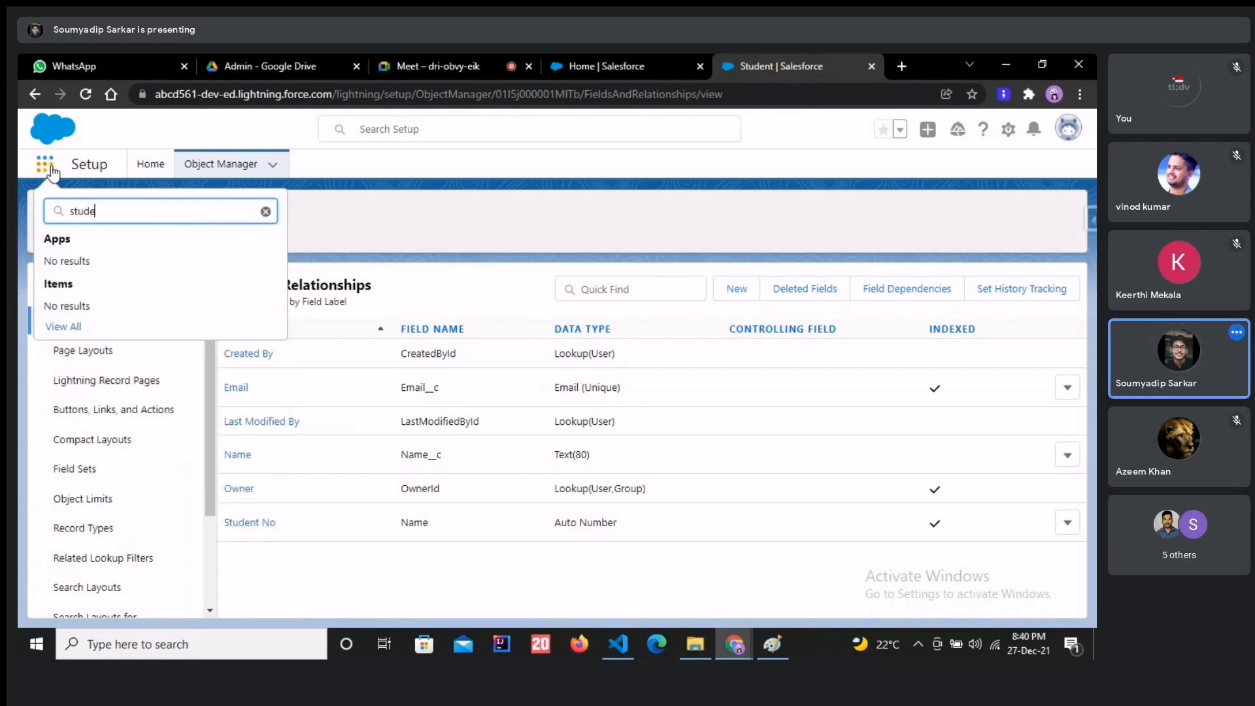
click(266, 212)
click(375, 213)
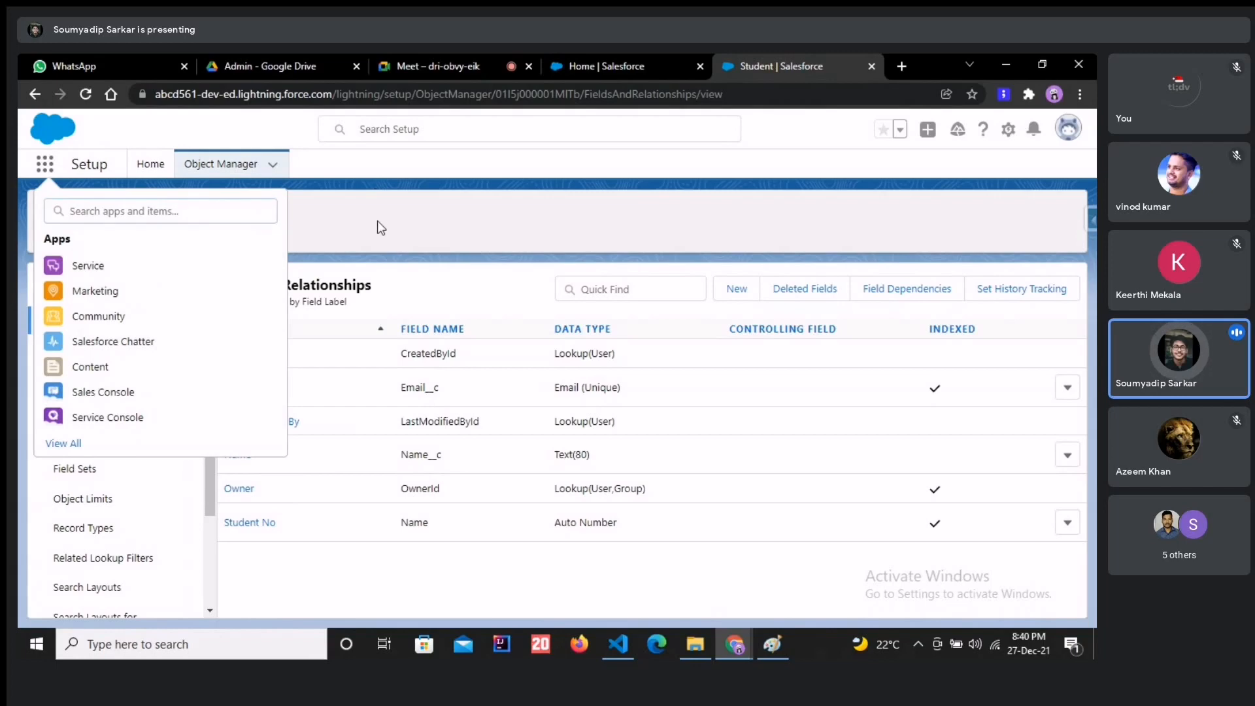
- Find the Tabs page in Setup using "tabs" and start a new custom object tab
click(161, 169)
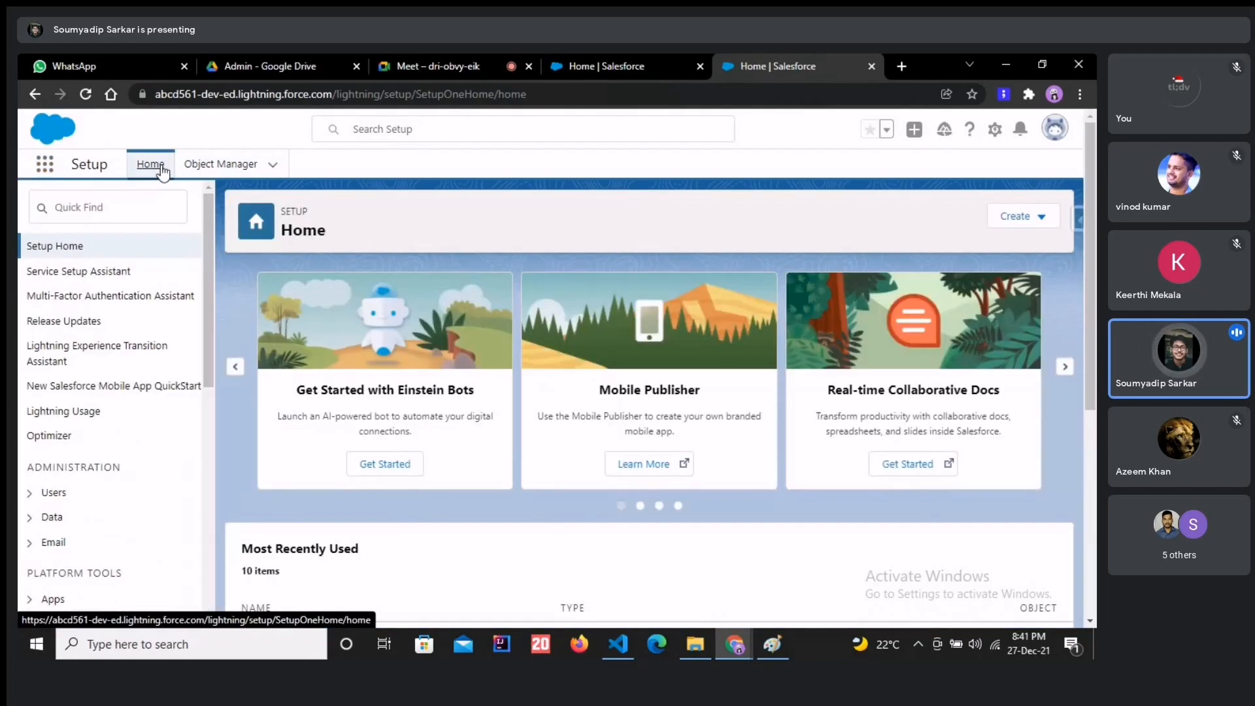
click(127, 206)
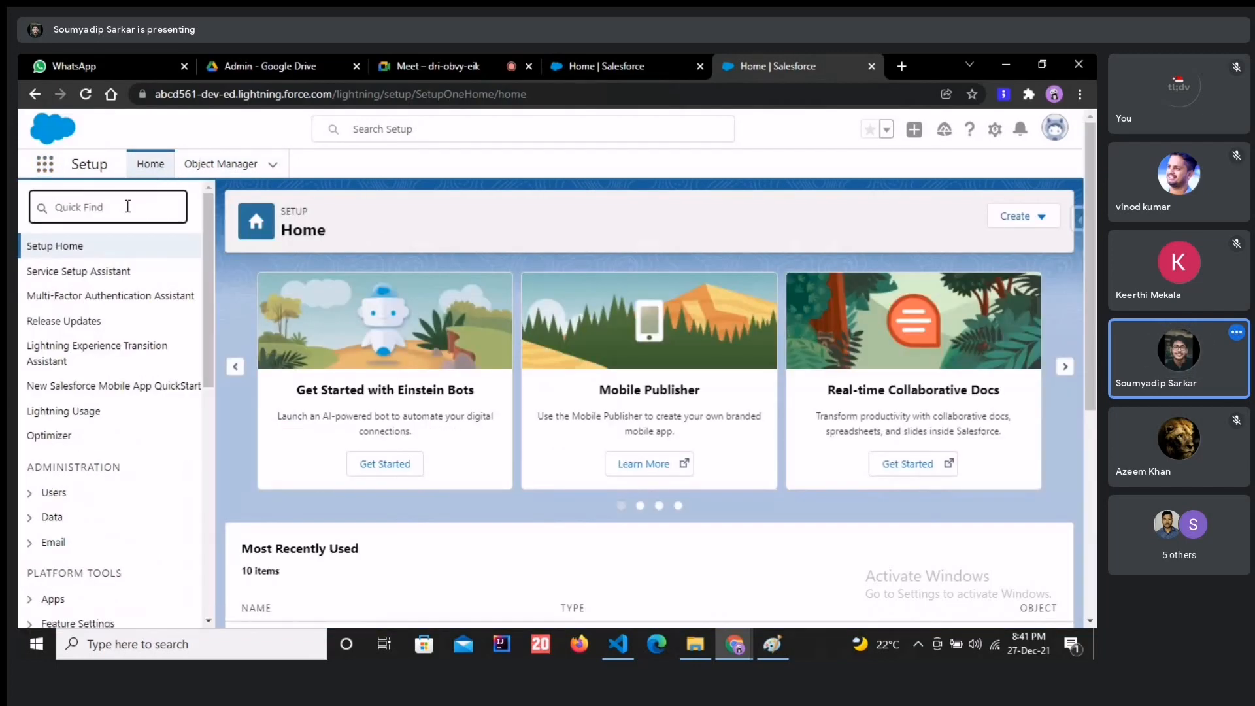
text(tabs)
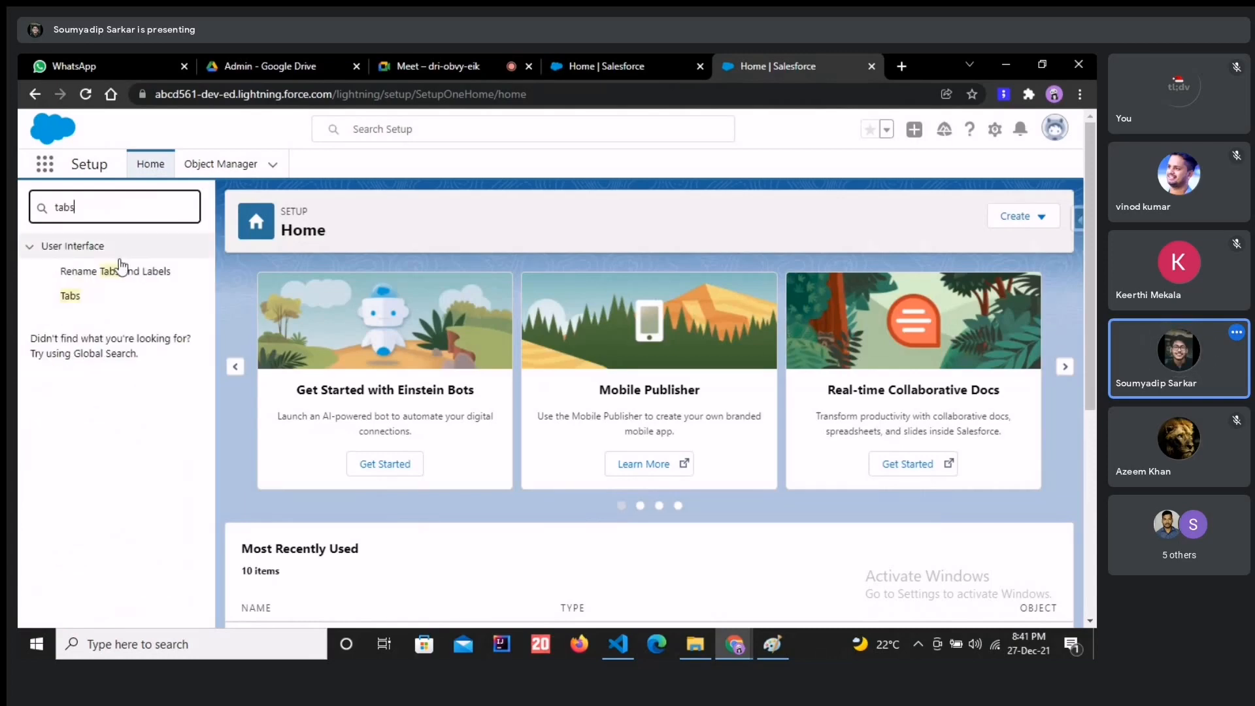
click(71, 298)
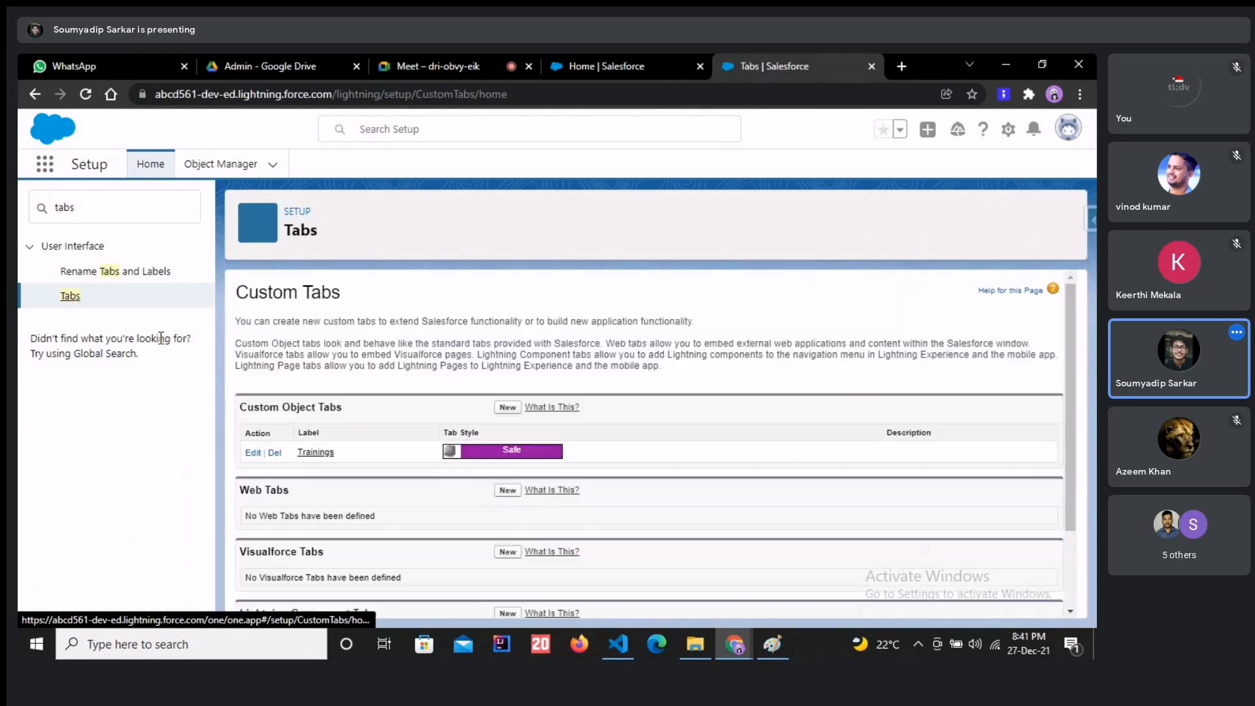
click(509, 408)
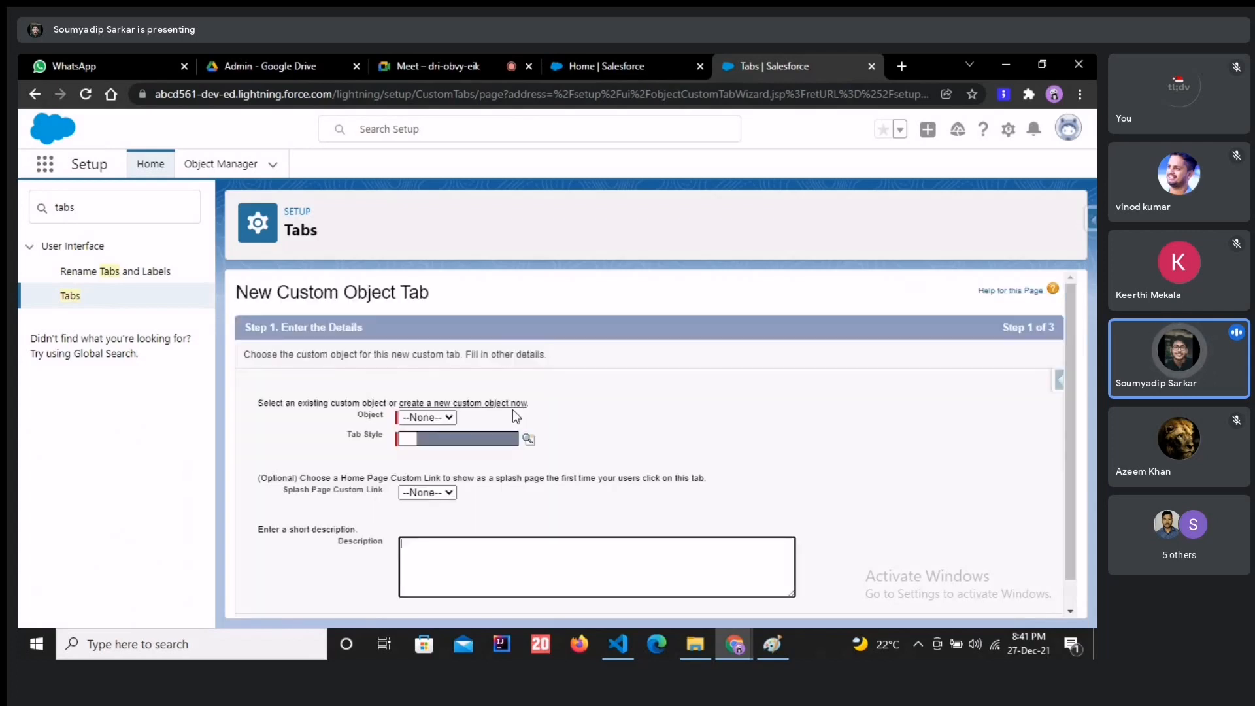
- Choose the Student object with the Hands tab style for the new tab and continue to its profile visibility
click(415, 417)
click(430, 442)
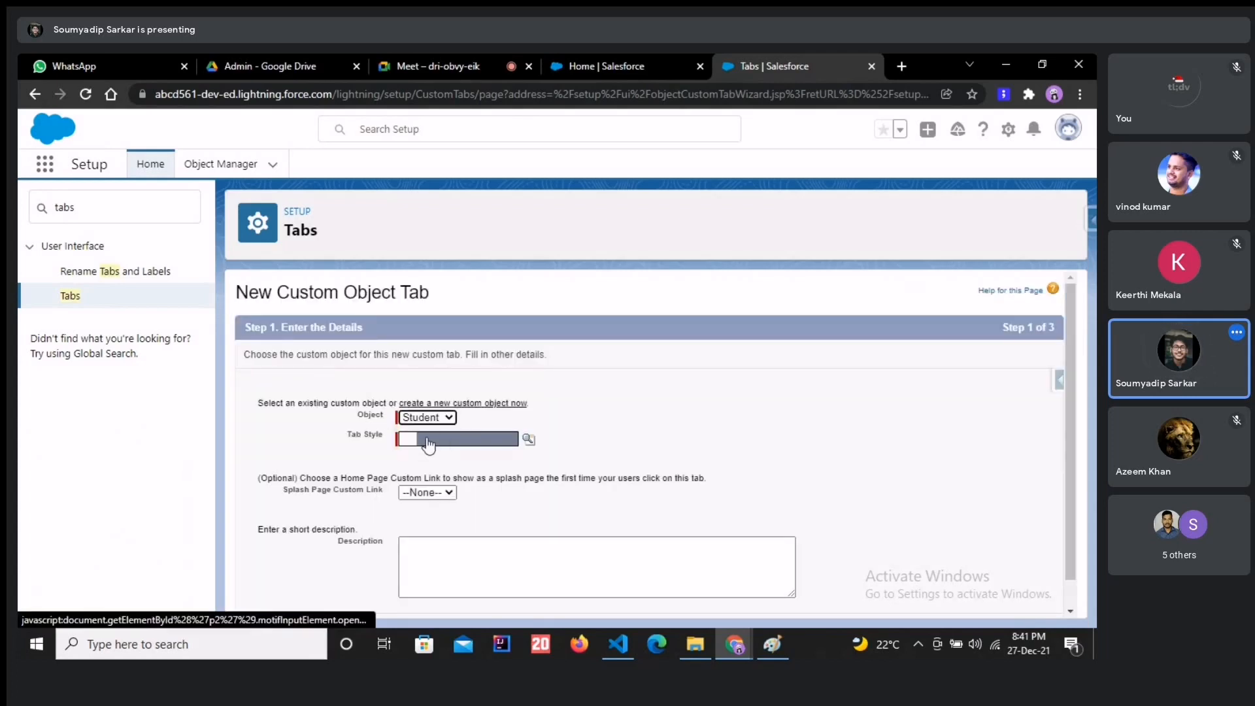
drag(341, 442, 398, 447)
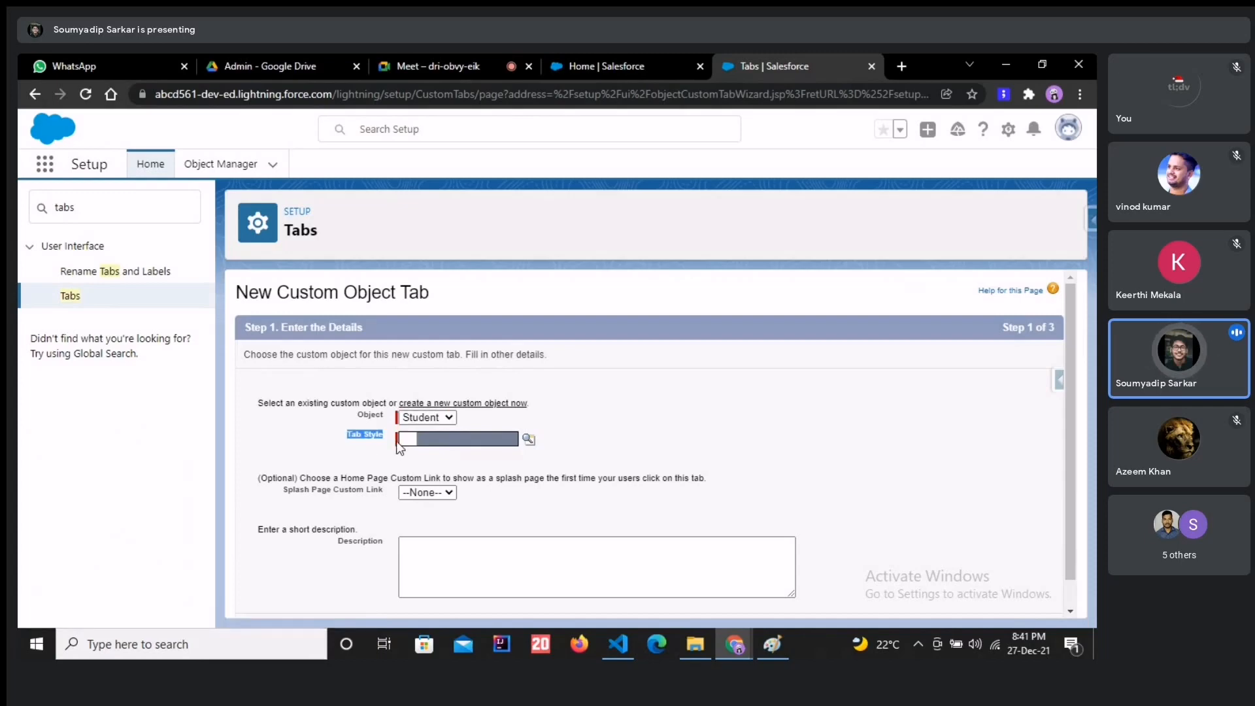
click(528, 441)
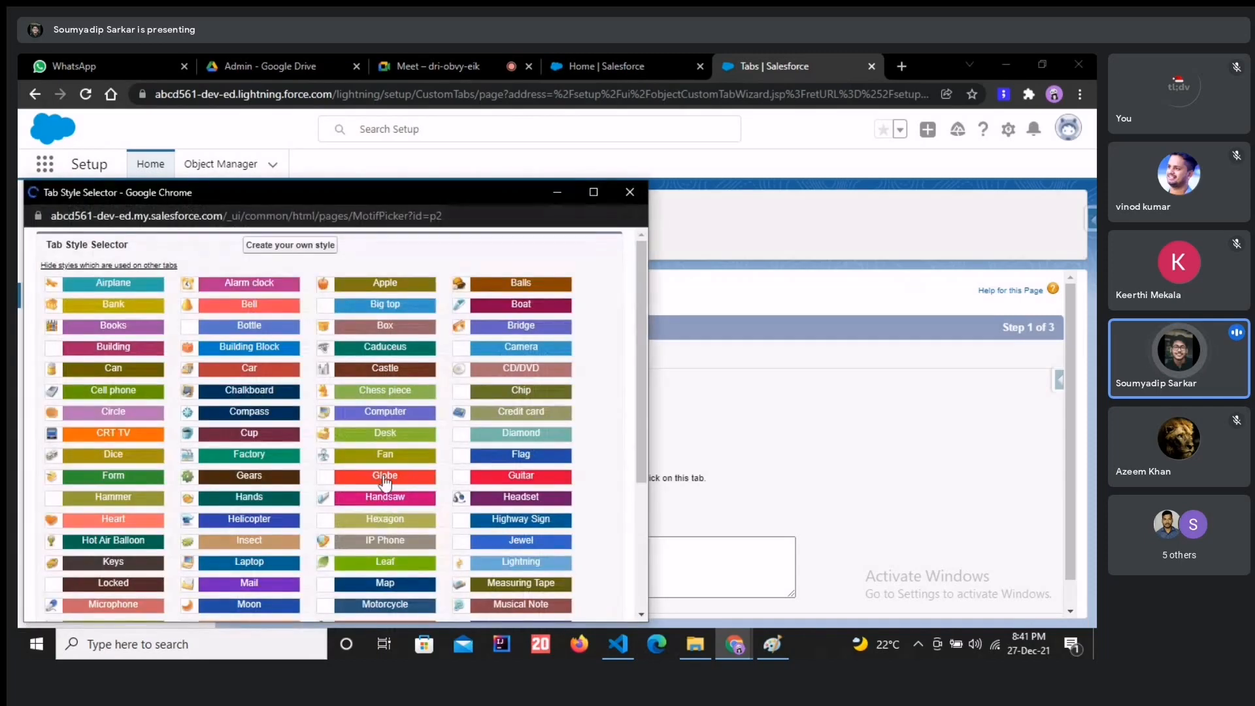
click(282, 507)
scroll(426, 426, down, 1)
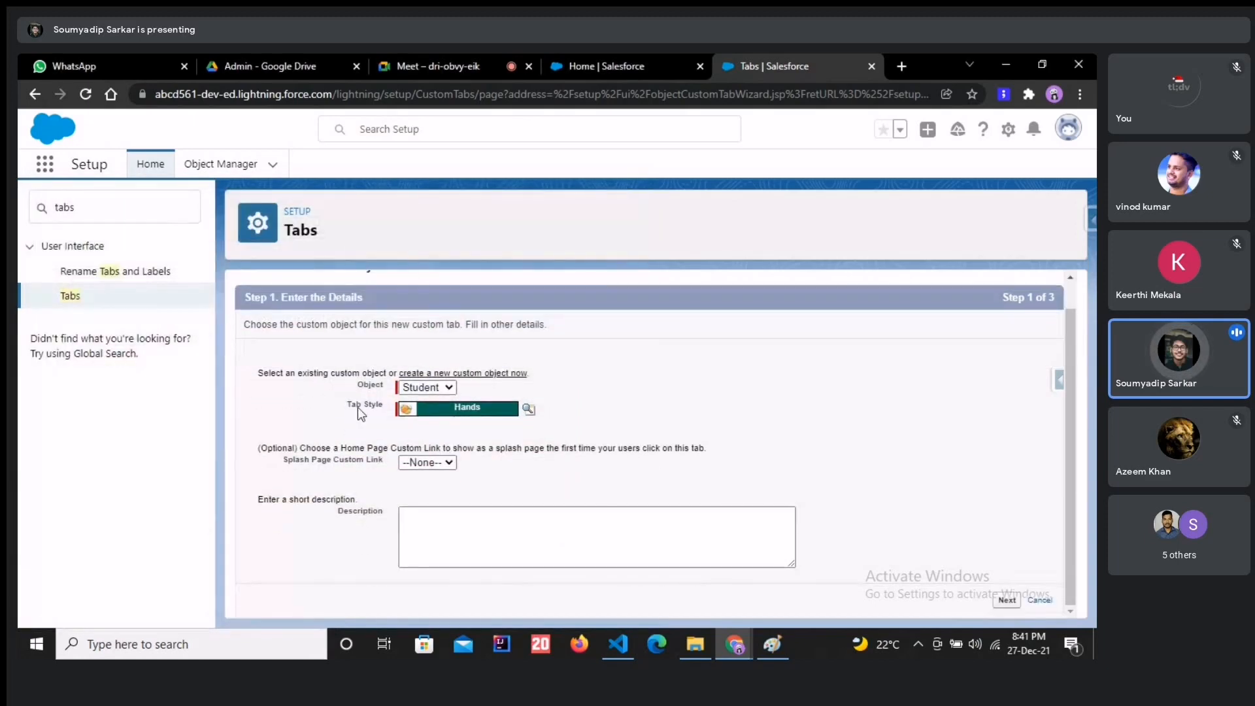
click(1007, 601)
- Keep the default profile and app visibility for the Student tab and save it
scroll(979, 536, down, 8)
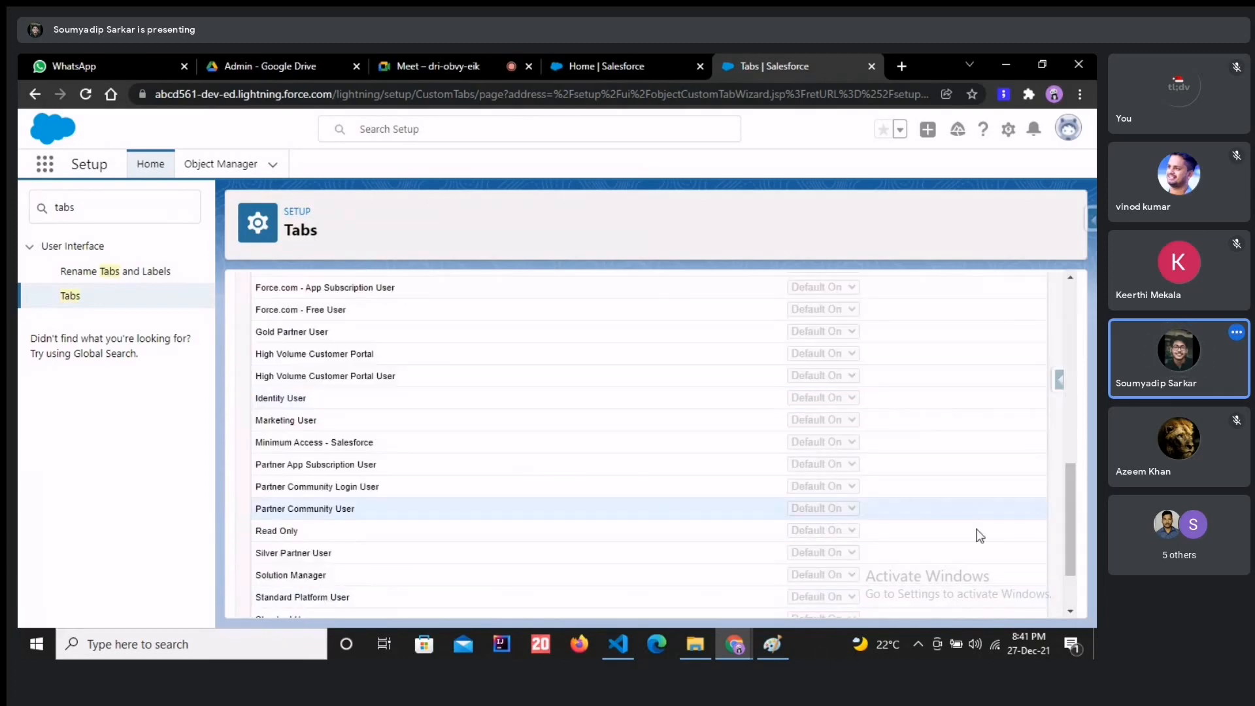
scroll(980, 556, down, 5)
click(1003, 597)
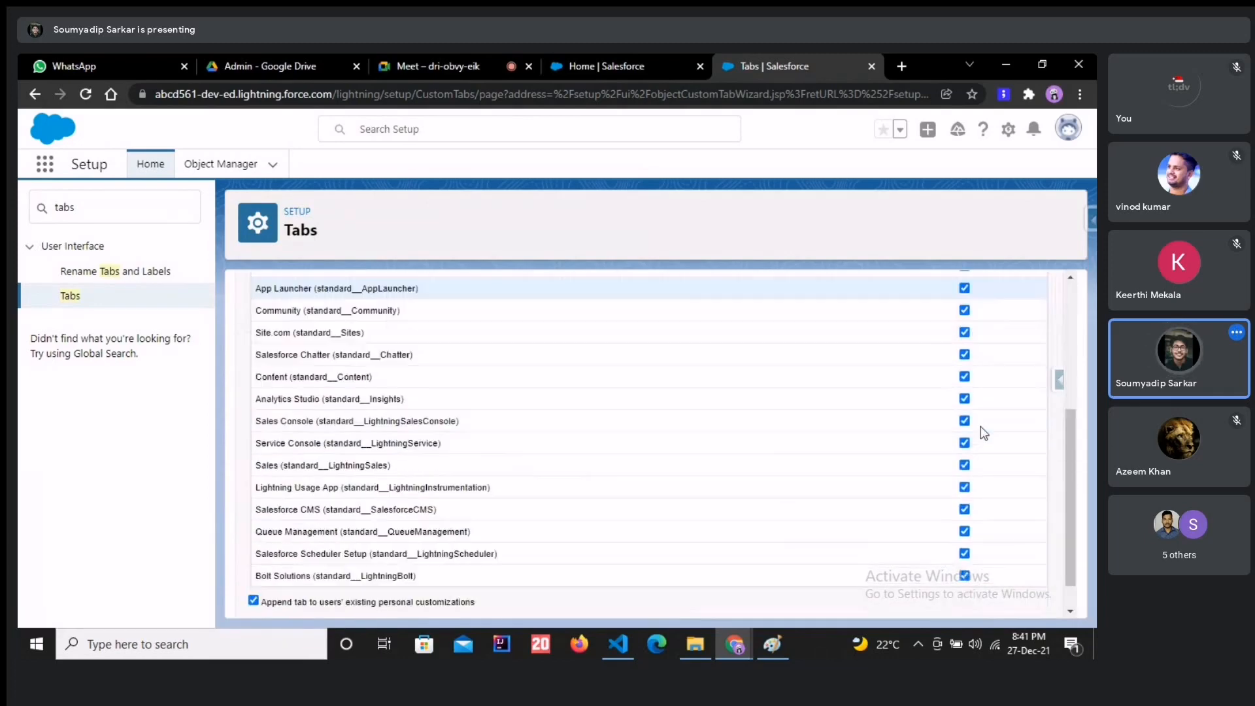
scroll(982, 433, down, 1)
click(1001, 601)
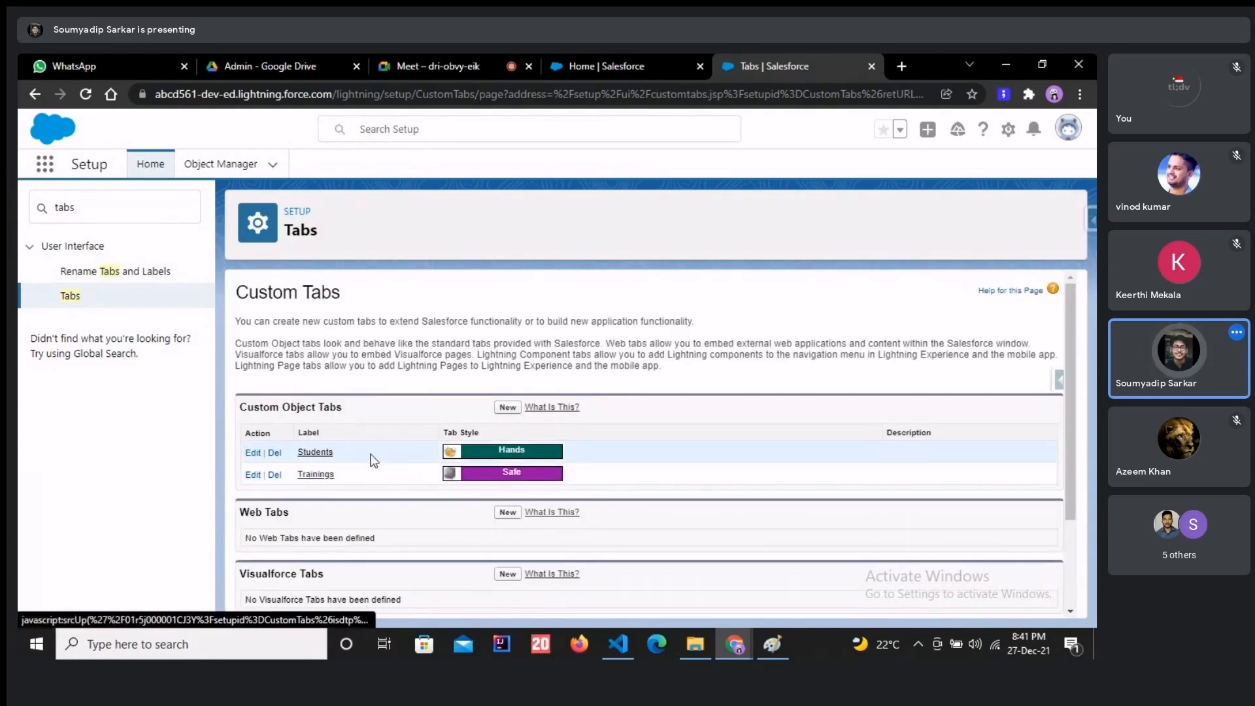
- Search the App Launcher for "stud" and reload the Salesforce page
click(45, 164)
text(stud)
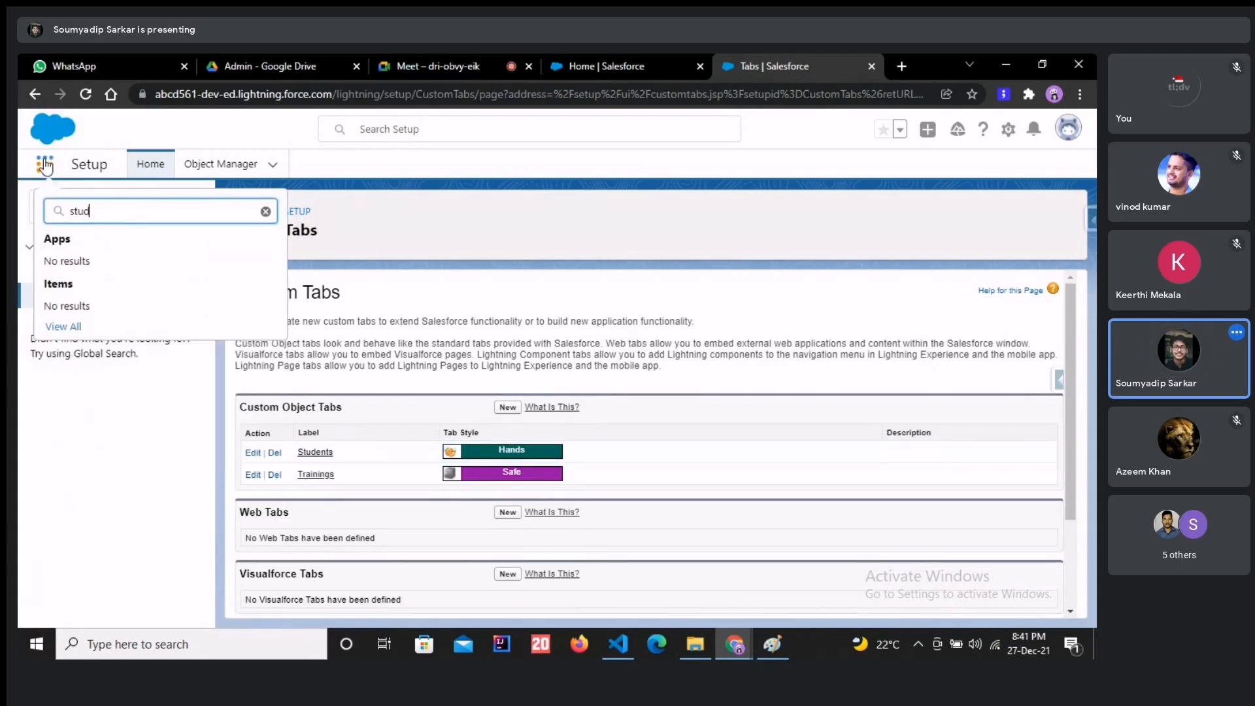
click(86, 97)
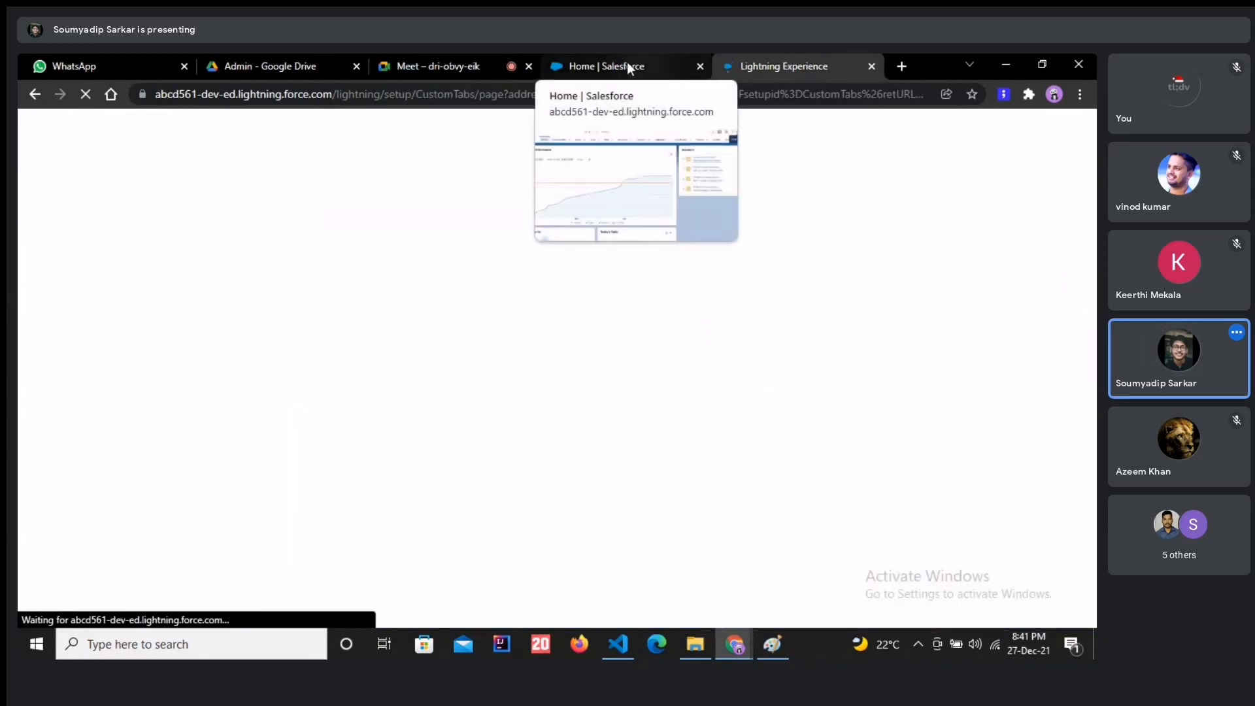
- Switch to Google Drive and open the Day 1 folder inside the Admin folder's Sessions folder
click(208, 64)
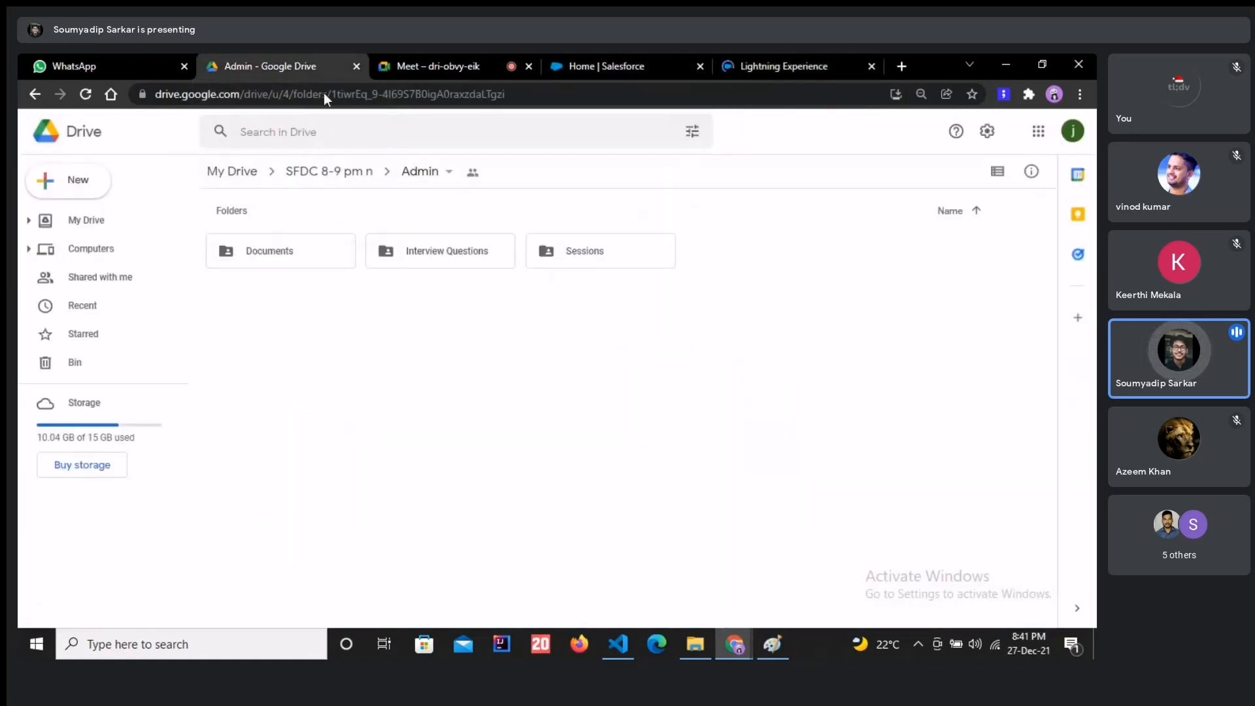
double_click(565, 249)
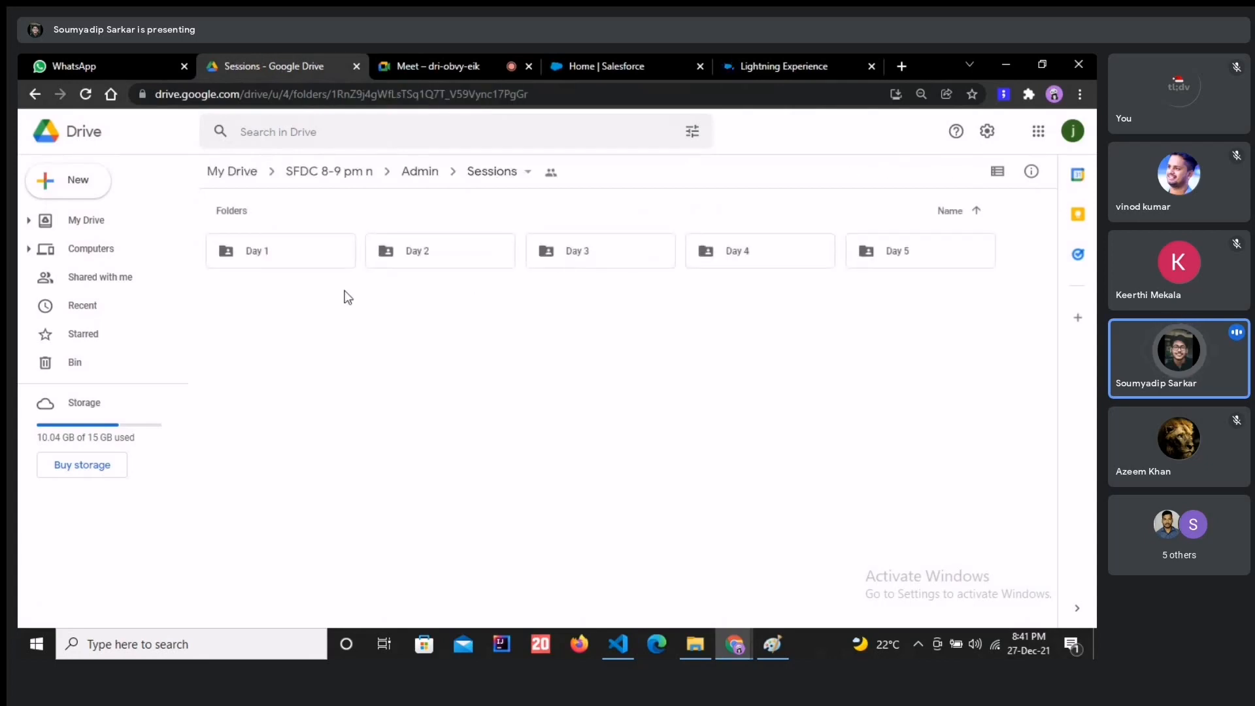
double_click(272, 259)
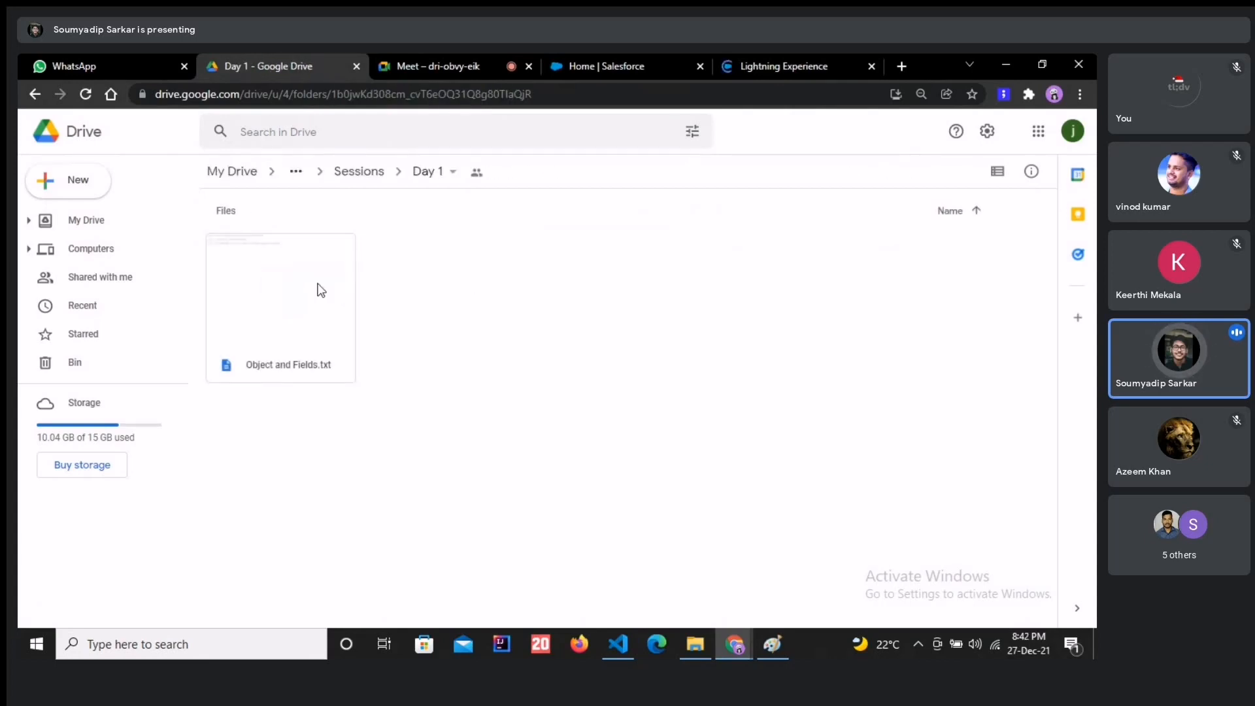
- Look through the Day 2 and Day 3 folders and return to the Sessions folder
click(370, 185)
double_click(423, 261)
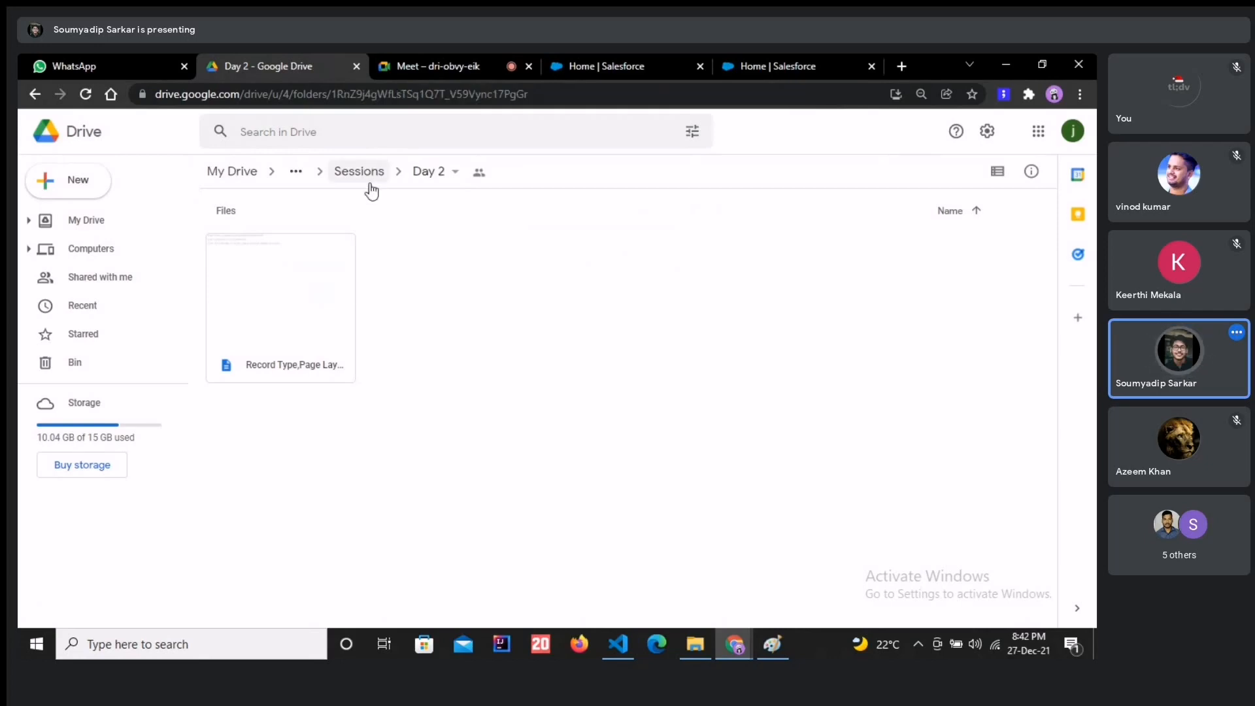
click(370, 184)
double_click(569, 261)
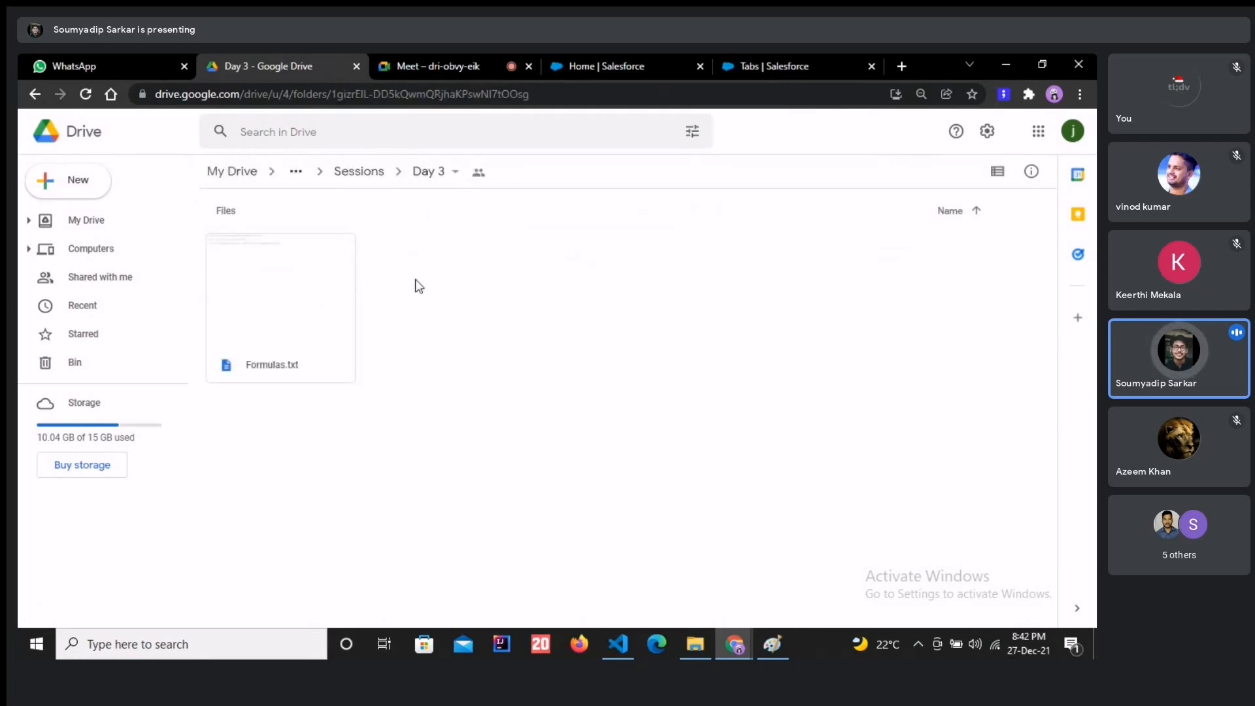
click(371, 173)
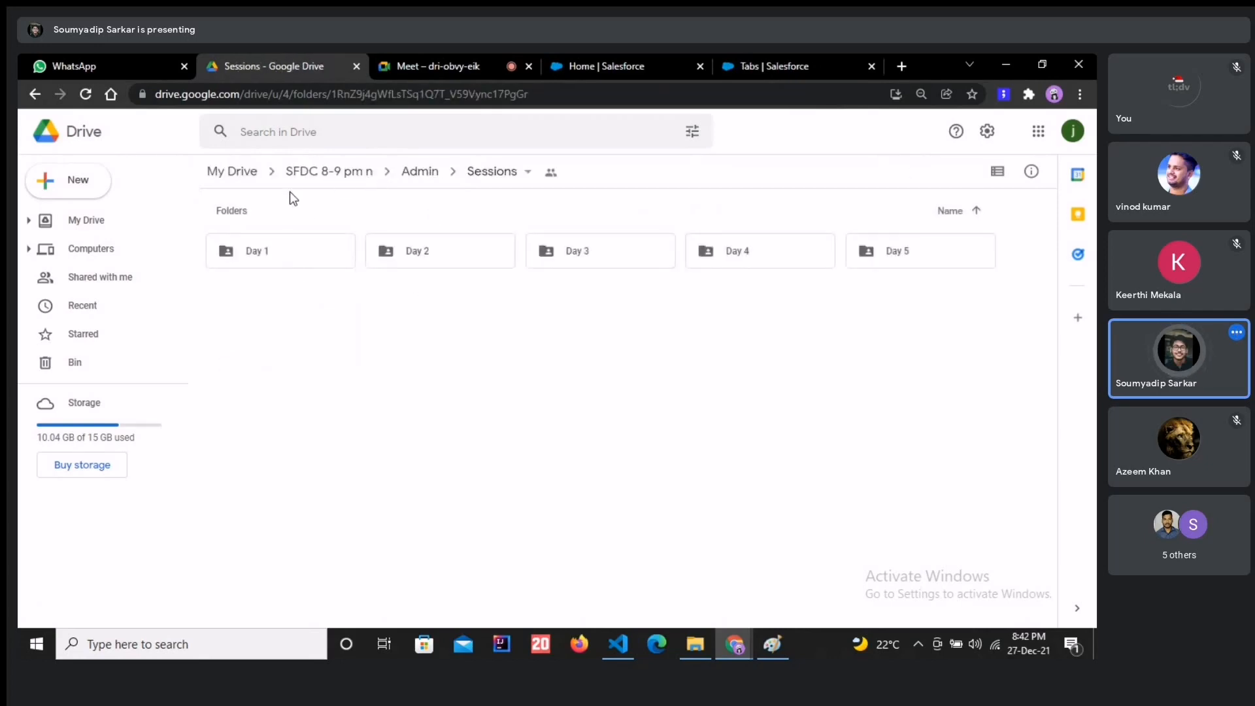
- Check the contents of the Day 1, Day 2, Day 3 and Day 4 session folders in turn
double_click(300, 251)
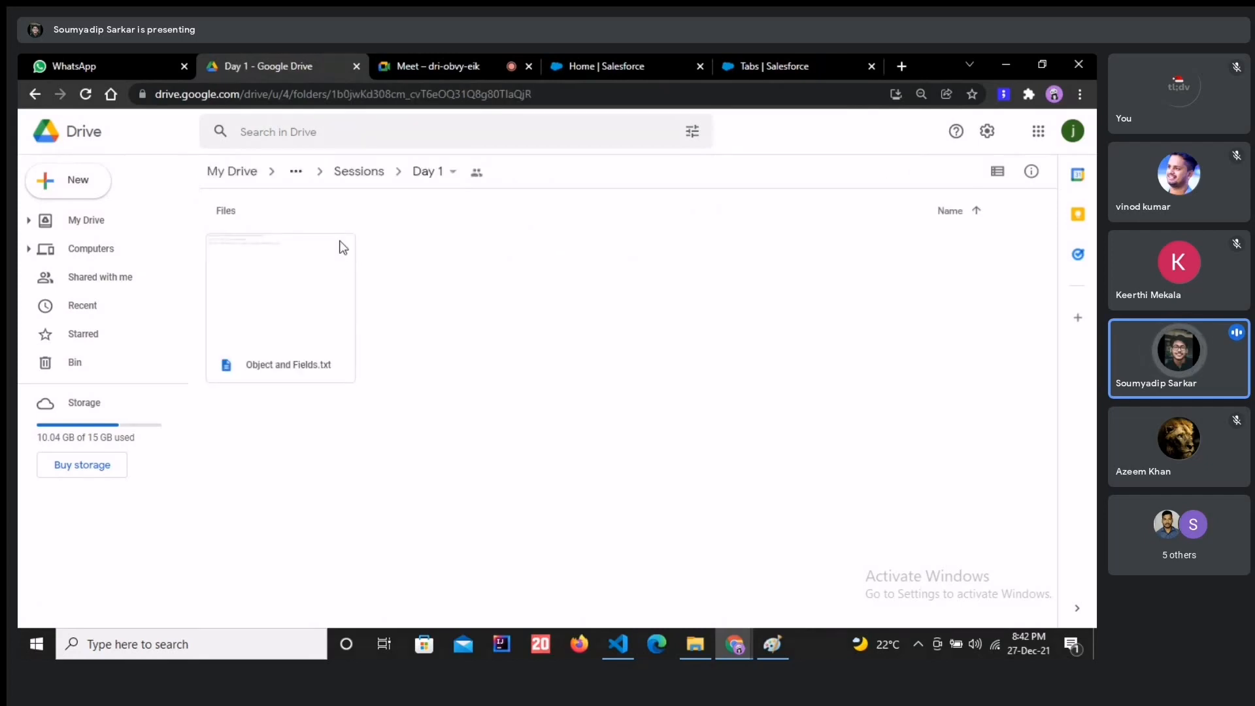
click(347, 175)
double_click(482, 258)
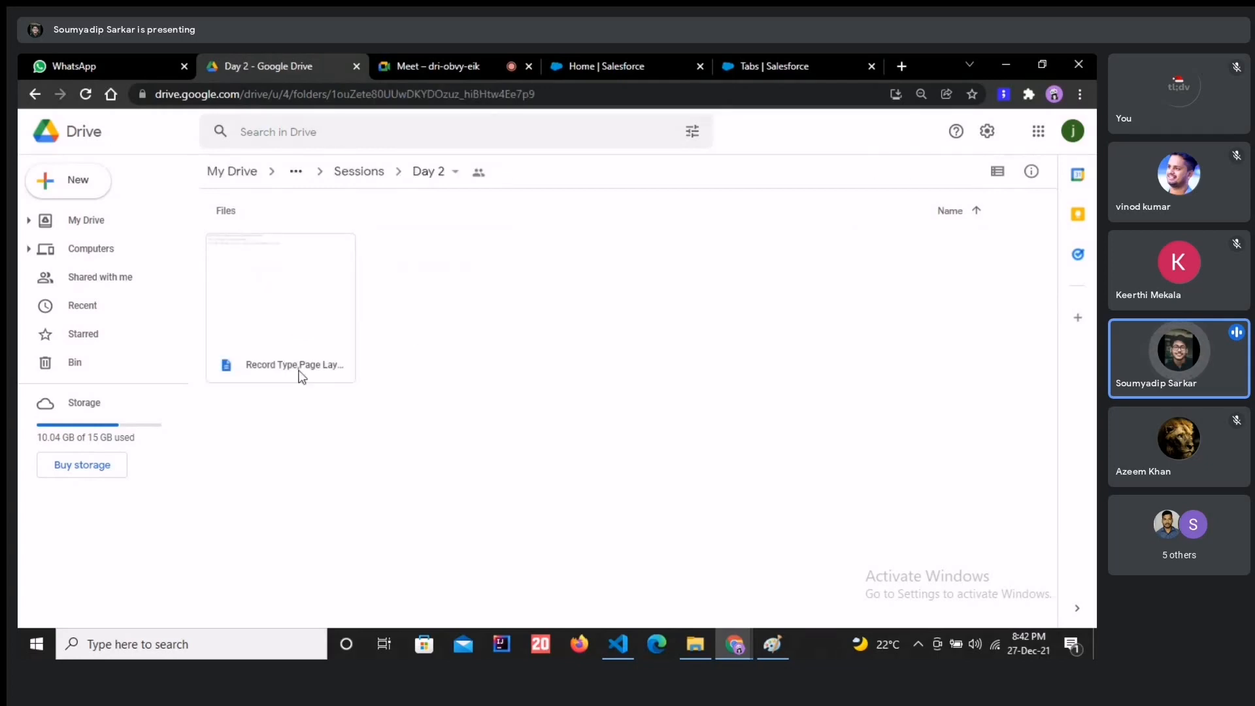
click(379, 174)
click(572, 256)
double_click(572, 256)
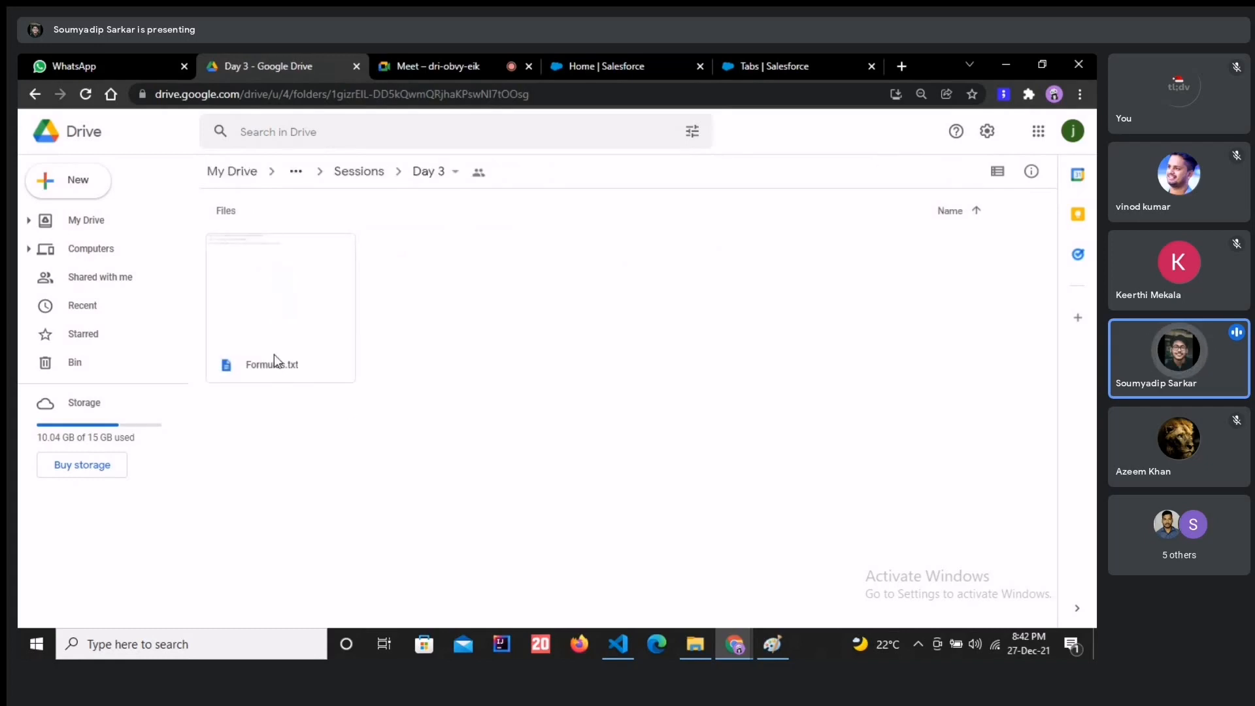
click(362, 172)
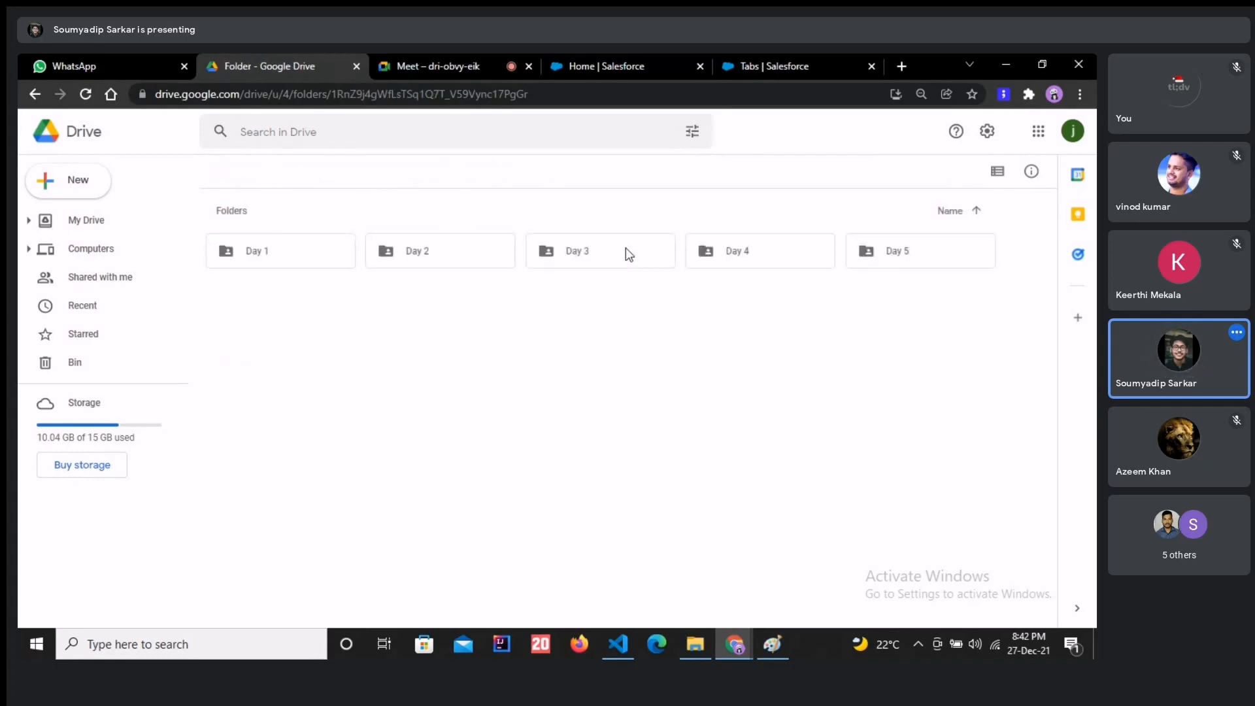
double_click(698, 249)
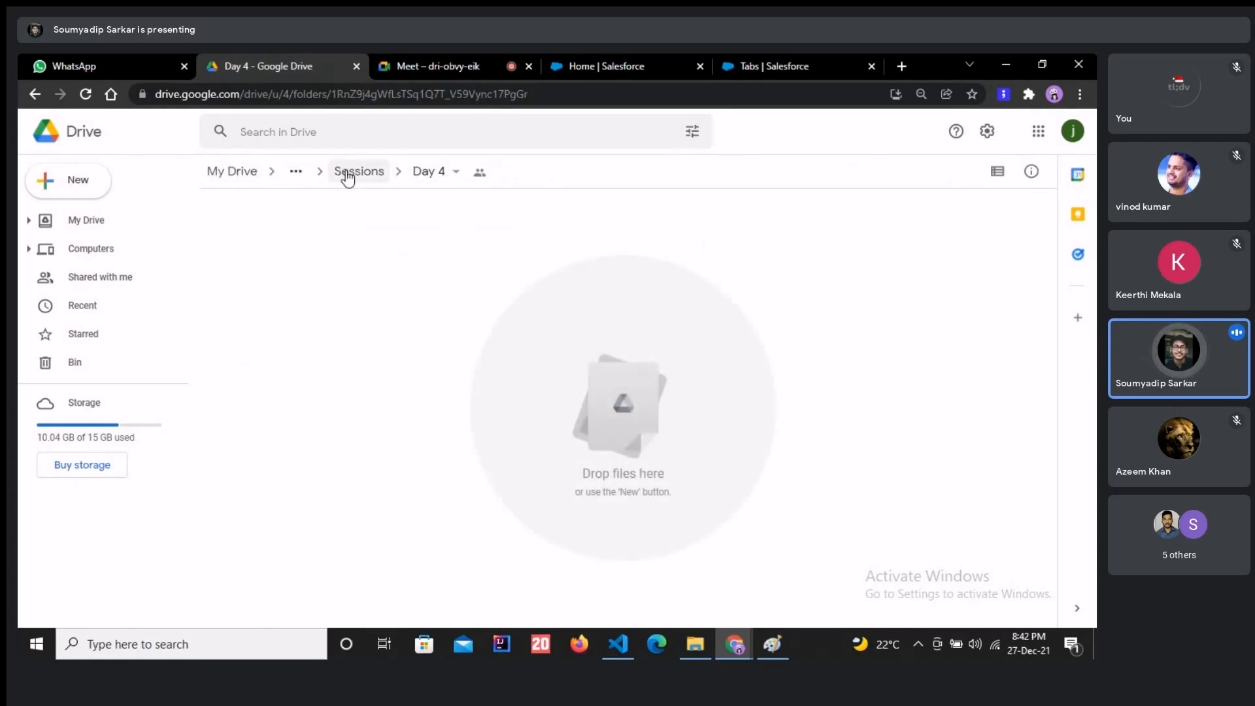
- Preview Object and Fields.txt in the Day 1 folder and highlight its meeting link before closing the preview
click(344, 174)
double_click(315, 260)
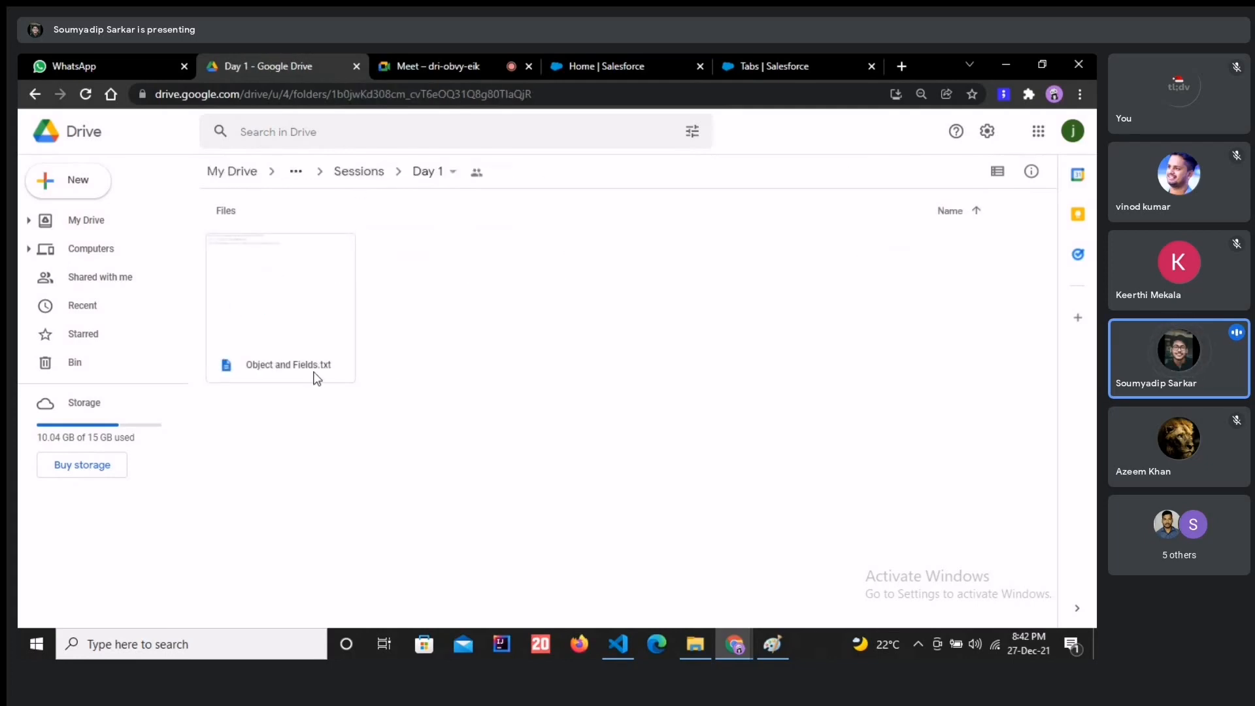
click(310, 370)
double_click(301, 334)
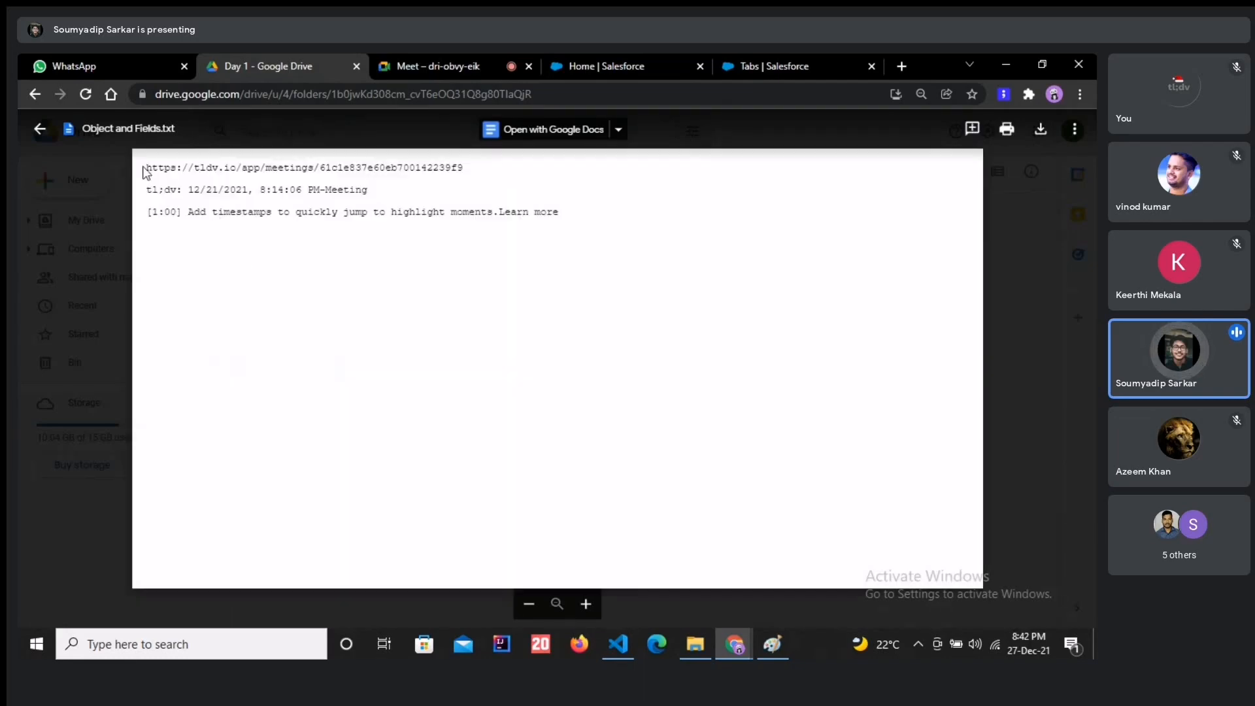
drag(145, 167, 541, 171)
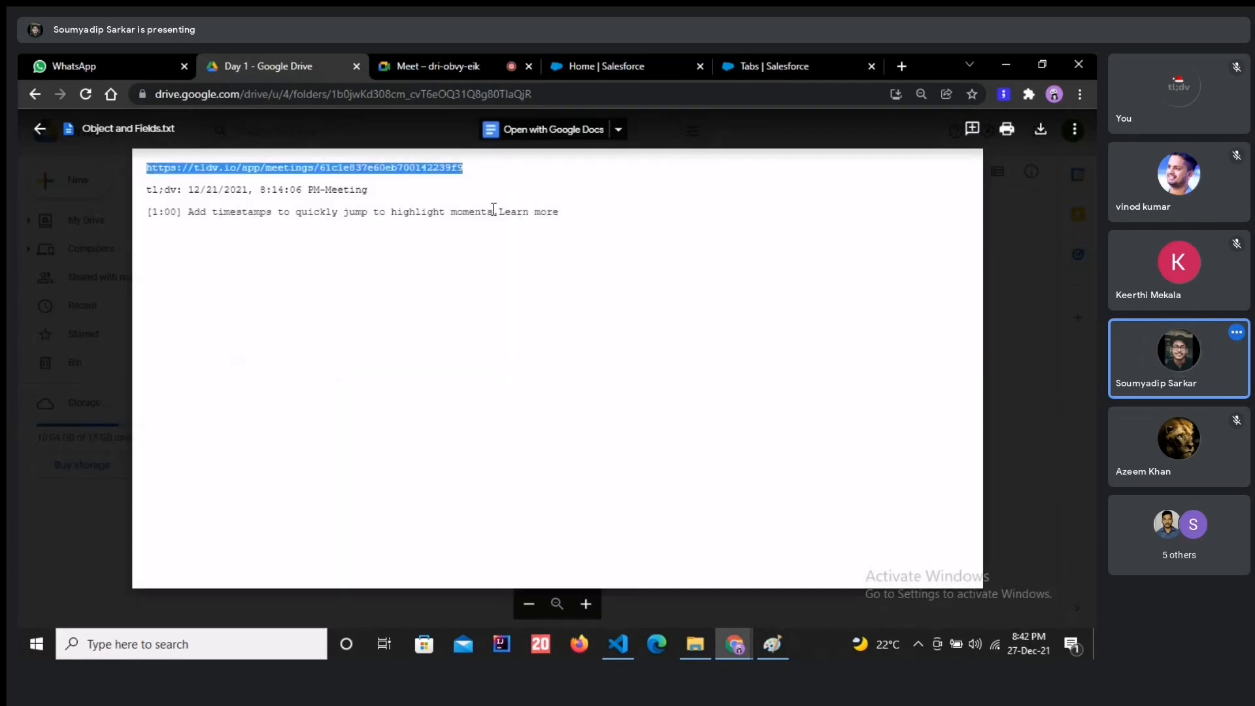
click(124, 242)
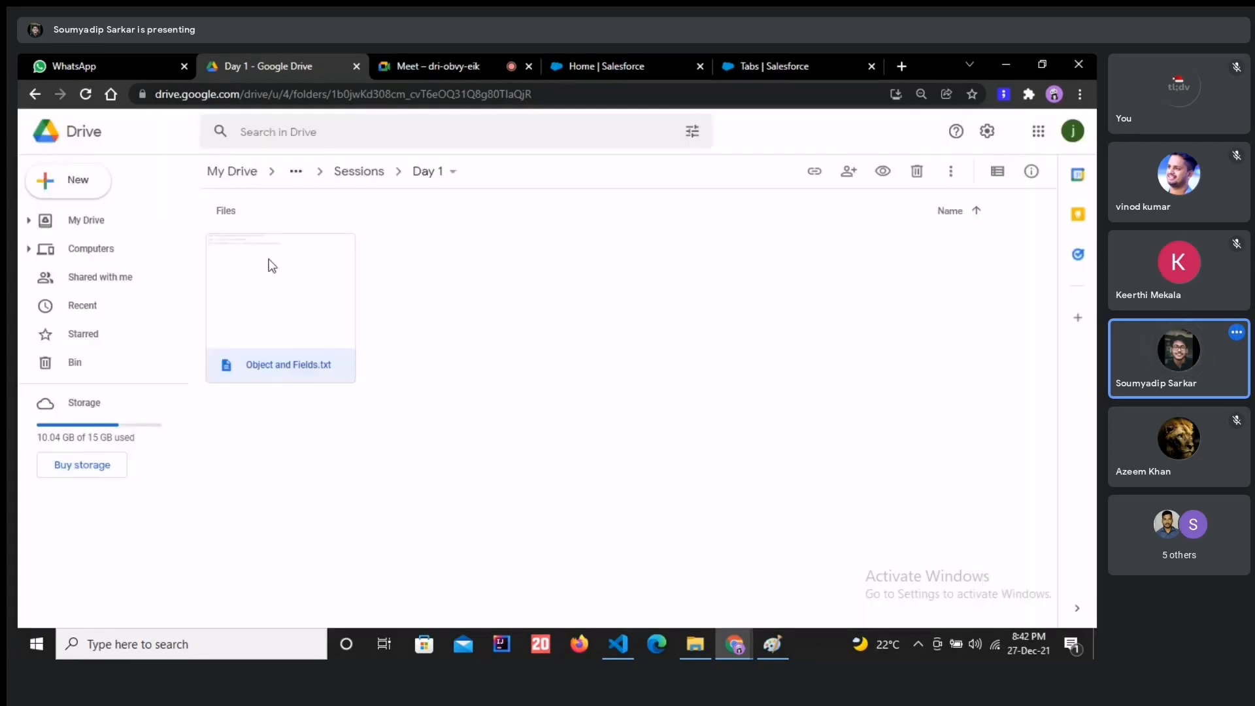
- Revisit the Day 1 folder from Sessions and switch back to the Tabs setup page in Salesforce
click(353, 172)
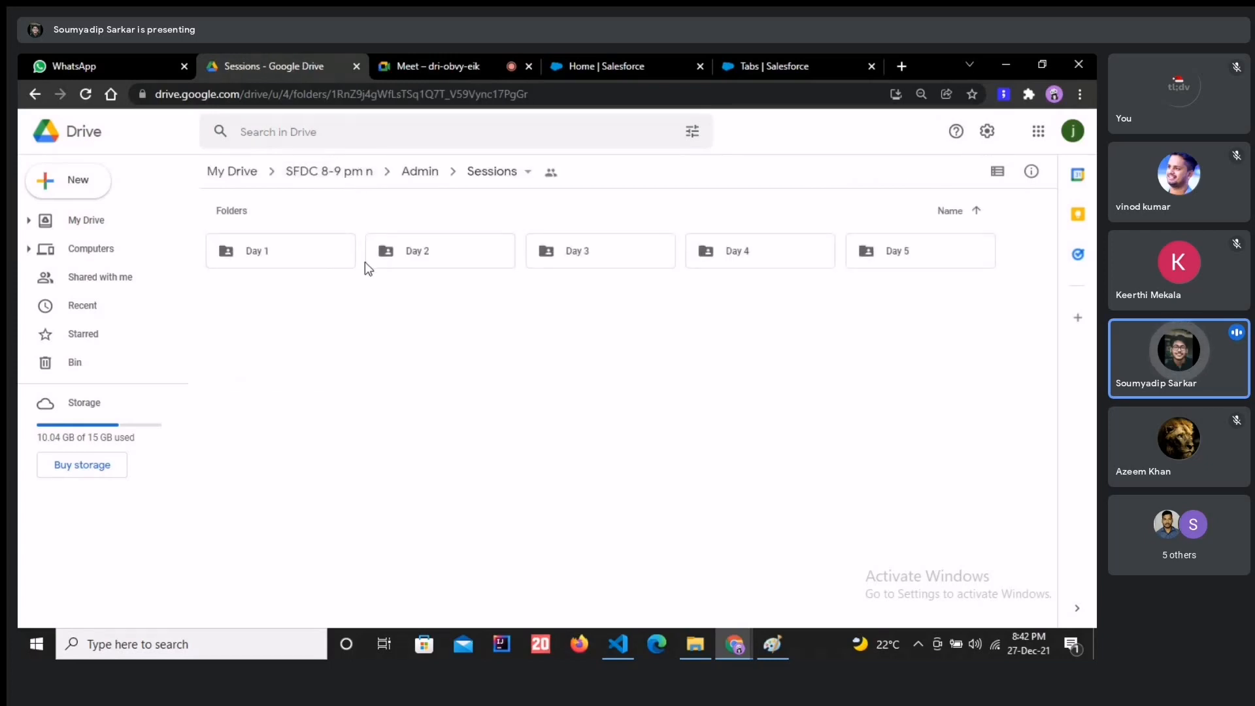
double_click(300, 256)
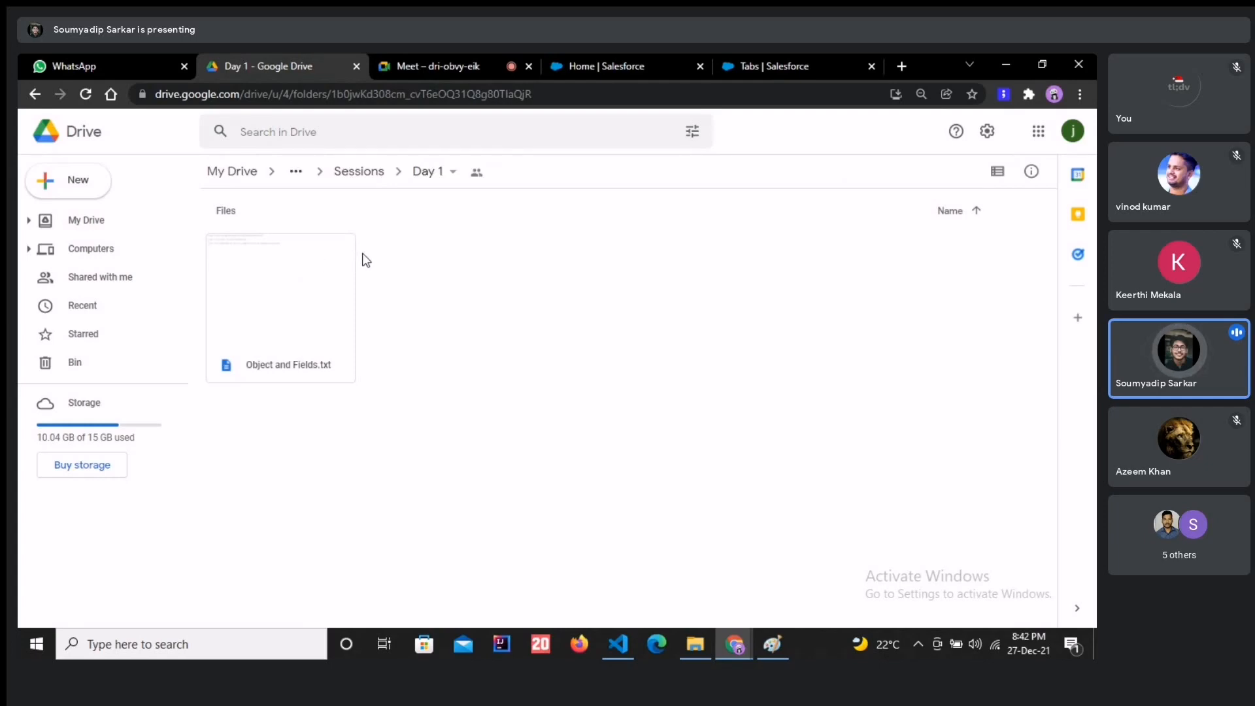
click(353, 174)
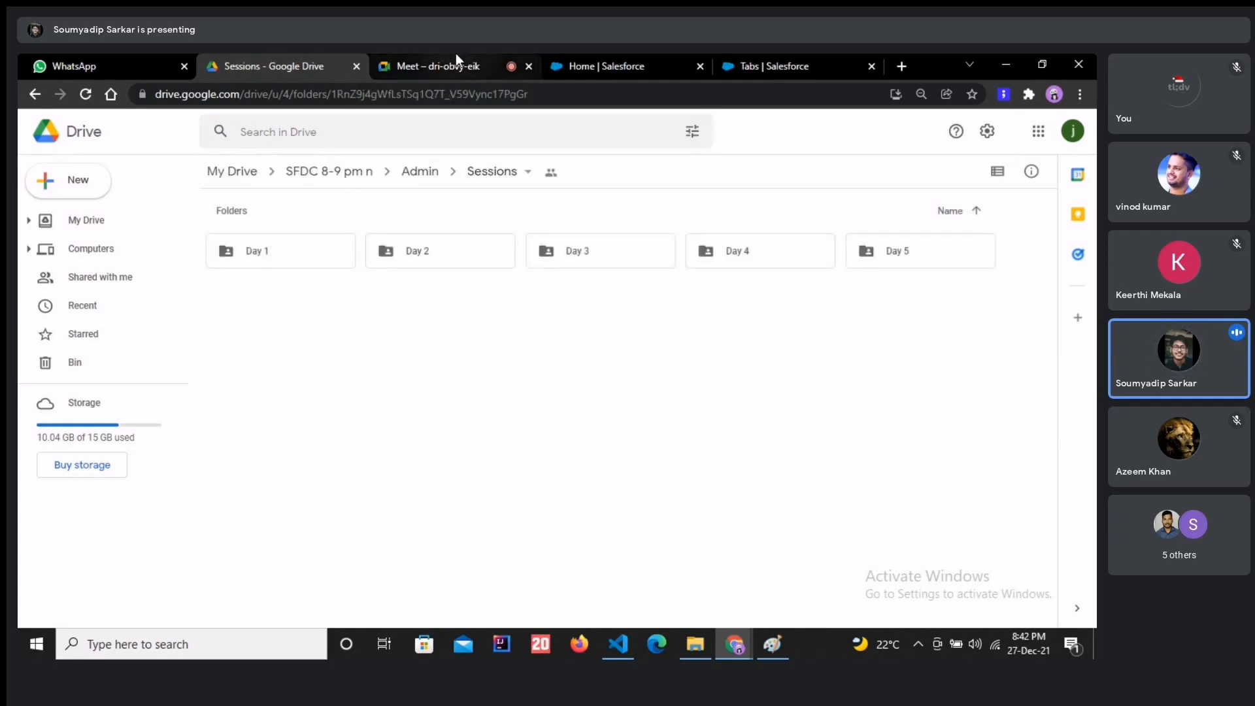
click(659, 60)
click(741, 64)
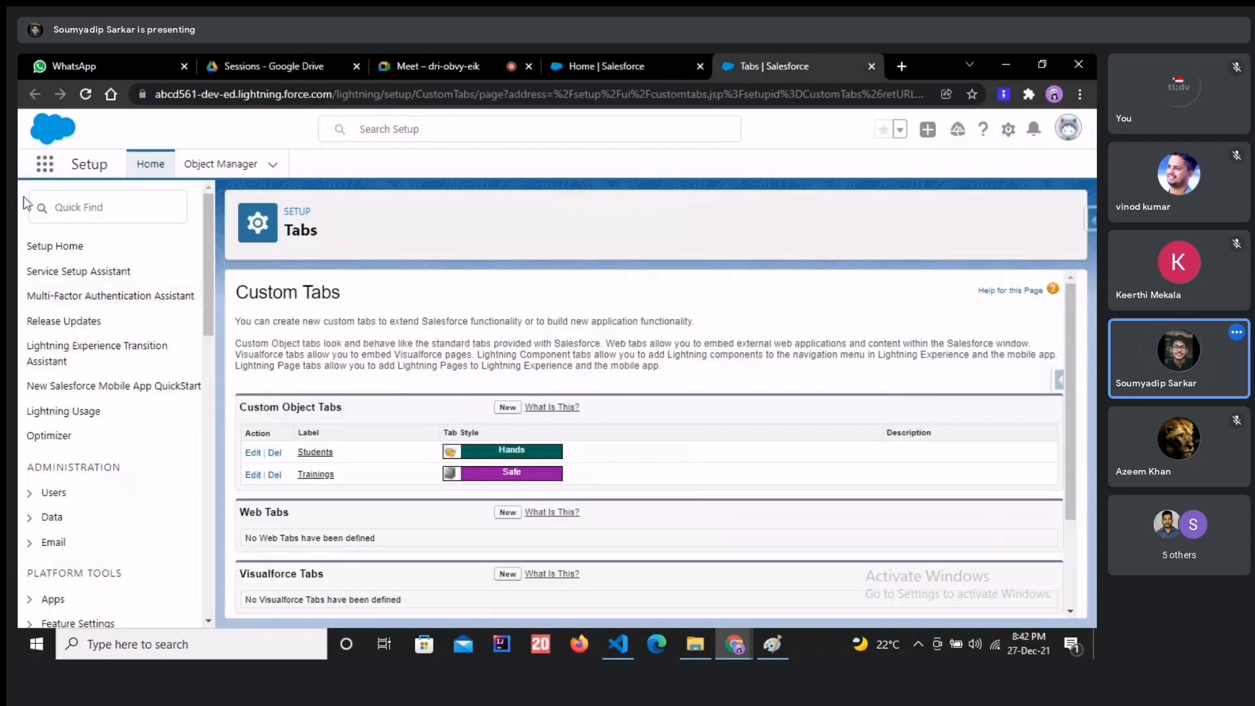